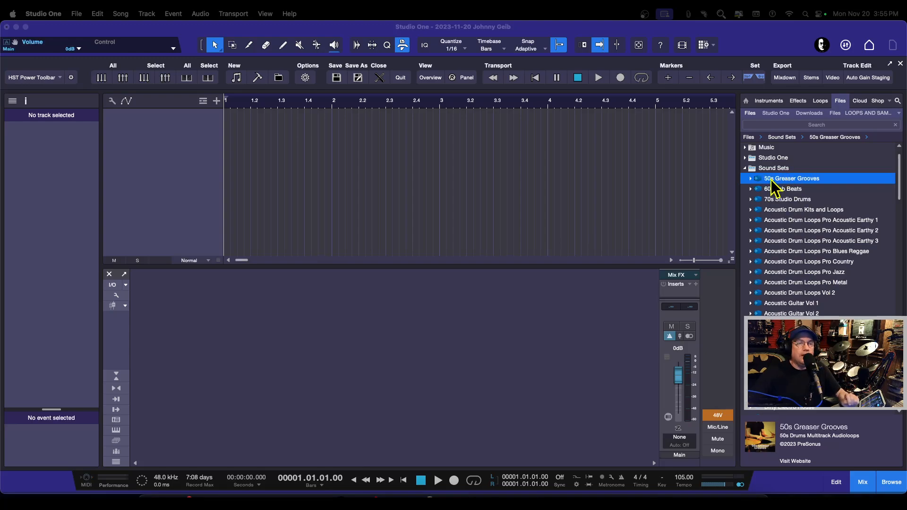
Step: Browse the list of installed libraries inside the Sound Sets folder of the Files browser
left_click(746, 168)
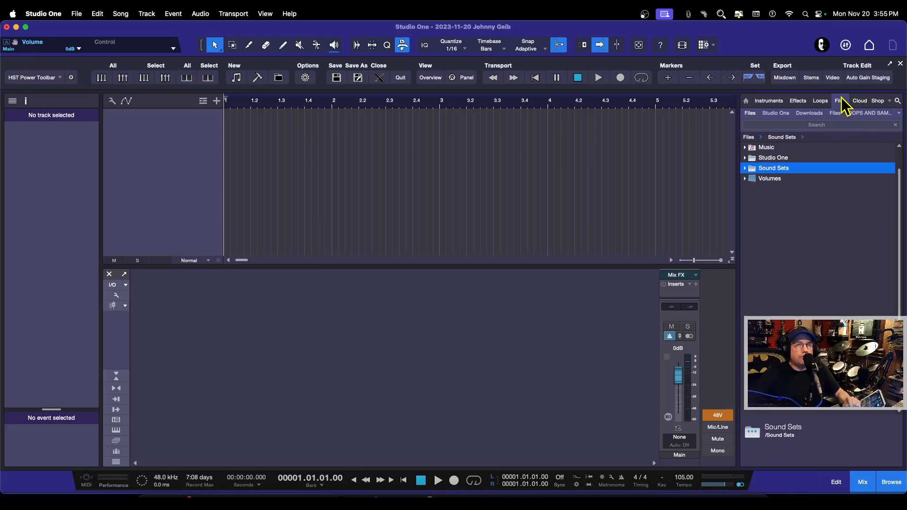
left_click(747, 169)
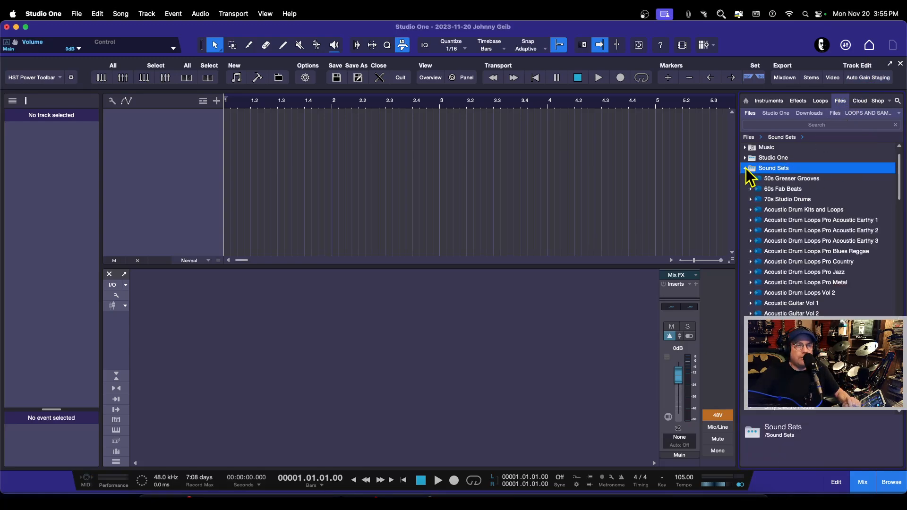
scroll(791, 216, "down", 1)
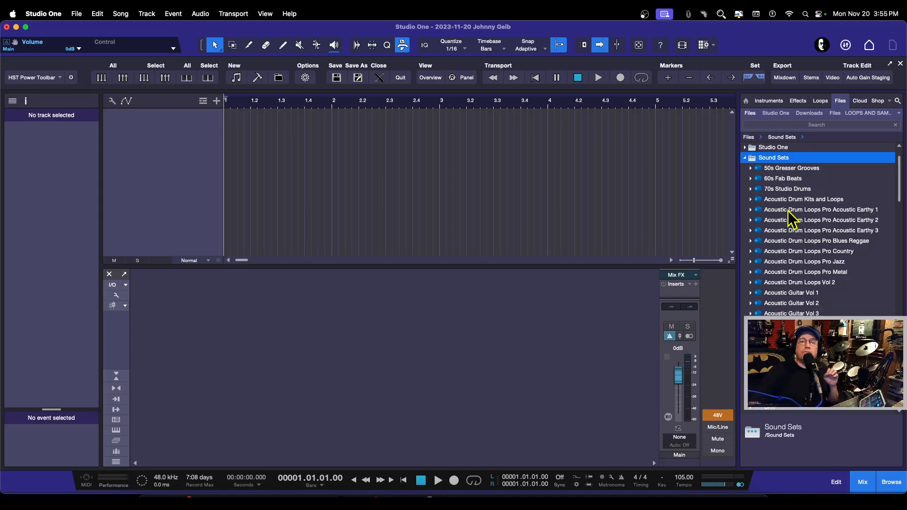
scroll(788, 209, "down", 10)
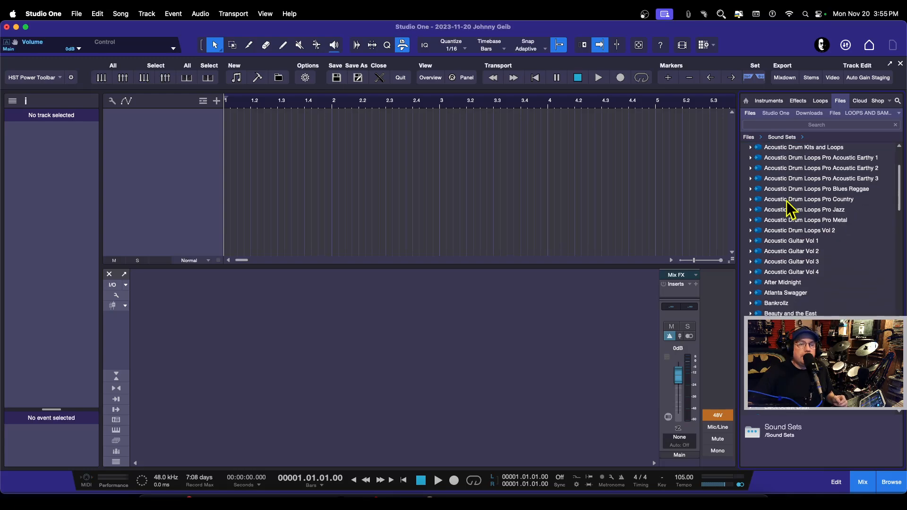
scroll(788, 210, "up", 12)
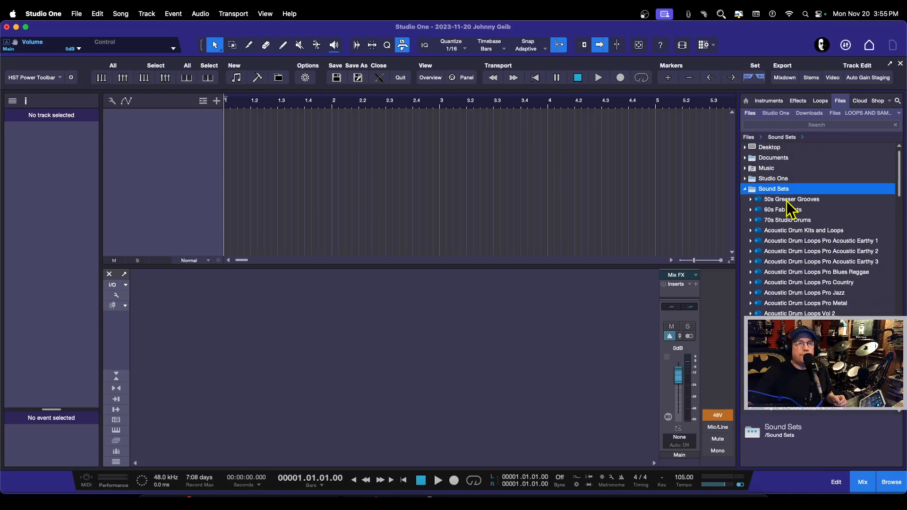
Step: Expand 50s Greaser Grooves to browse its tempo folders, then collapse it and the Sound Sets folder
left_click(752, 199)
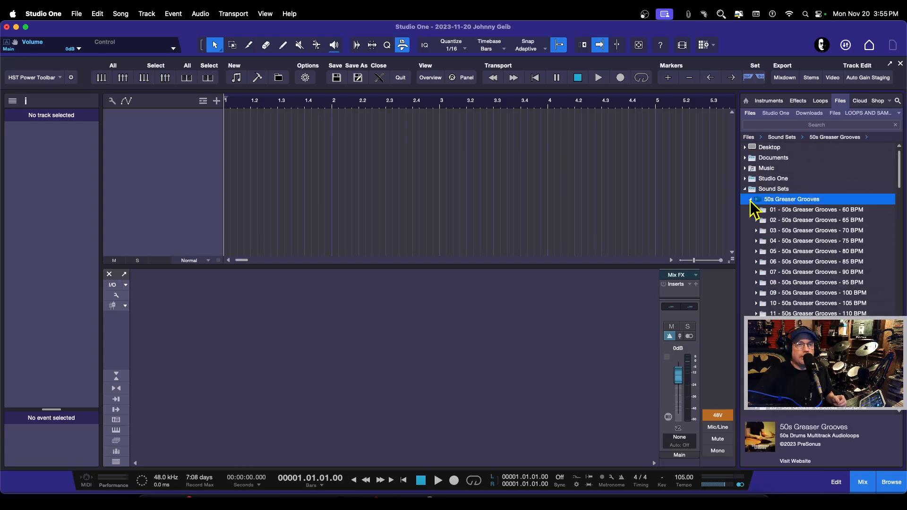
scroll(784, 234, "down", 2)
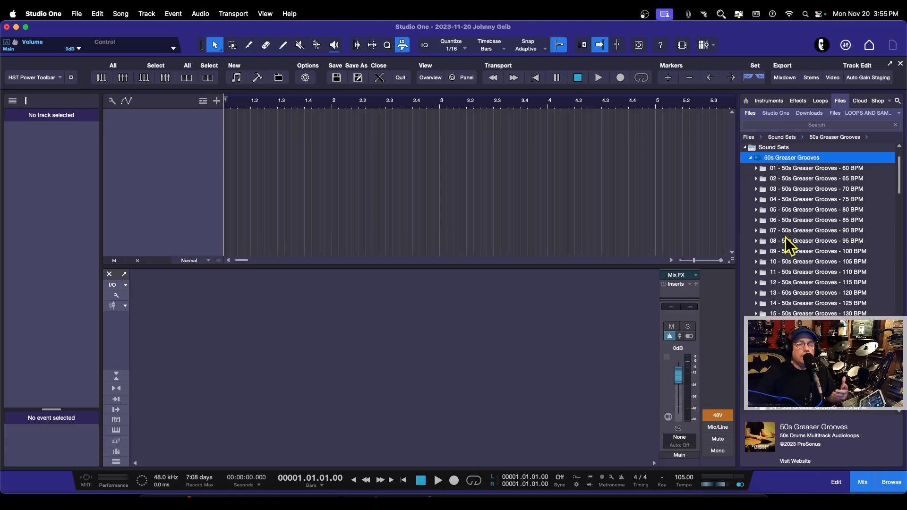
scroll(795, 240, "up", 2)
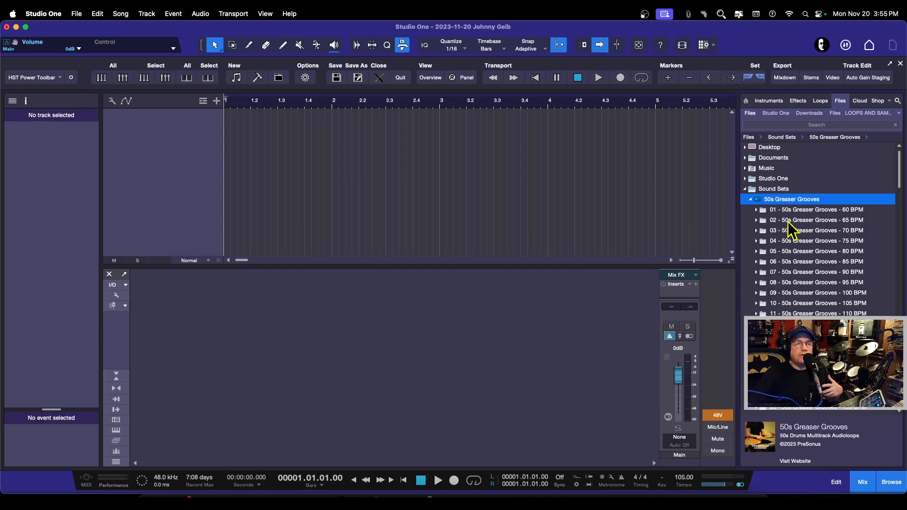
scroll(794, 234, "down", 10)
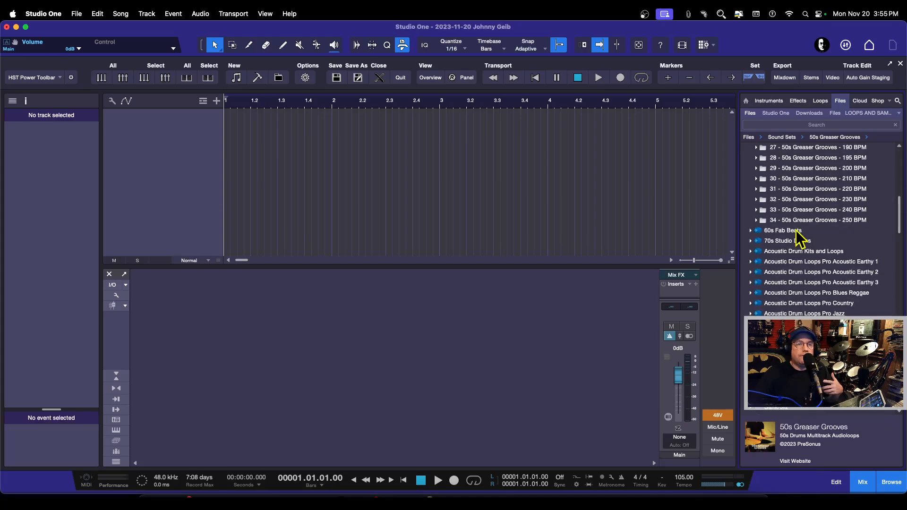
scroll(799, 239, "up", 10)
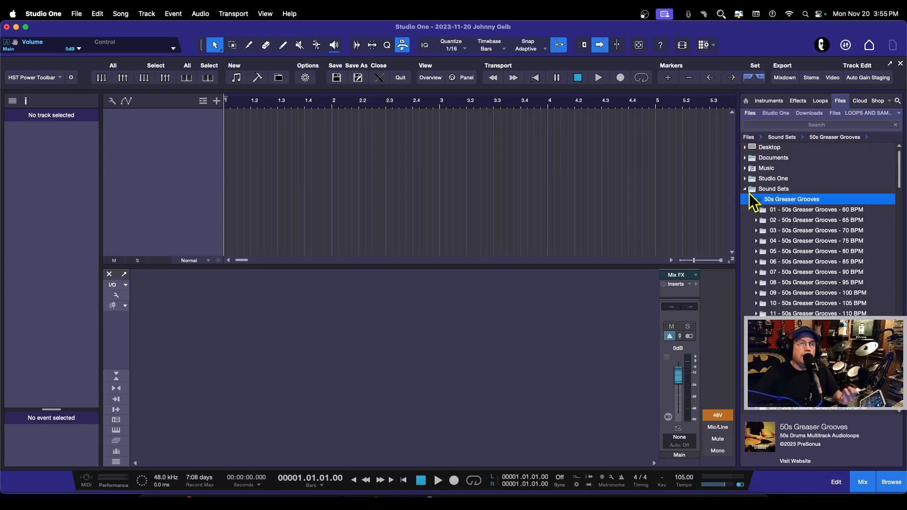
left_click(751, 200)
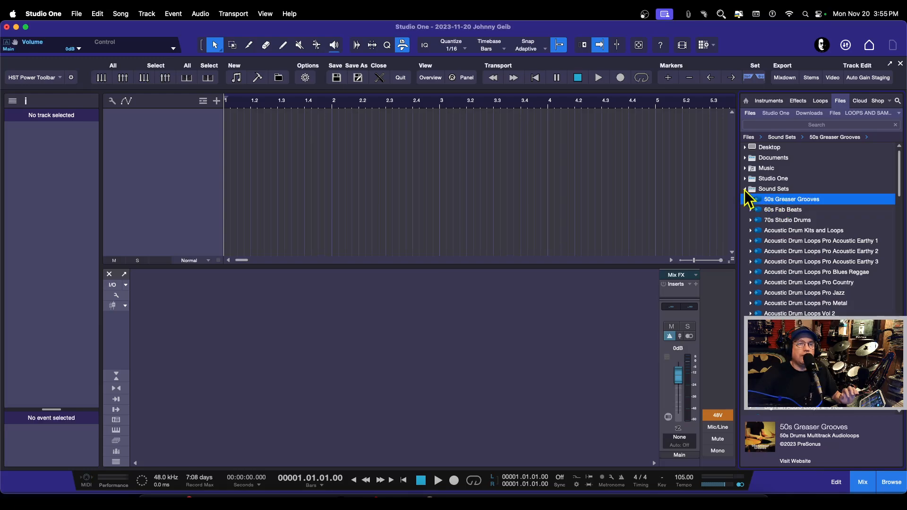
left_click(745, 189)
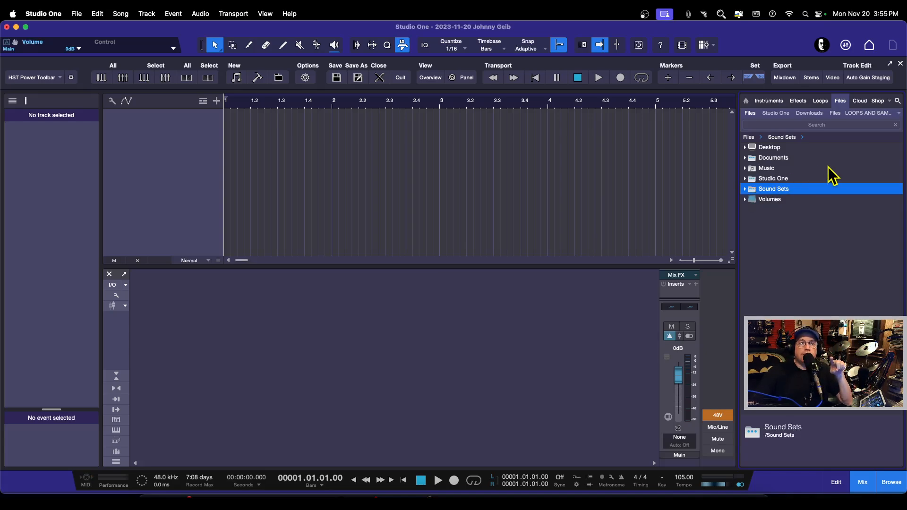
Step: Browse the Loops browser's instrument folders, expanding and collapsing Keyboard and Mallets
left_click(821, 103)
left_click(819, 123)
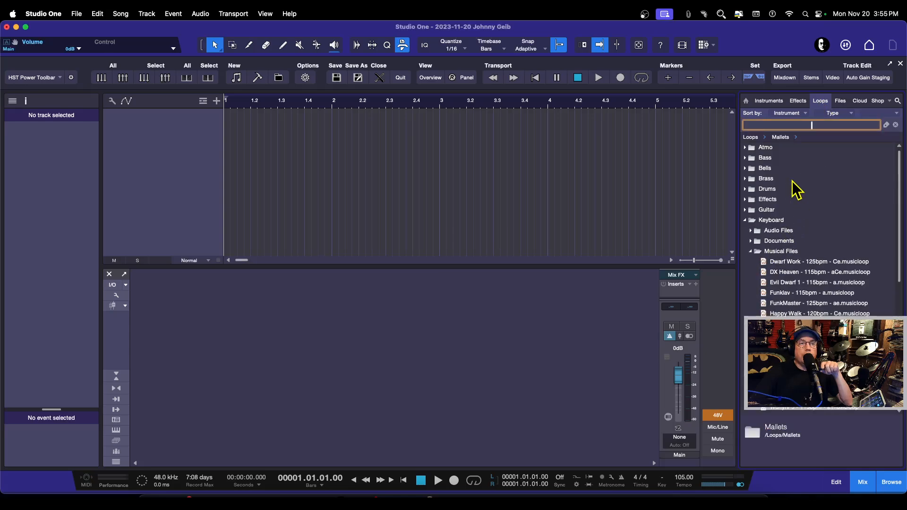
left_click(752, 220)
left_click(746, 221)
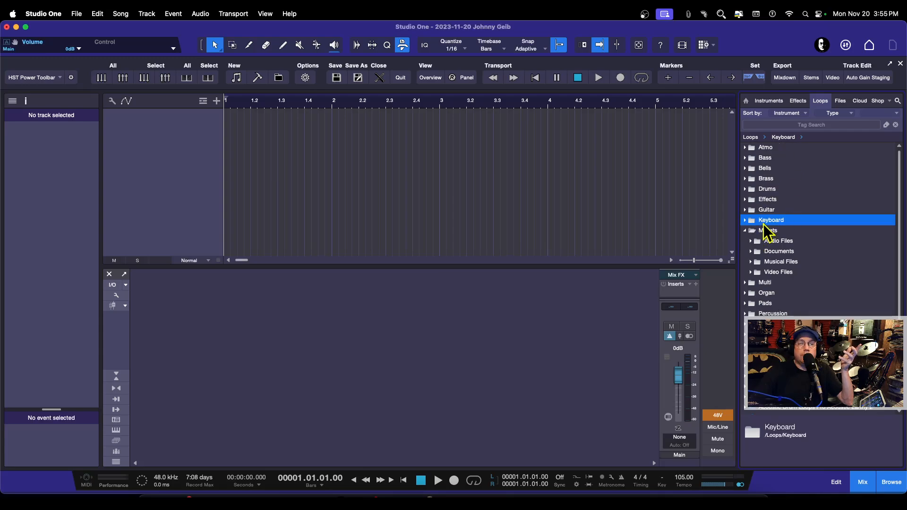
left_click(746, 231)
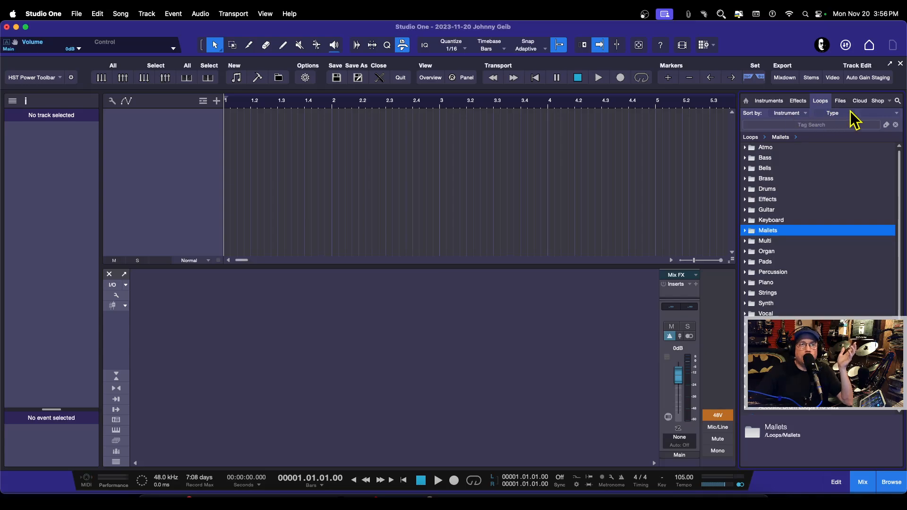
Step: Browse the PreSonus loop and sound products listed in the browser's Shop section
left_click(878, 101)
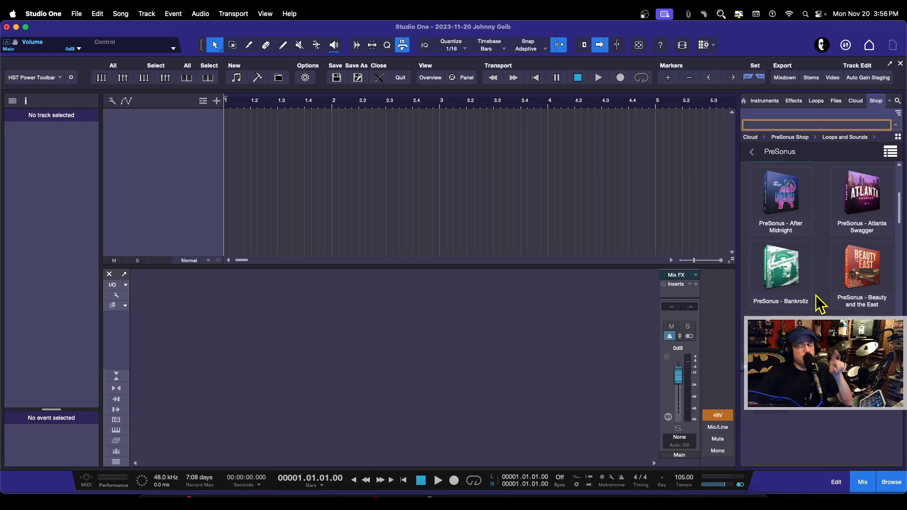
scroll(821, 284, "down", 2)
scroll(821, 283, "up", 3)
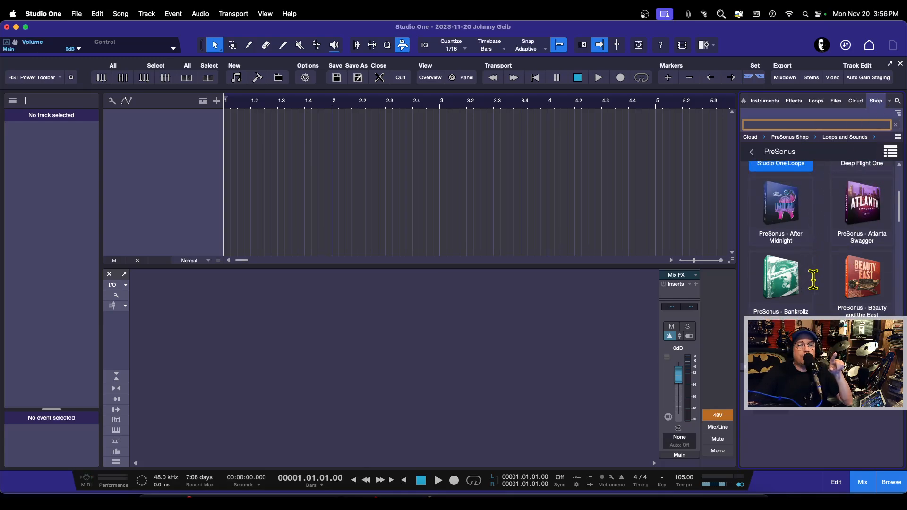
scroll(813, 277, "down", 2)
scroll(812, 279, "down", 3)
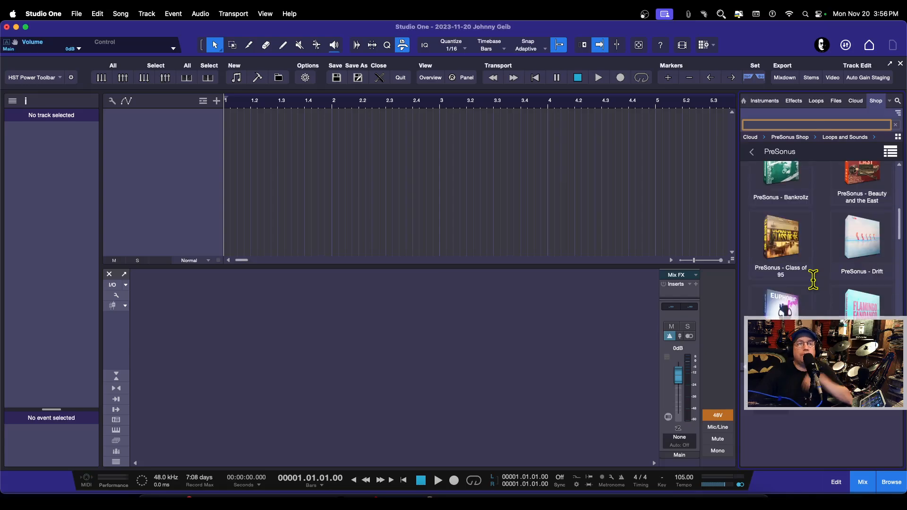
scroll(813, 278, "down", 2)
scroll(813, 279, "up", 2)
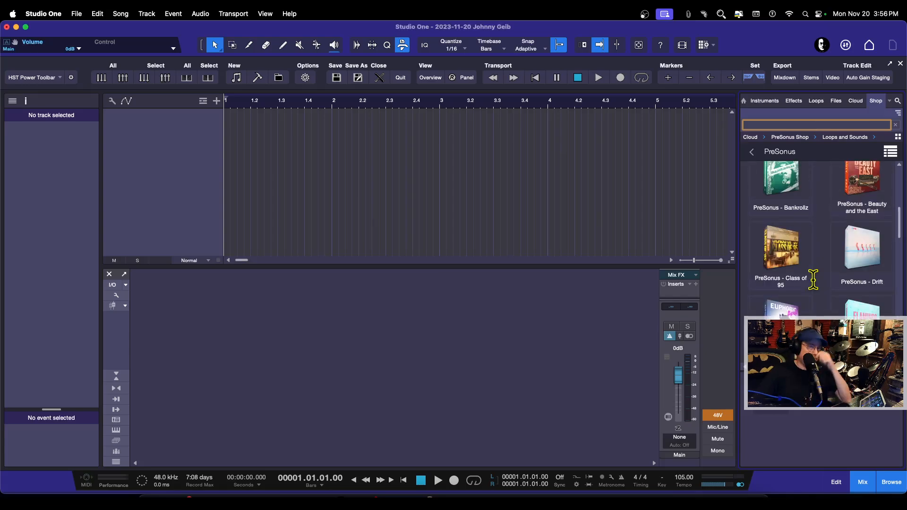
scroll(813, 278, "up", 2)
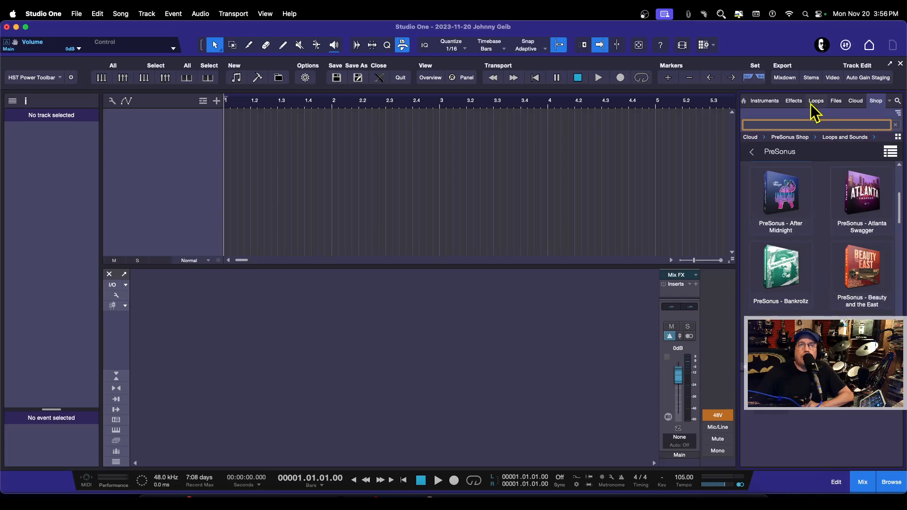
Step: Re-expand the Sound Sets folder in Files, then open the Studio One+ Products page in Chrome
left_click(835, 103)
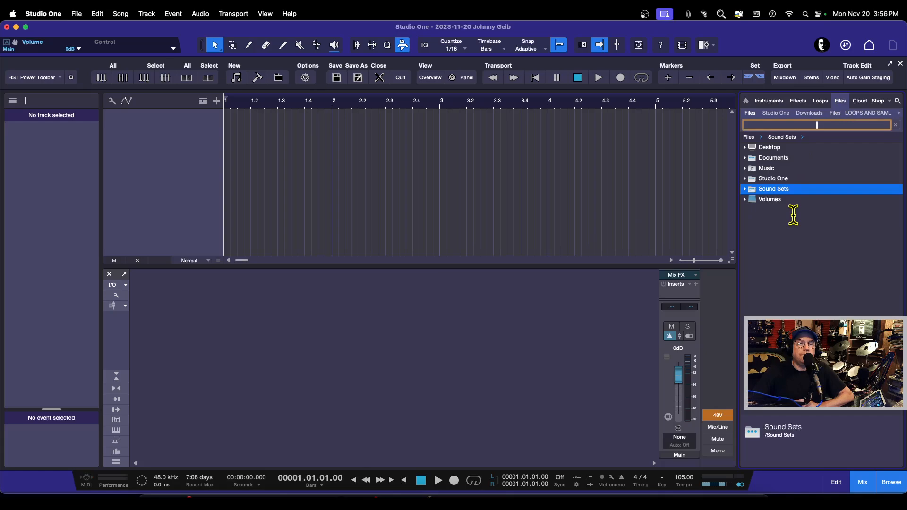
left_click(745, 189)
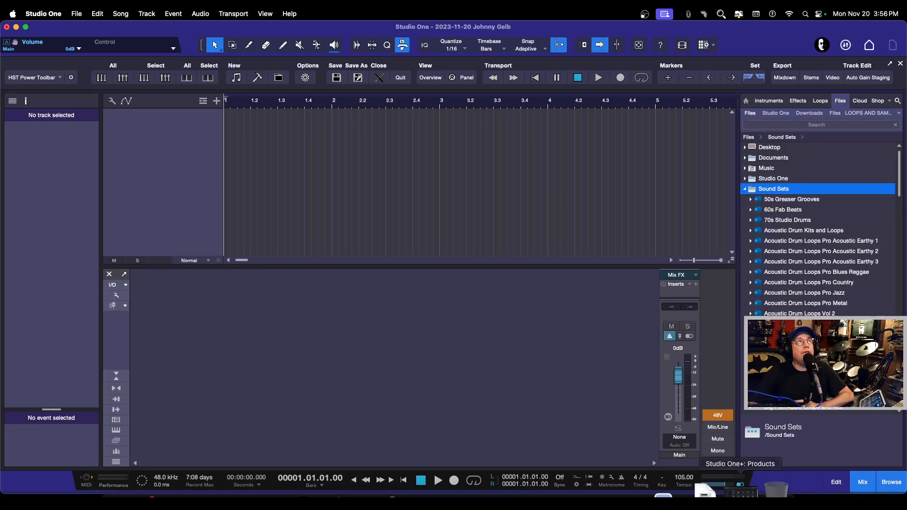
left_click(740, 492)
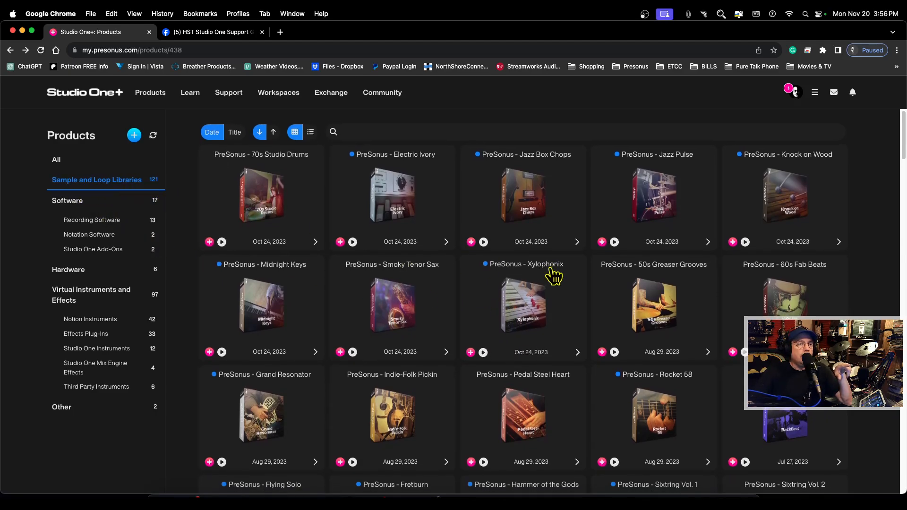
Step: Scroll the Sample and Loop Libraries products, open the PreSonus - Synthspiration page and go back
scroll(551, 272, "down", 1)
scroll(553, 276, "down", 10)
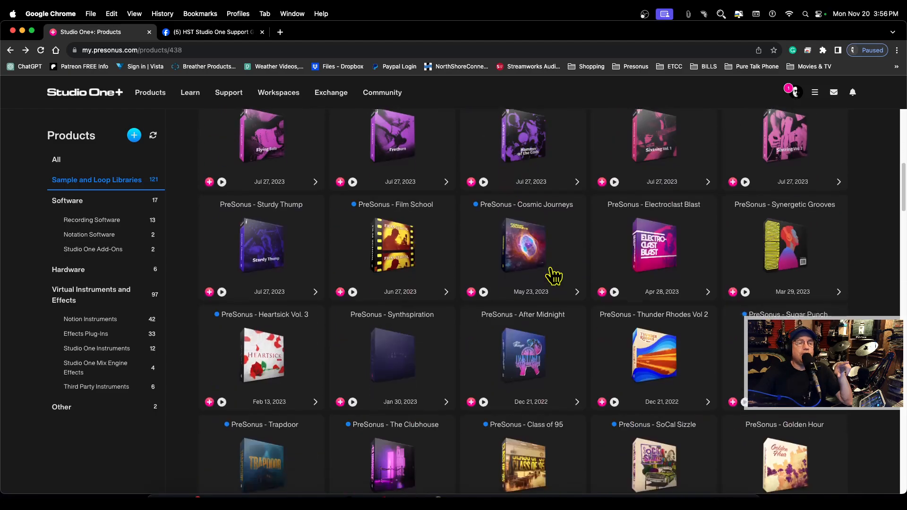
scroll(554, 276, "down", 4)
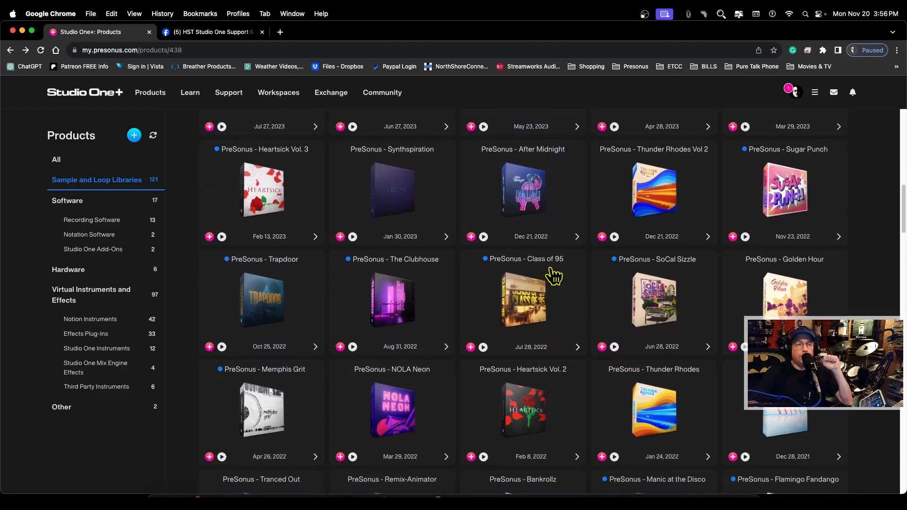
left_click(393, 195)
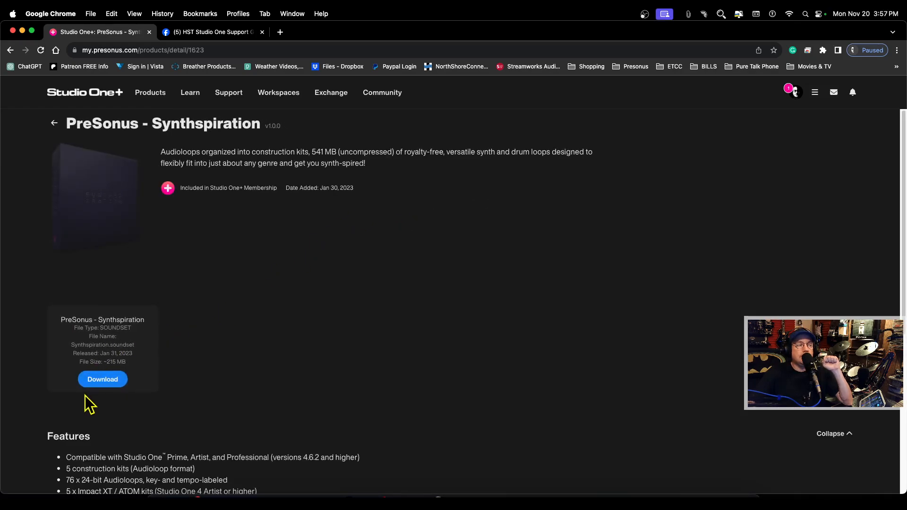
left_click(11, 51)
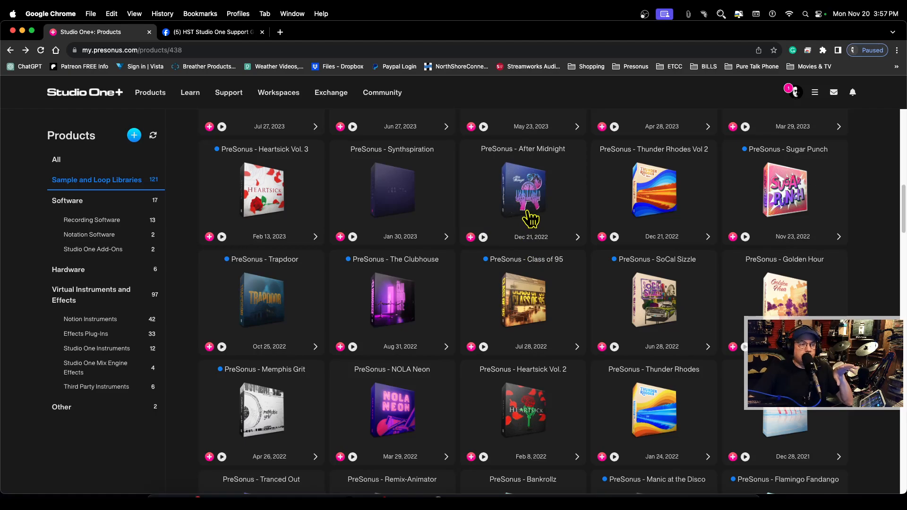
Step: Scroll through the remaining Sample and Loop Libraries products on the Studio One+ page
scroll(581, 298, "down", 7)
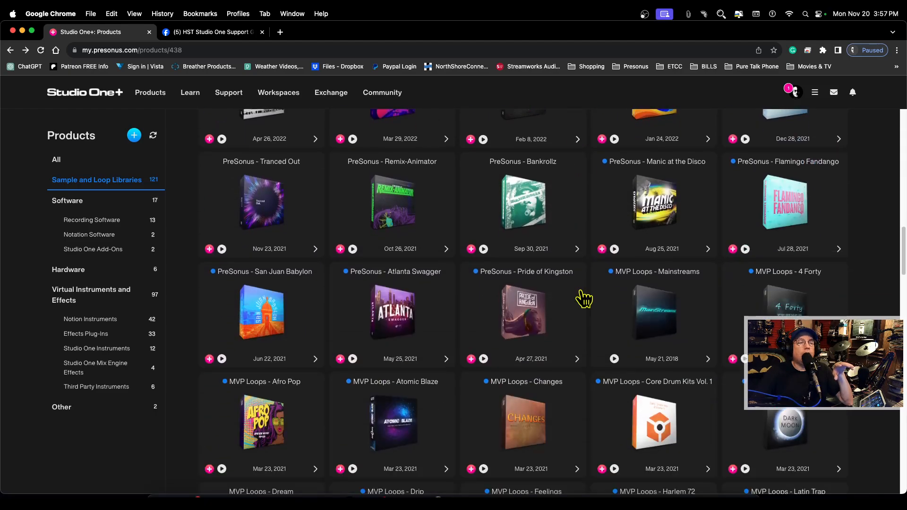
scroll(585, 299, "down", 6)
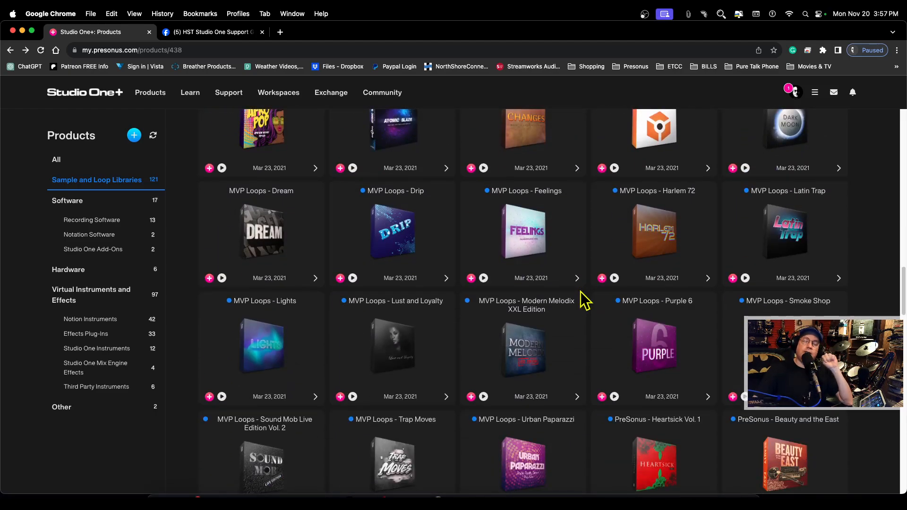
scroll(585, 299, "down", 3)
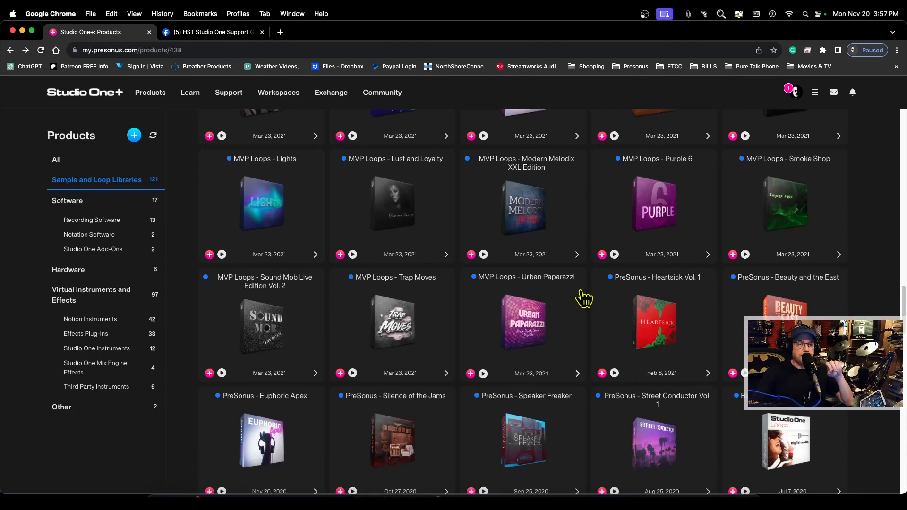
scroll(584, 299, "down", 4)
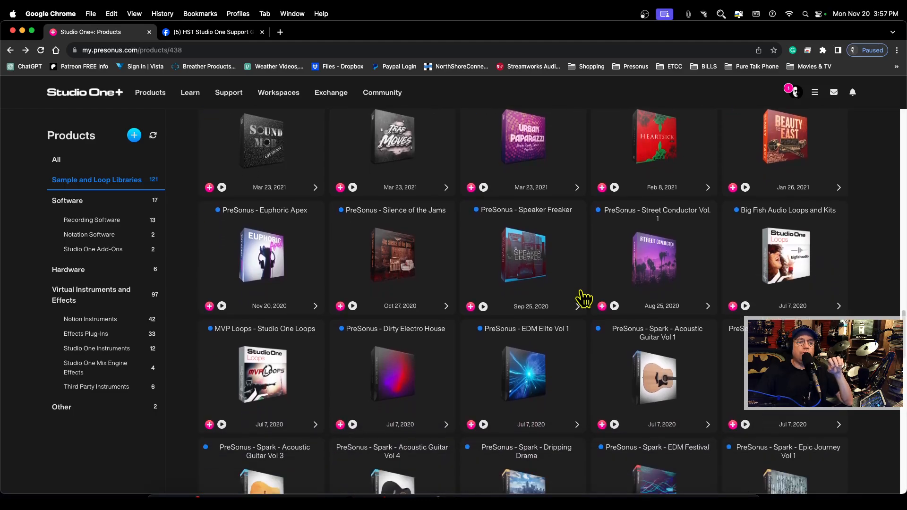
scroll(584, 299, "down", 1)
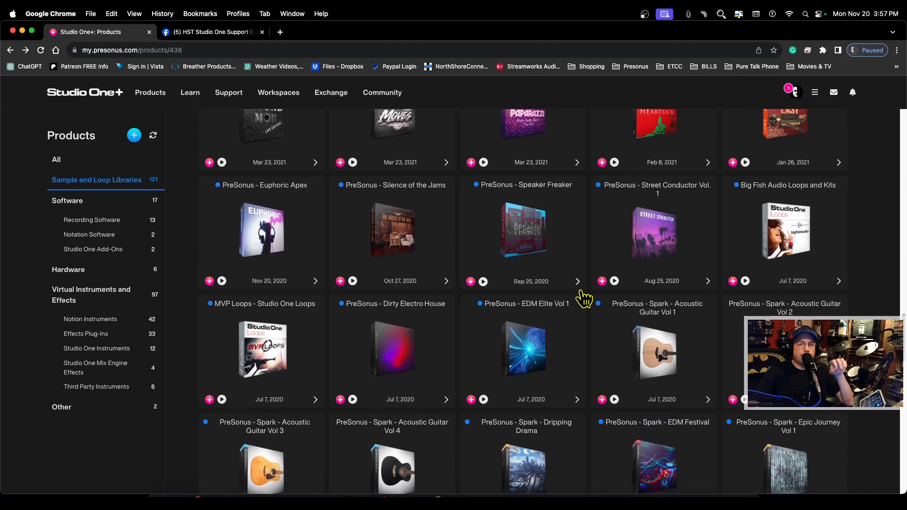
scroll(585, 299, "up", 3)
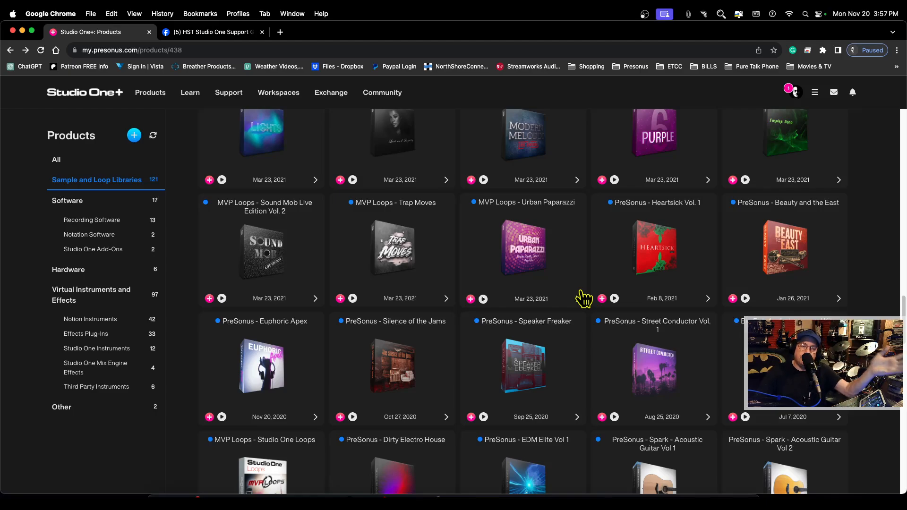
scroll(682, 360, "down", 2)
scroll(682, 360, "down", 4)
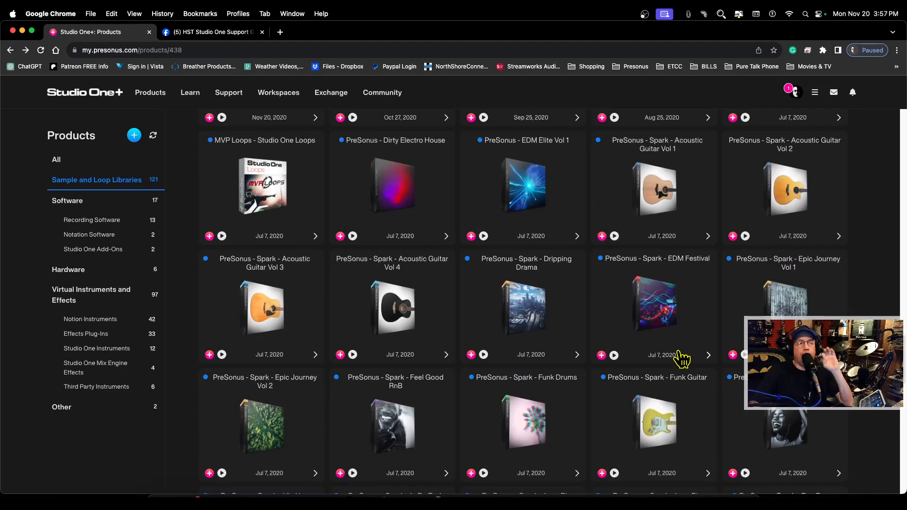
scroll(682, 359, "up", 6)
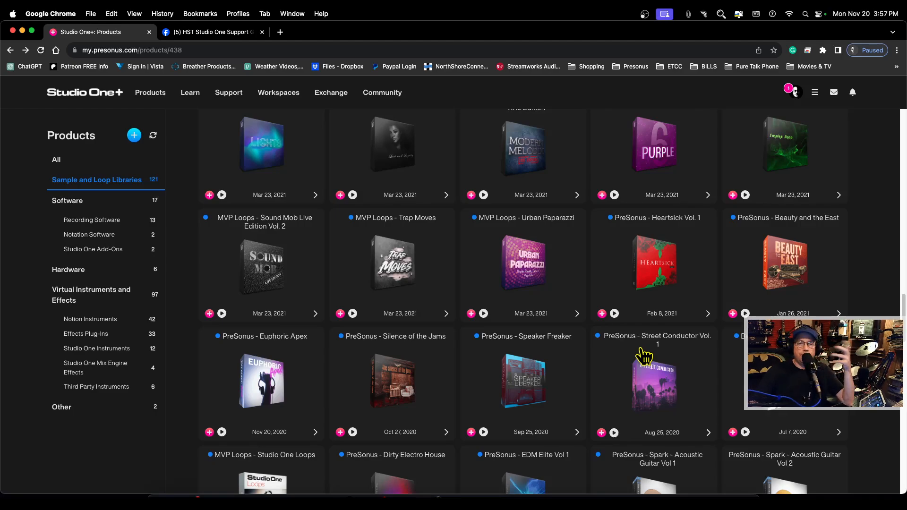
Step: Scroll back to the top of the Sample and Loop Libraries products, open the PreSonus - 60s Fab Beats page and go back
scroll(492, 322, "up", 10)
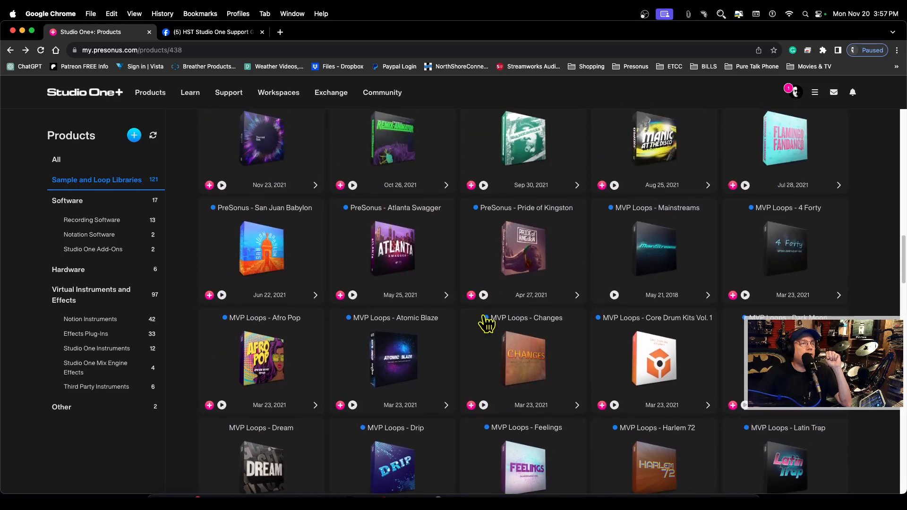
scroll(487, 323, "up", 15)
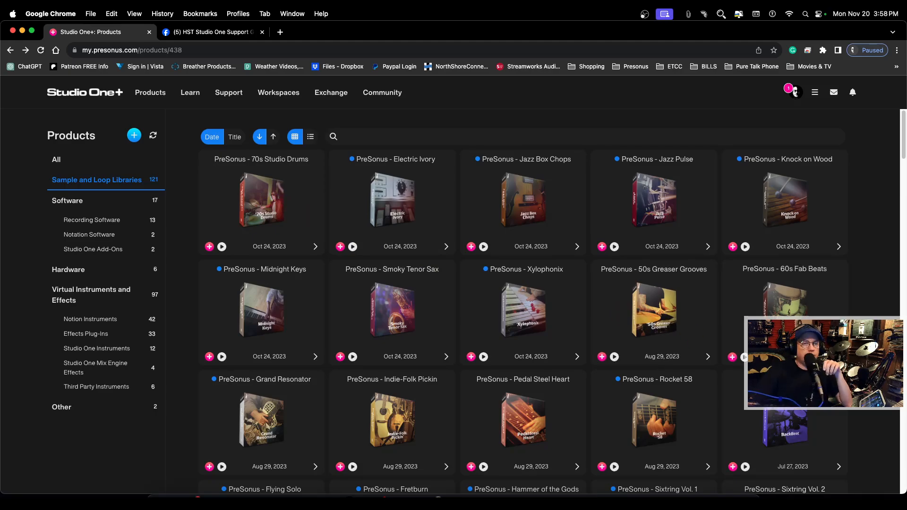
left_click(785, 326)
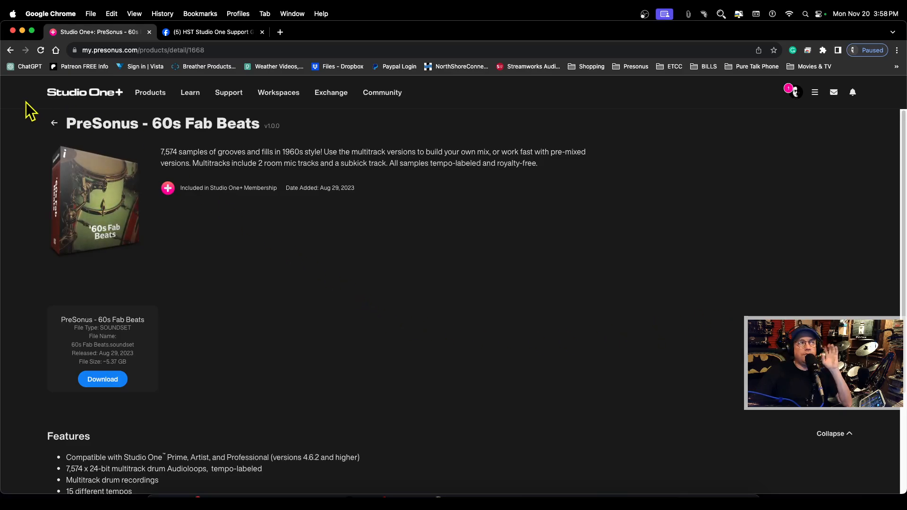
left_click(10, 50)
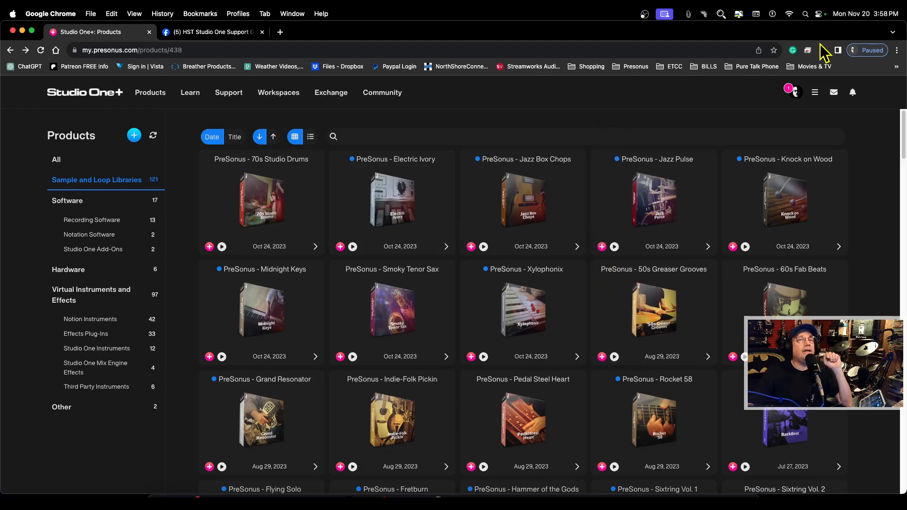
Step: Switch back to Studio One and expand the 50s Greaser Grooves sound set in the Files browser
left_click(22, 31)
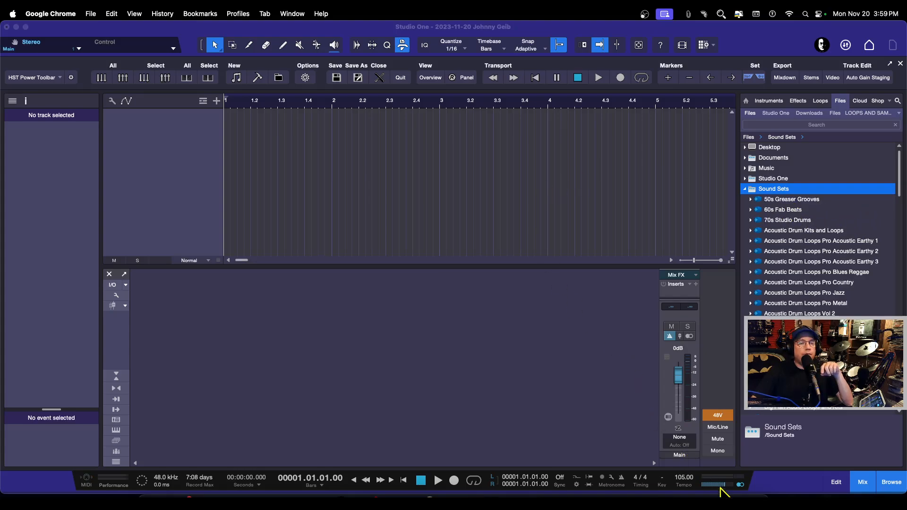
left_click(741, 494)
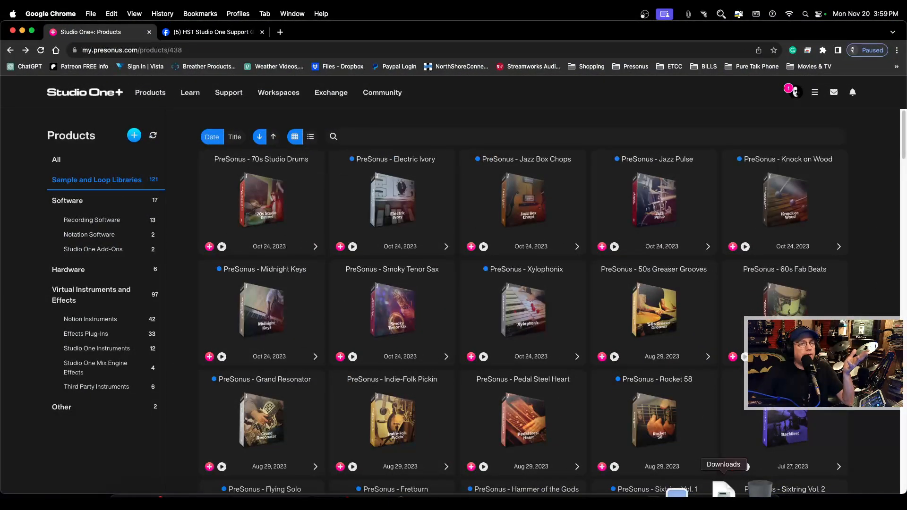
left_click(23, 31)
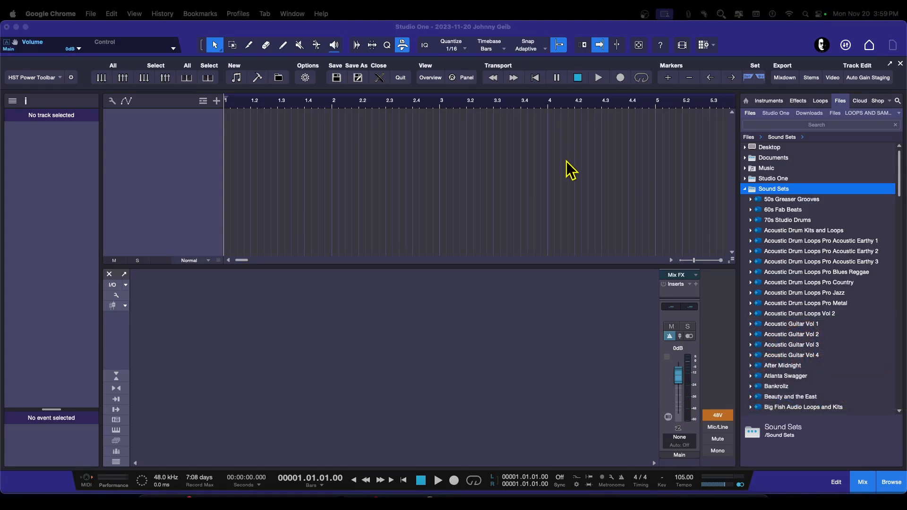
left_click(751, 200)
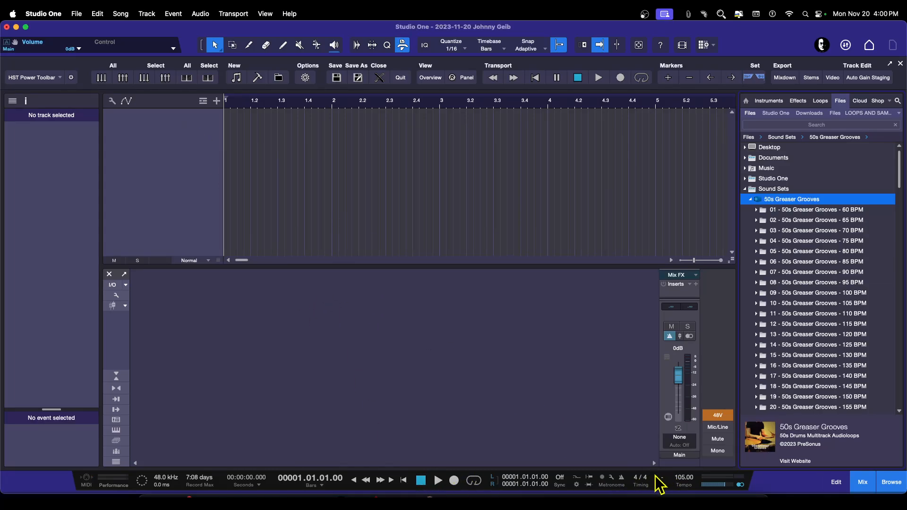
Step: Start and stop the song's transport playback
left_click(622, 477)
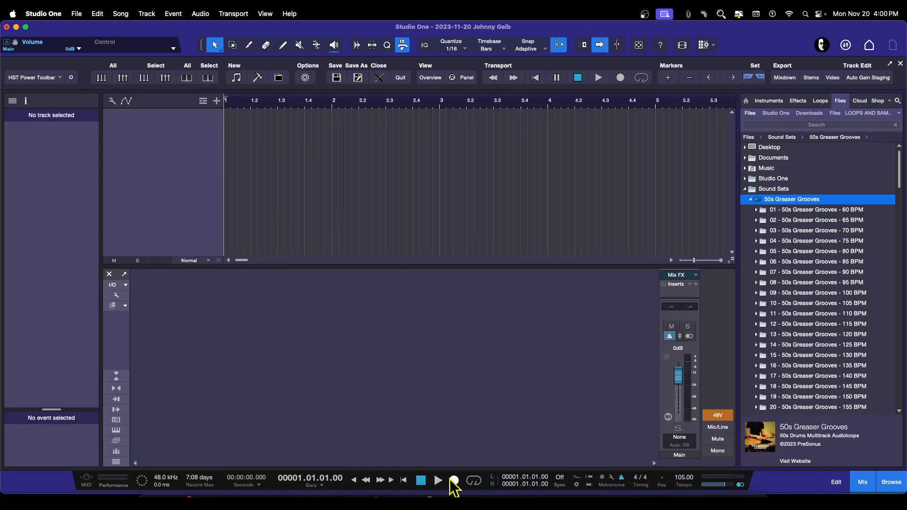
left_click(438, 480)
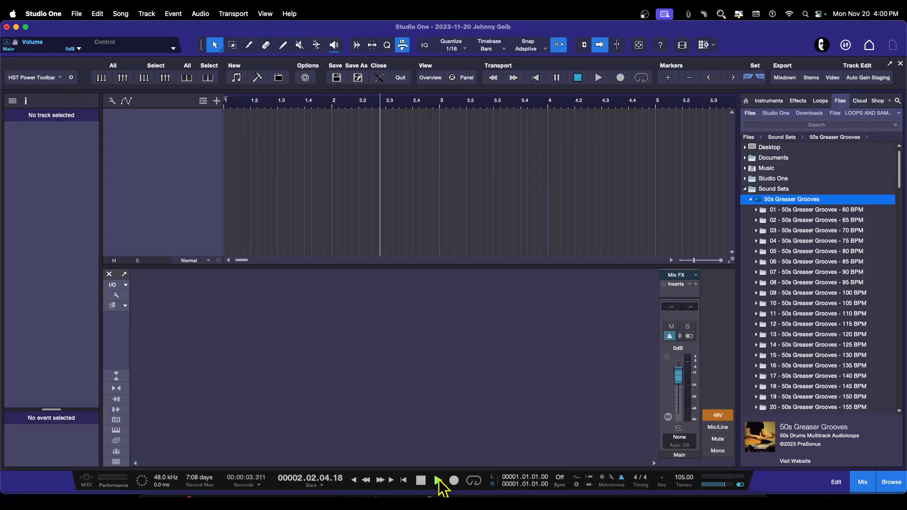
left_click(438, 480)
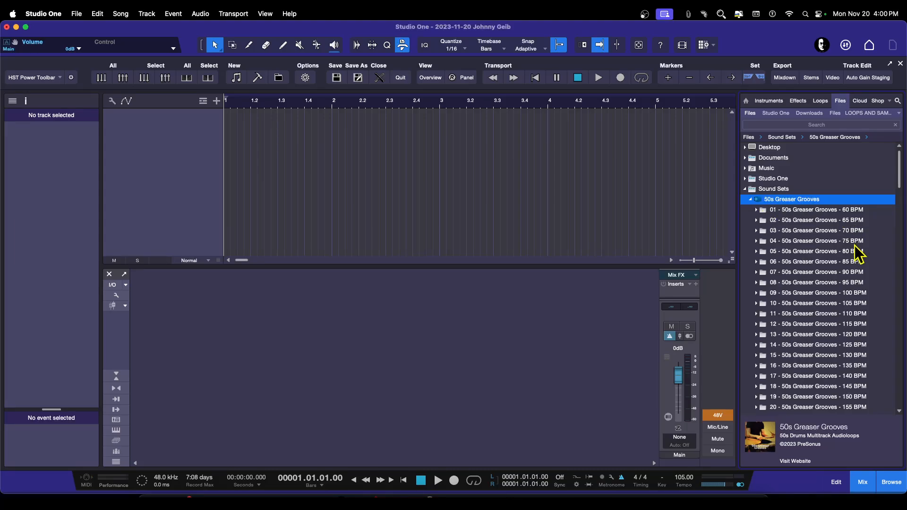
Step: Open 10 - 50s Greaser Grooves - 105 BPM > 01 Grooves > 01 Part > Mix and Group Tracks and preview the Drum Mix and Kick Group loops
double_click(796, 303)
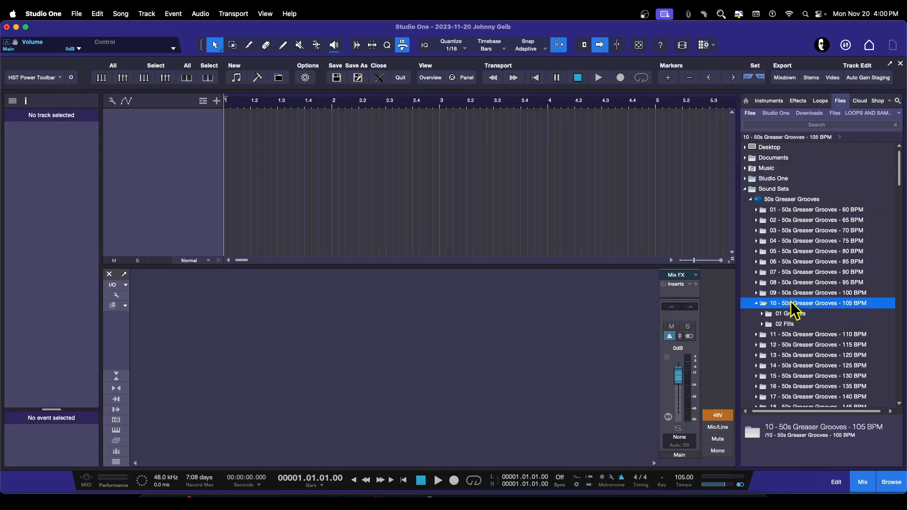
double_click(762, 314)
scroll(823, 320, "down", 5)
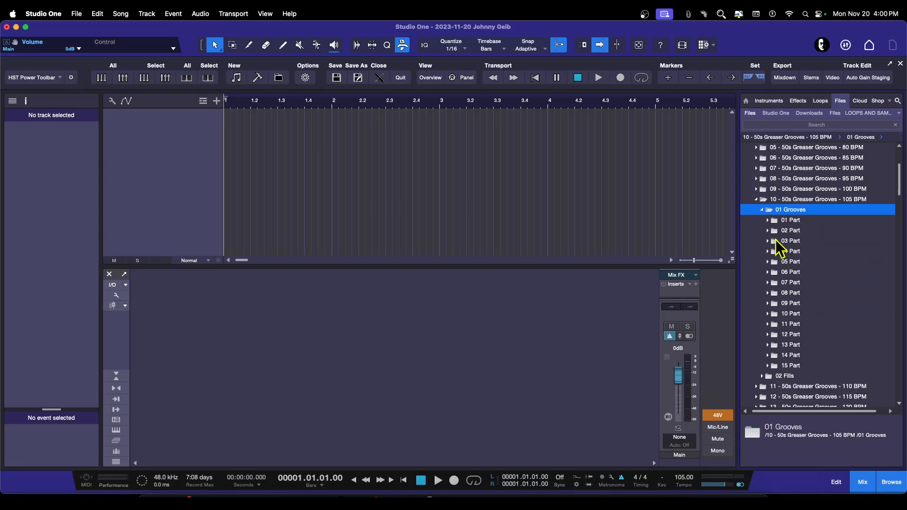
double_click(772, 221)
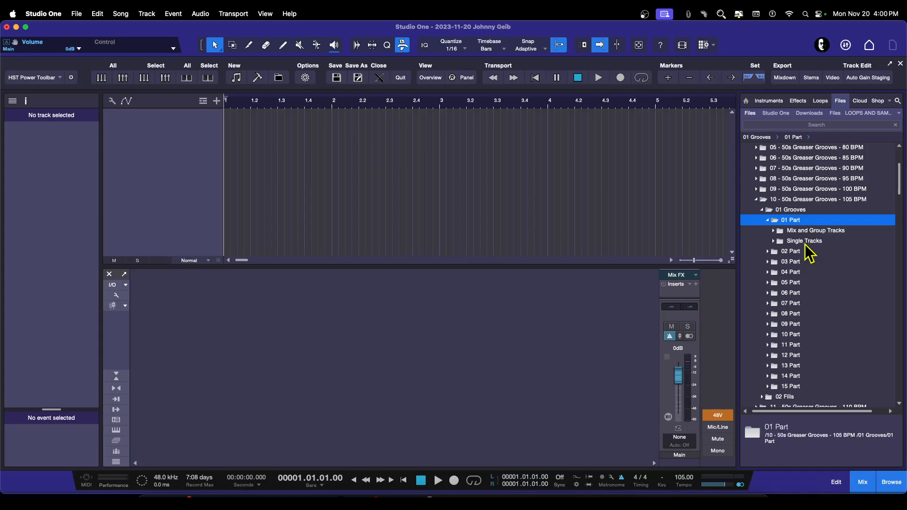
double_click(777, 231)
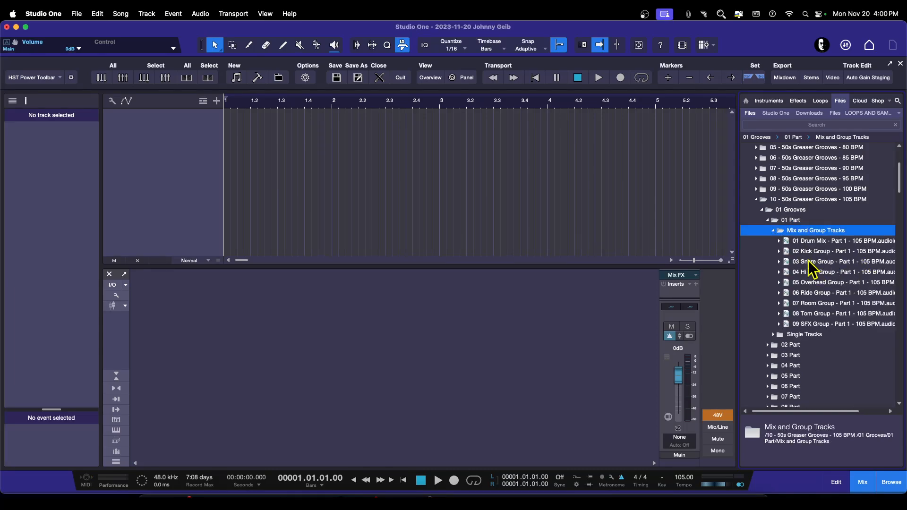
left_click(806, 241)
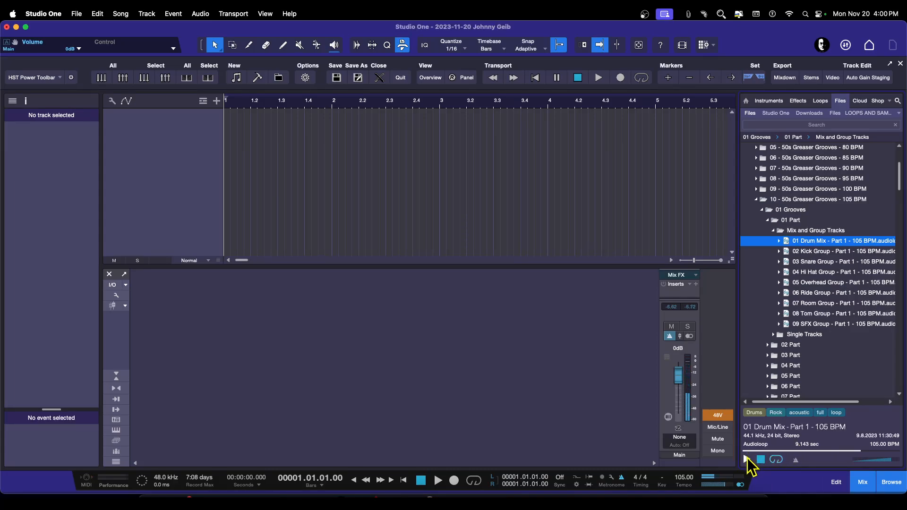
left_click(801, 254)
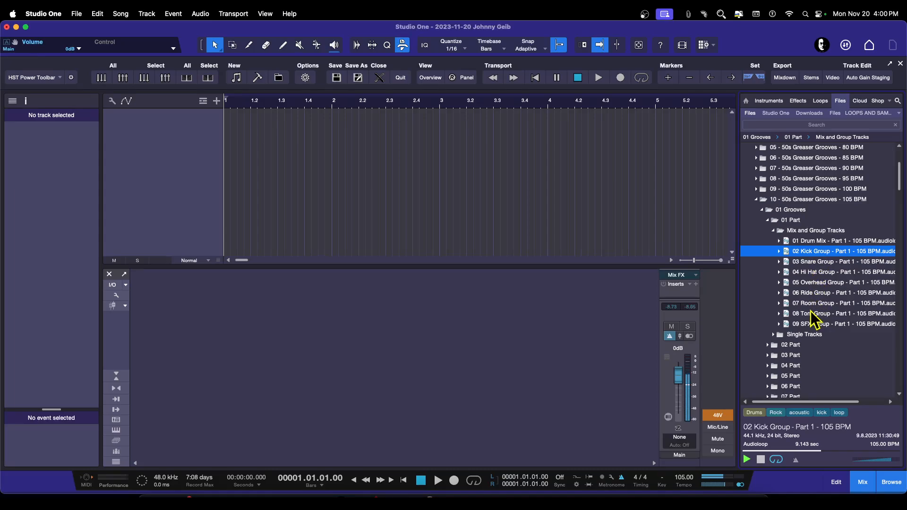
left_click(799, 242)
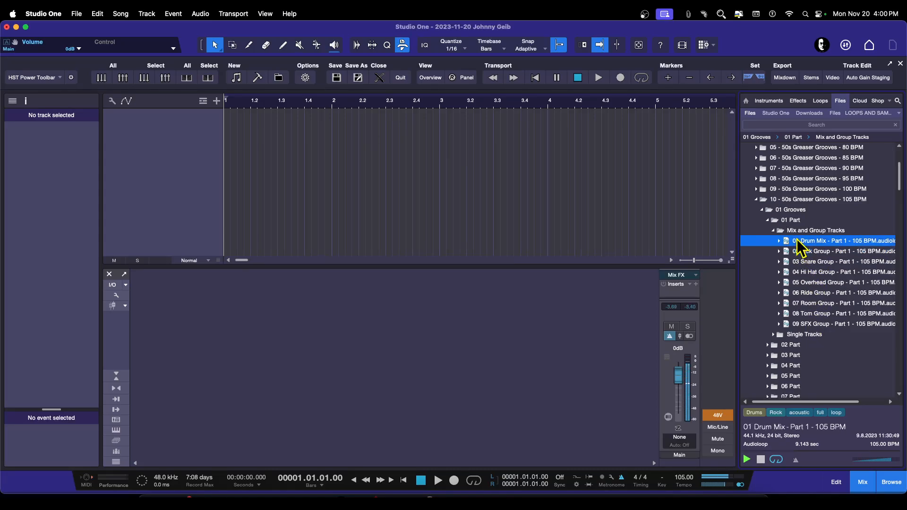
Step: Collapse Mix and Group Tracks, open the Single Tracks folder and preview the 01 Kick In loop
left_click(774, 231)
left_click(773, 241)
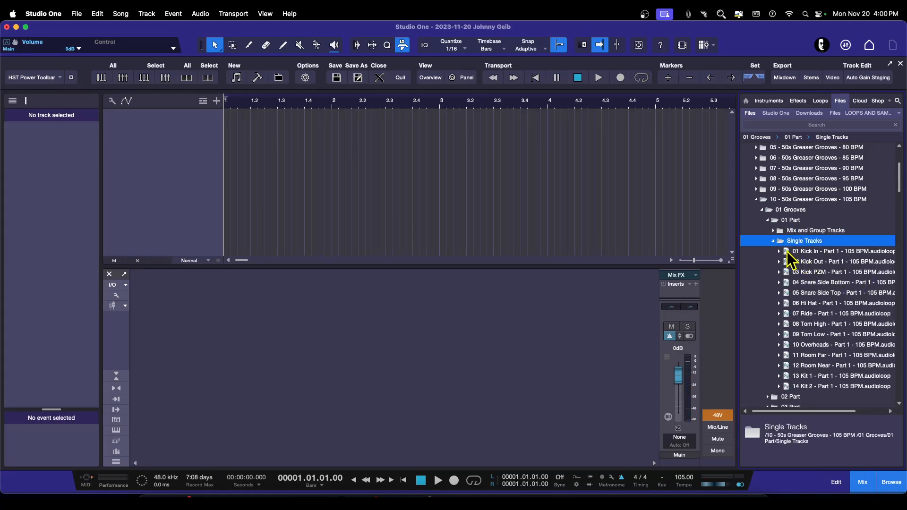
left_click(781, 253)
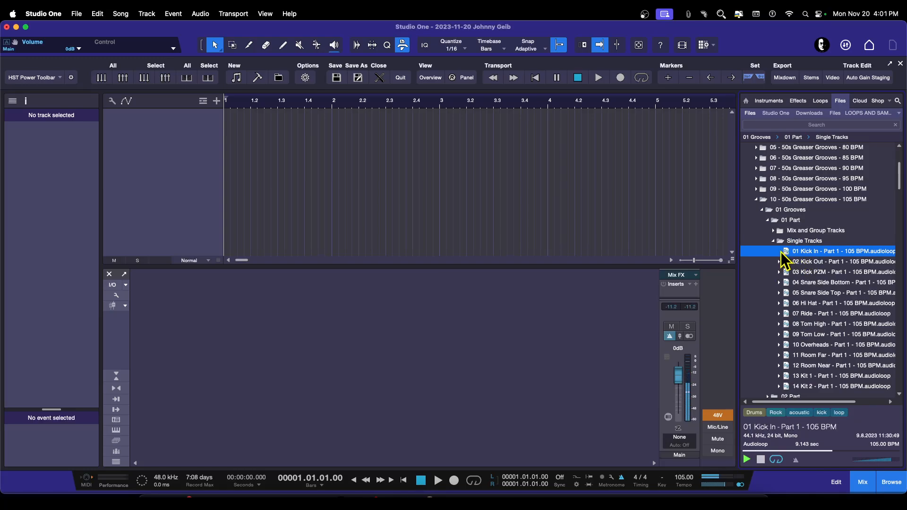
Step: Return to Mix and Group Tracks and preview the Kick, Snare, Hi Hat, Overhead and Ride group loops, then stop the preview
left_click(773, 241)
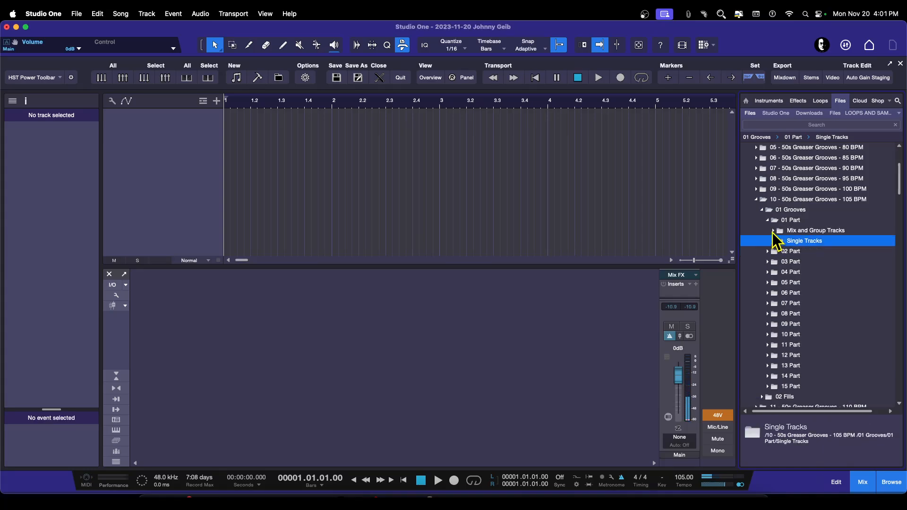
left_click(774, 231)
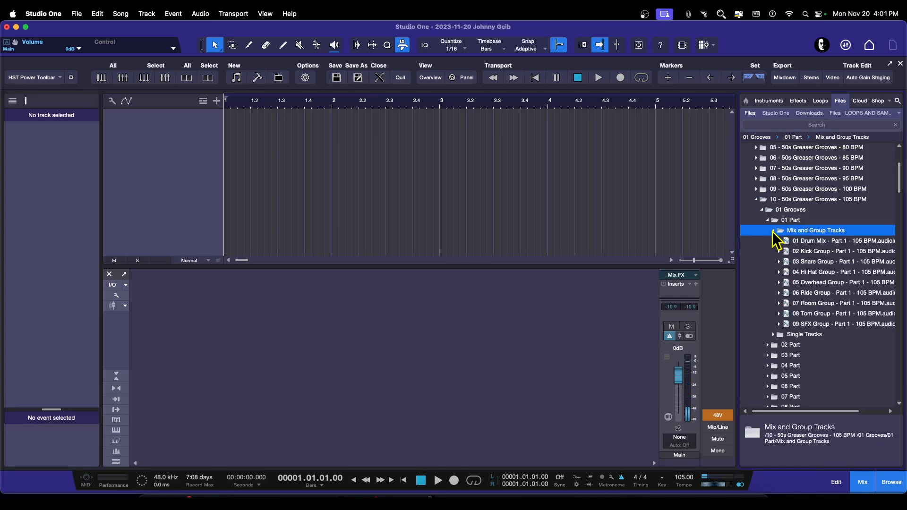
left_click(812, 251)
left_click(806, 262)
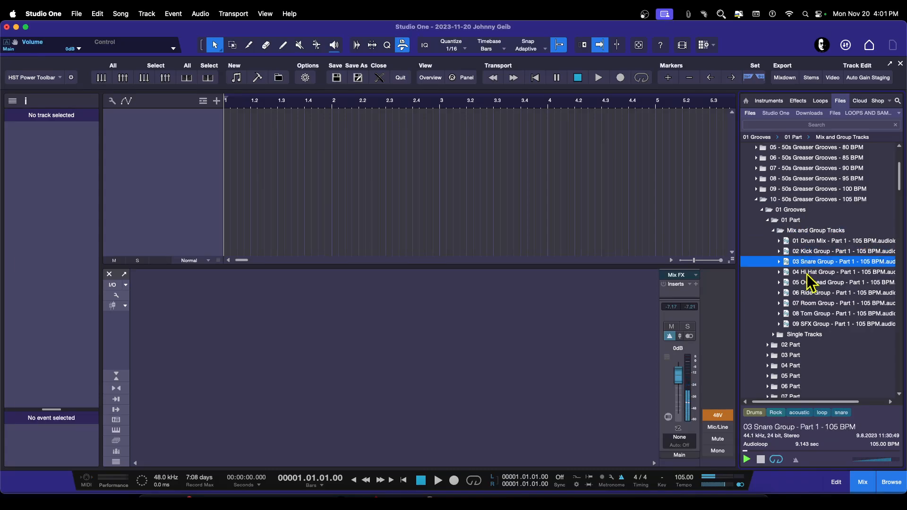
left_click(807, 272)
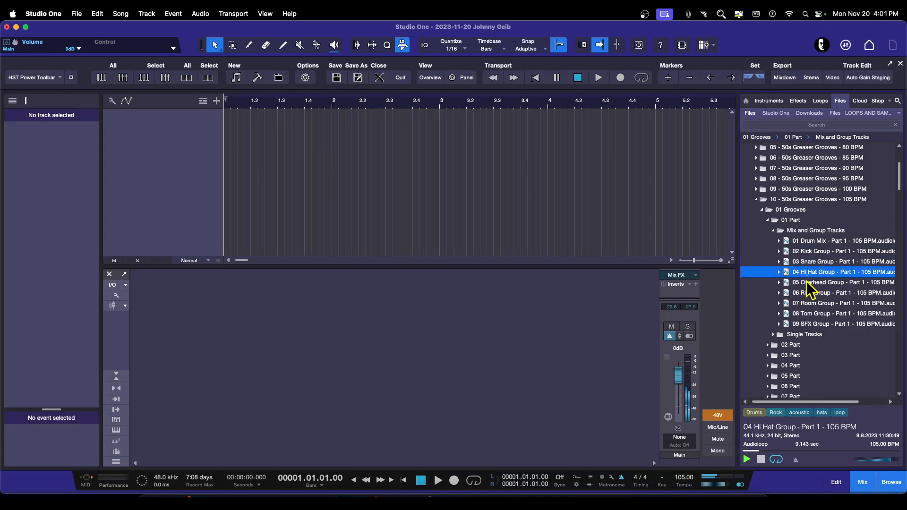
left_click(809, 284)
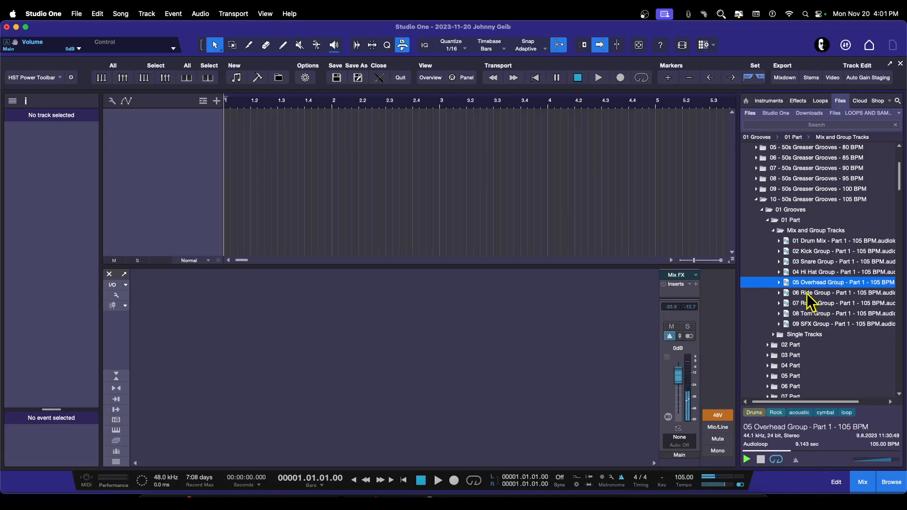
left_click(809, 294)
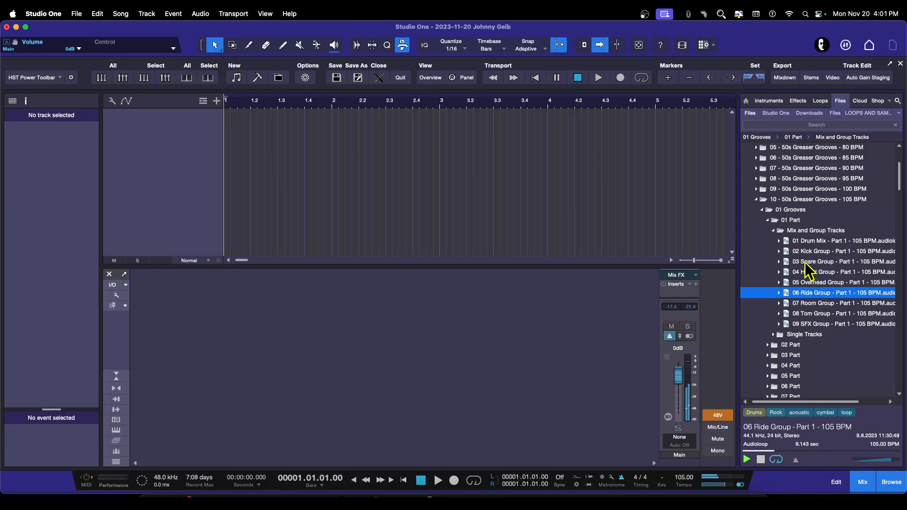
left_click(761, 459)
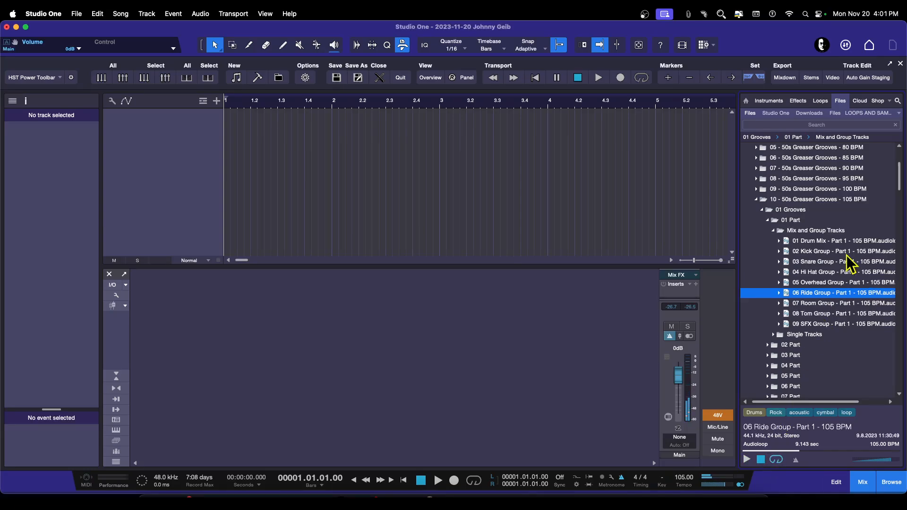
Step: Drag the 01 Drum Mix - Part 1 - 105 BPM loop into the arrangement as a new track and play it
left_click(797, 242)
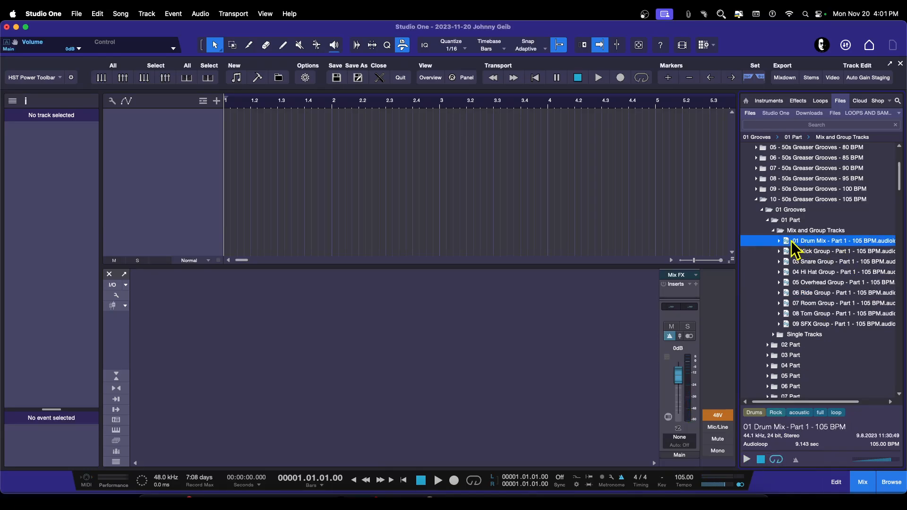
left_click_drag(789, 240, 240, 140)
key("space")
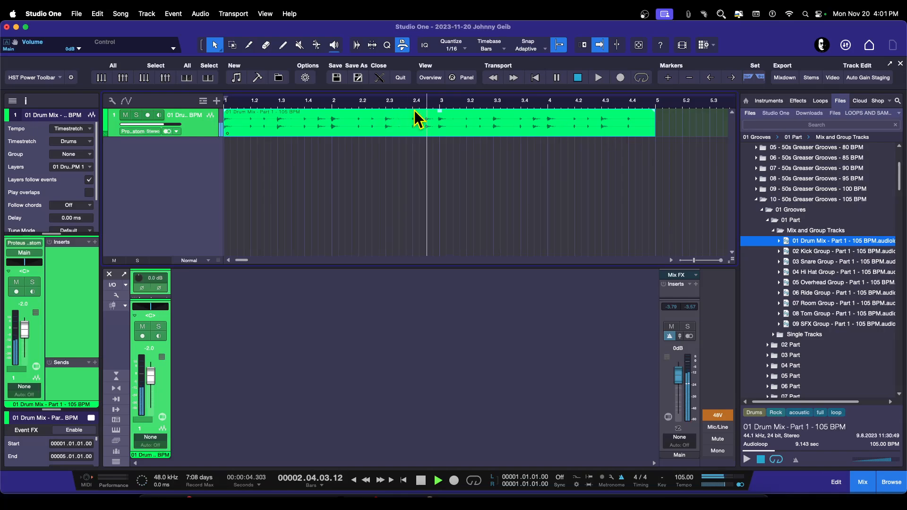
Step: Stop playback and show the Tempo track above the drum track, enlarging its lane
left_click(203, 101)
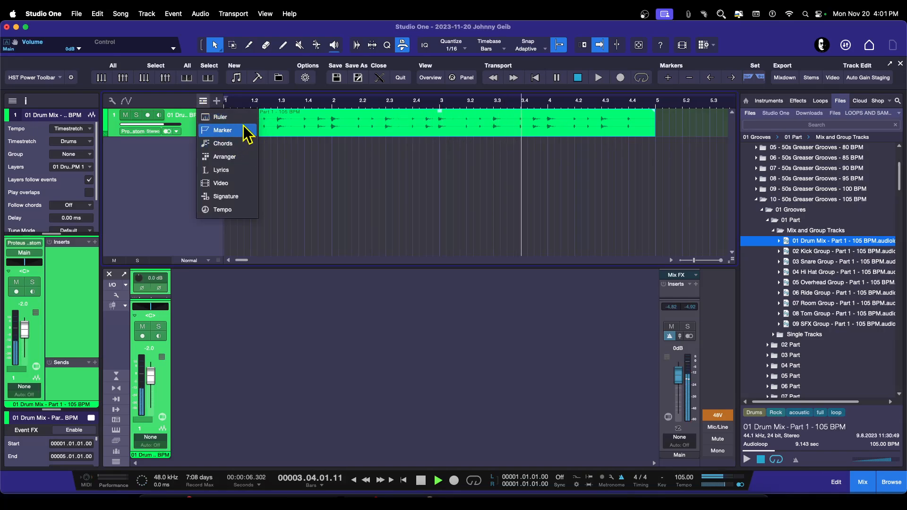
left_click(341, 179)
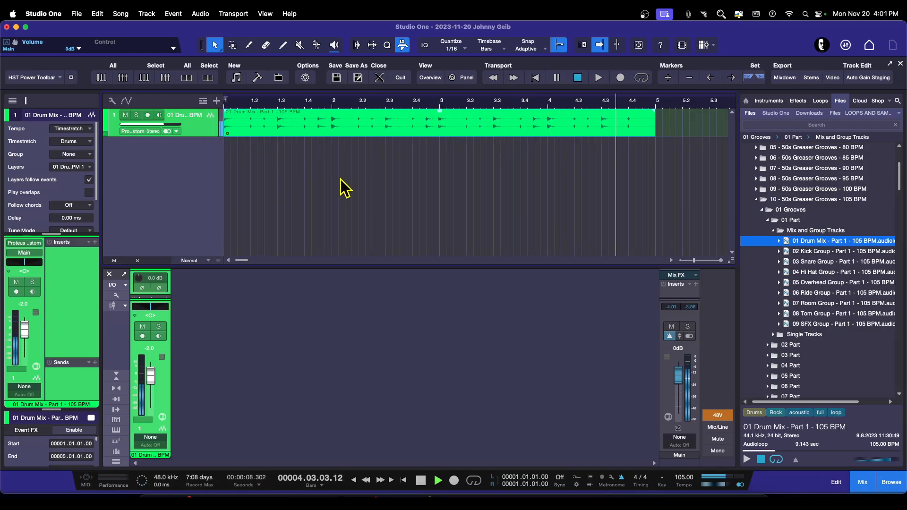
key("space")
left_click(202, 101)
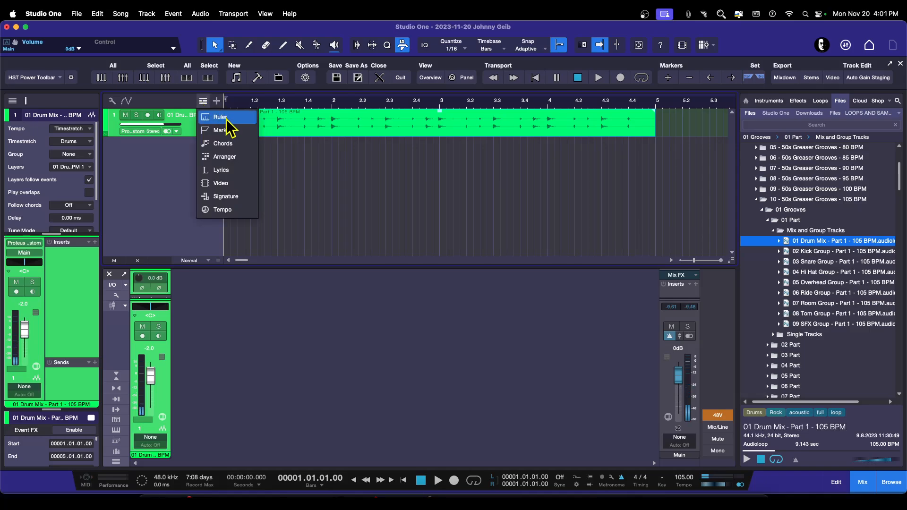
left_click(222, 209)
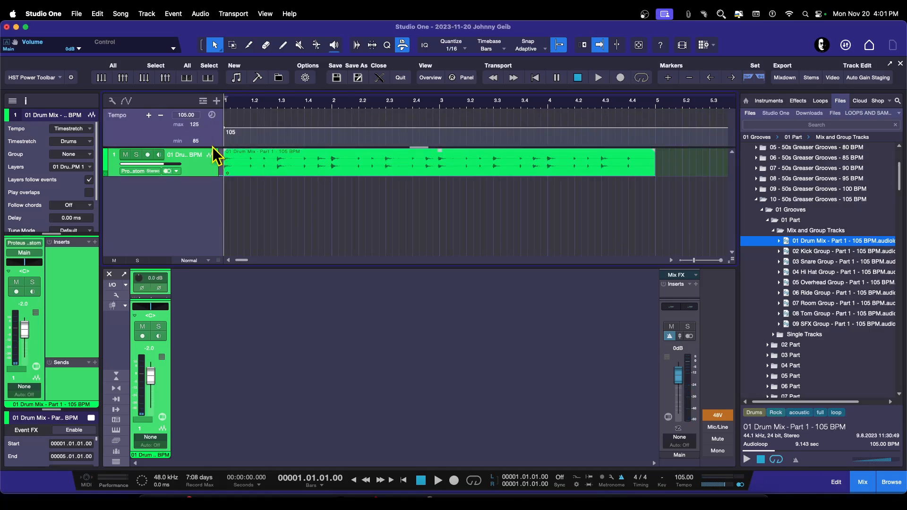
left_click_drag(215, 151, 214, 166)
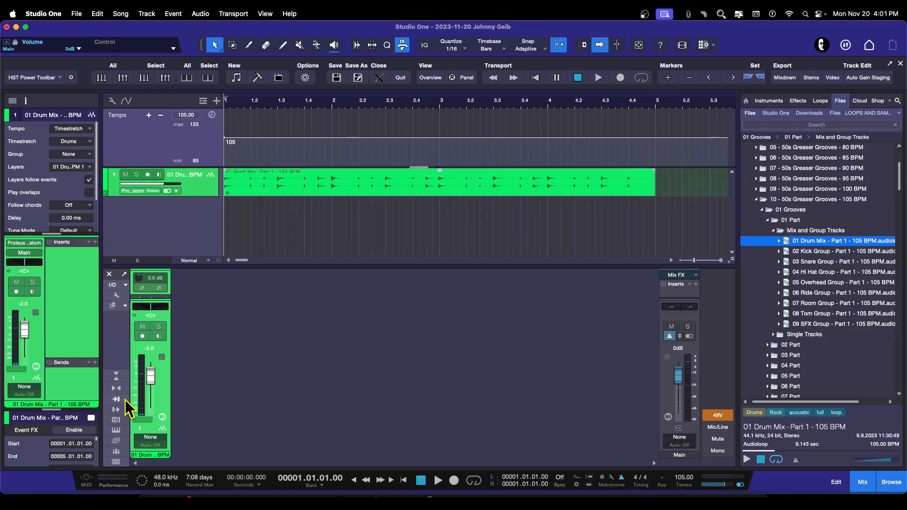
Step: Shrink the console area to make the arrangement view taller
left_click(118, 380)
left_click(118, 380)
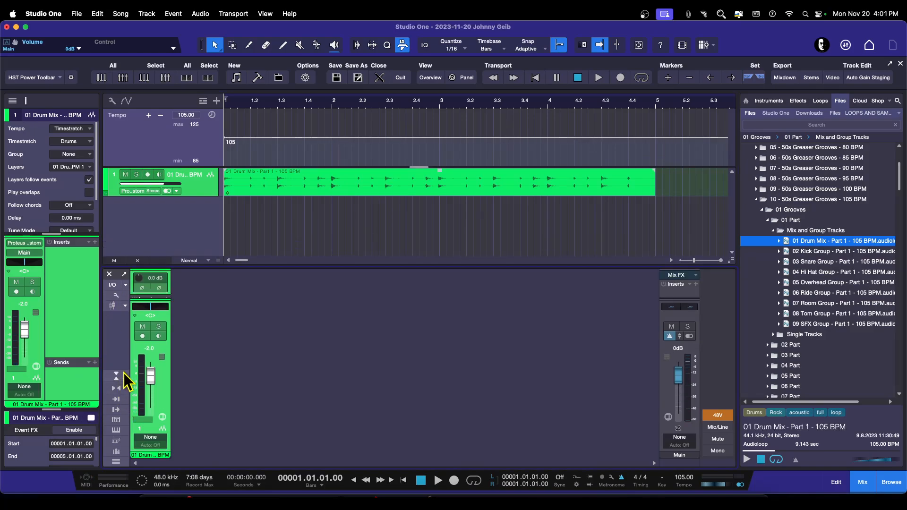
left_click_drag(262, 270, 259, 369)
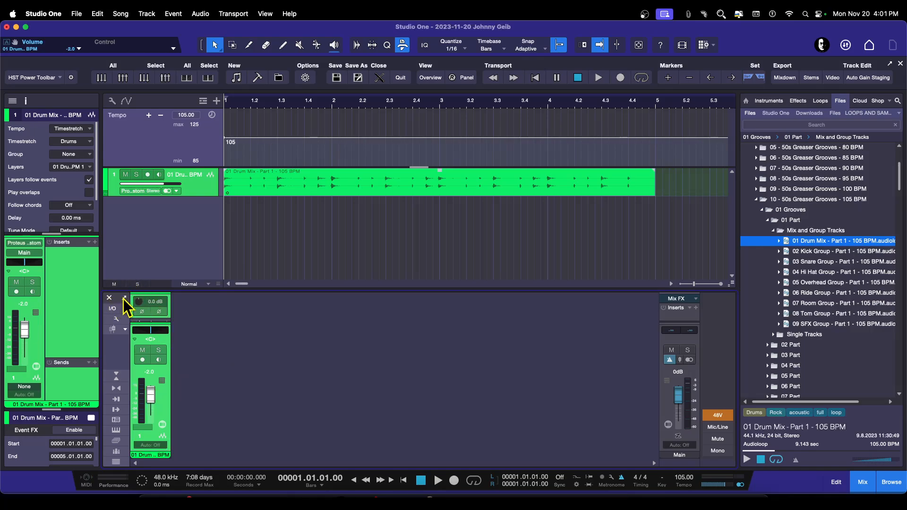
Step: Hide input controls on the console channel strips and collapse the console's inserts section
left_click(119, 322)
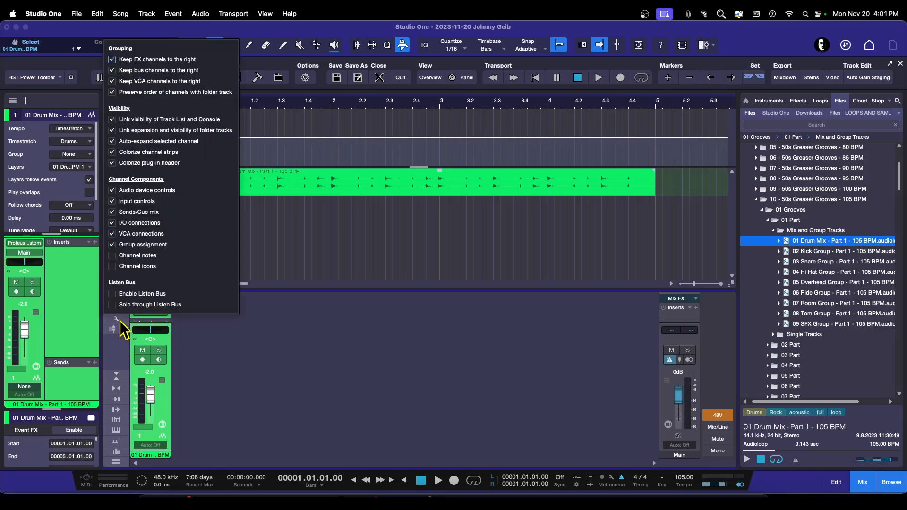
left_click(112, 245)
left_click(113, 245)
left_click(112, 190)
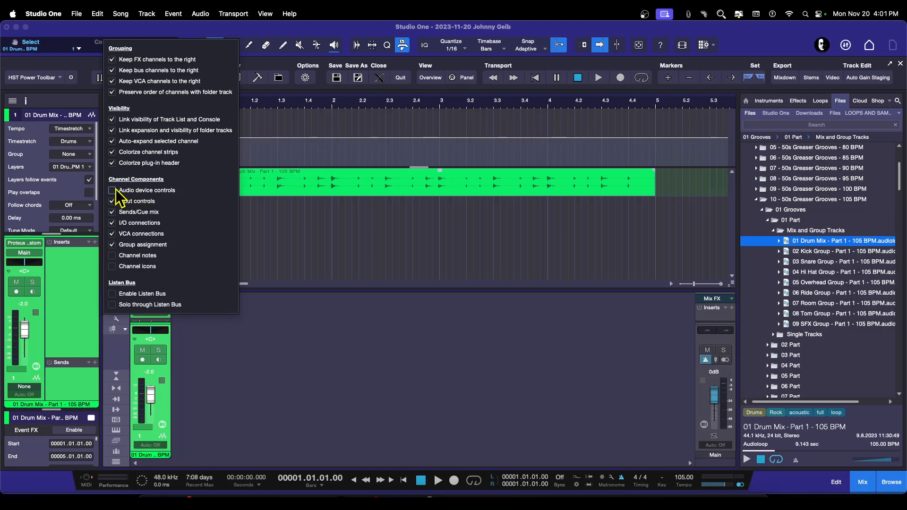
left_click(112, 191)
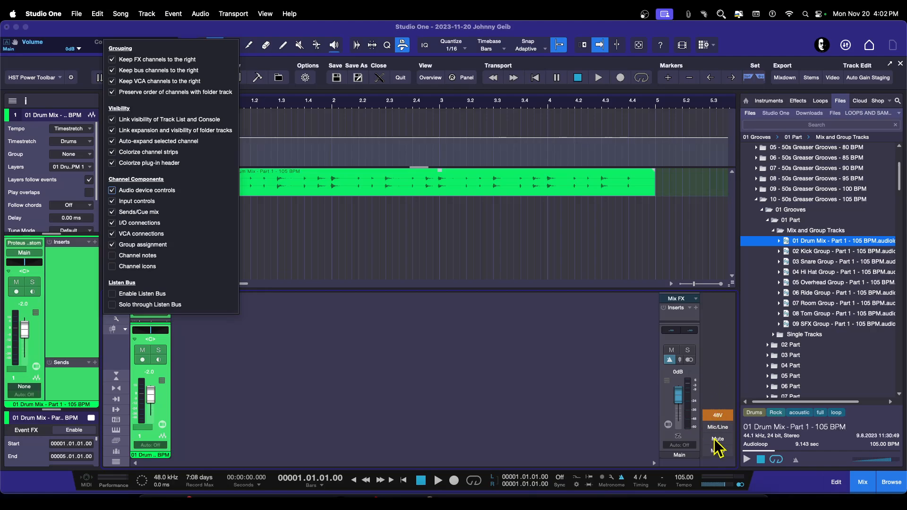
left_click(112, 202)
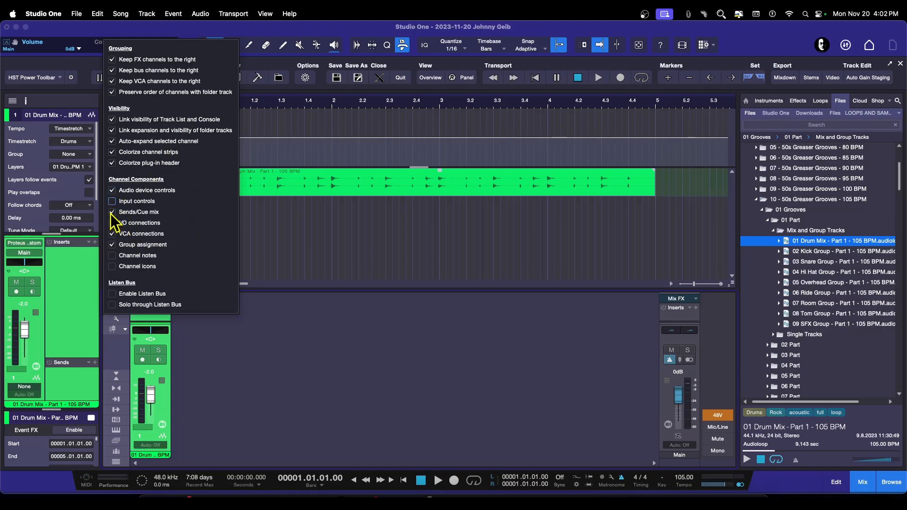
left_click(242, 333)
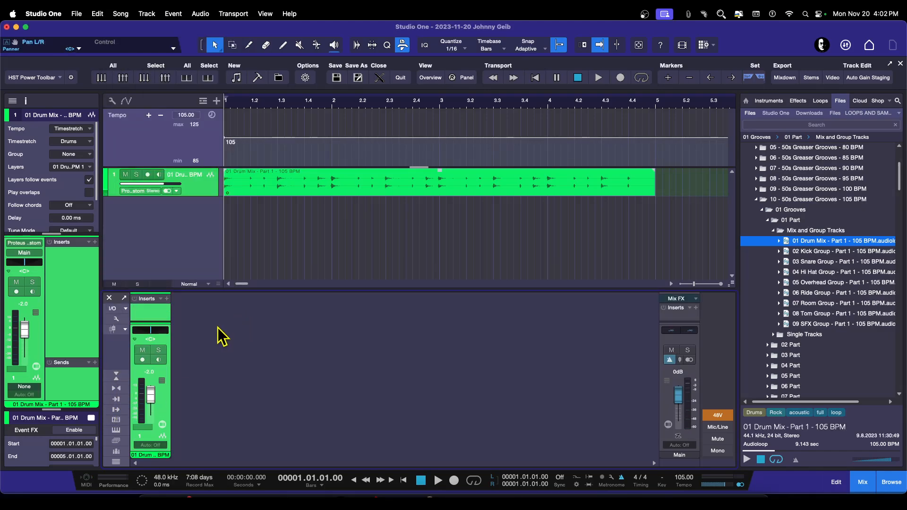
left_click(121, 373)
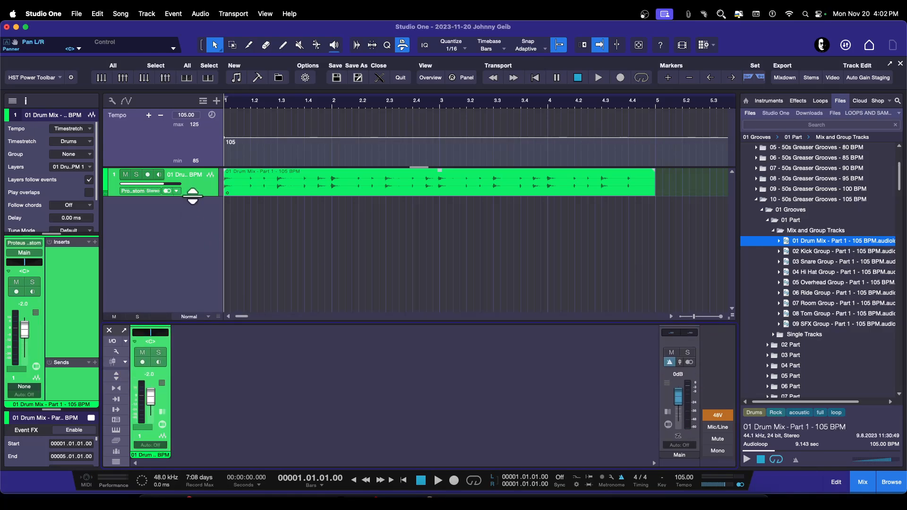
Step: Enlarge the drum track's height and briefly play the loop
left_click_drag(193, 197, 194, 209)
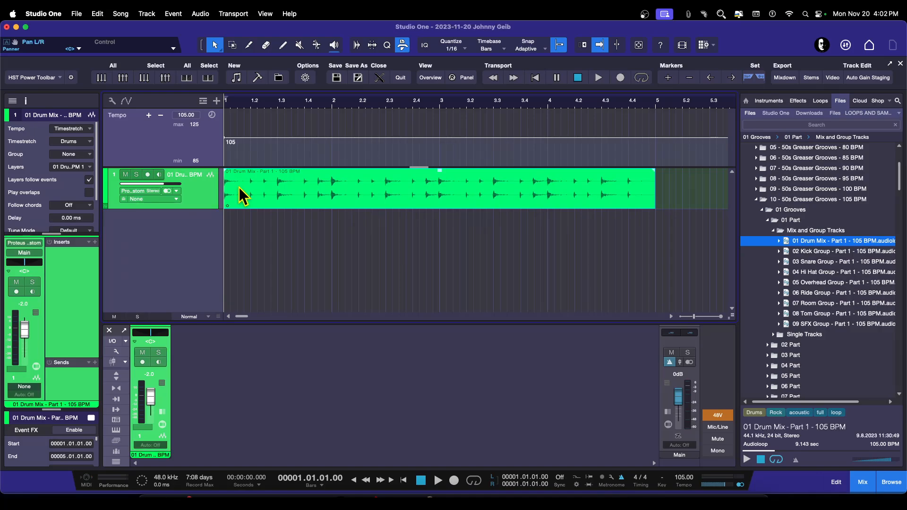
key("space")
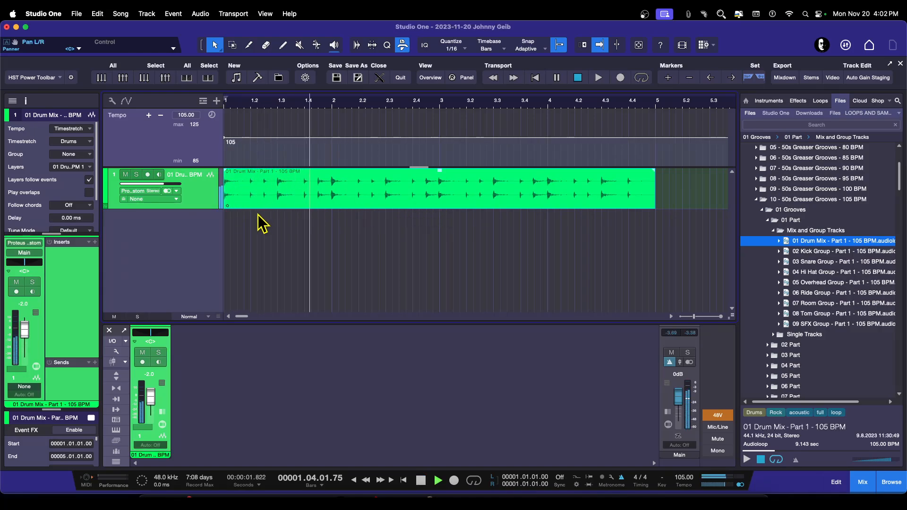
key("space")
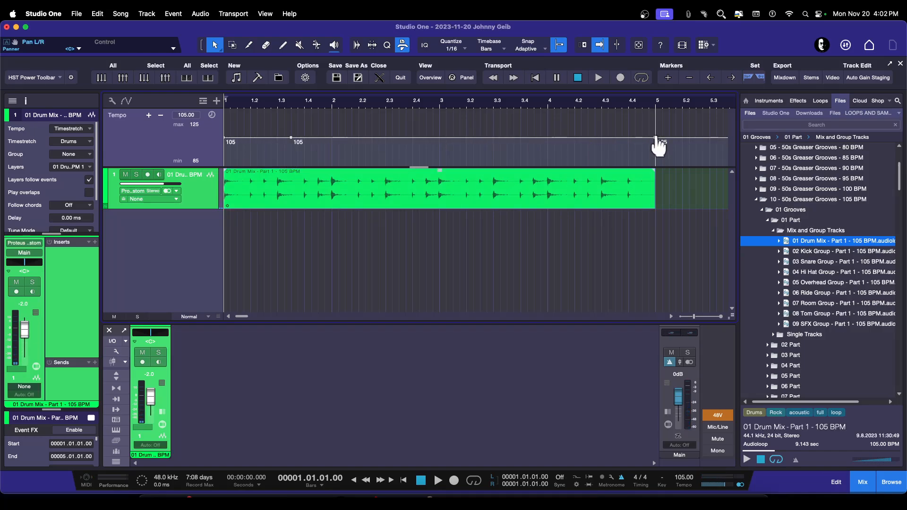
Step: Create a tempo ramp rising to 124 BPM at bar 5, audition it, and undo the ramp
left_click_drag(656, 139, 661, 117)
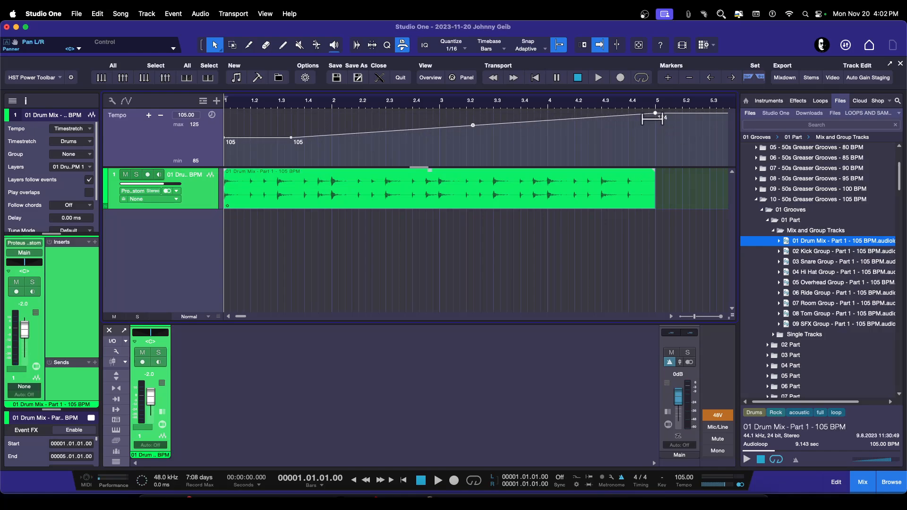
key("space")
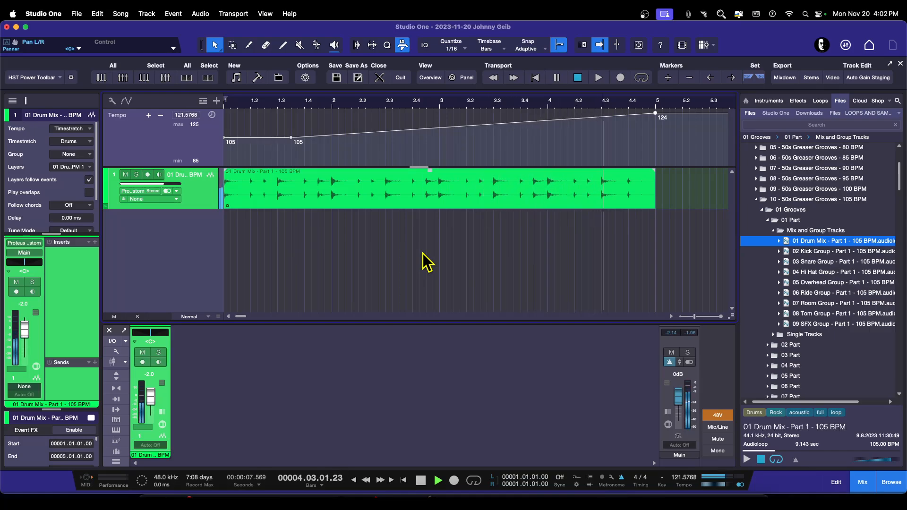
key("space")
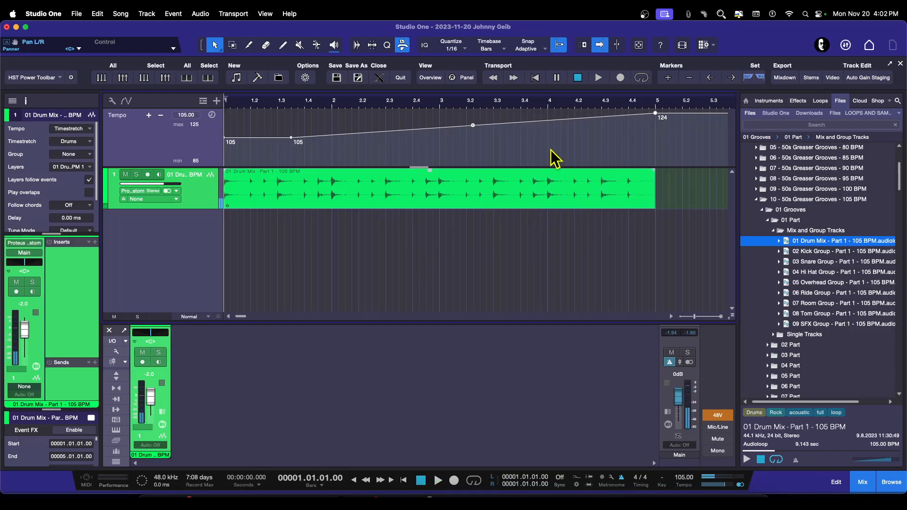
key("super+z")
key("super+z")
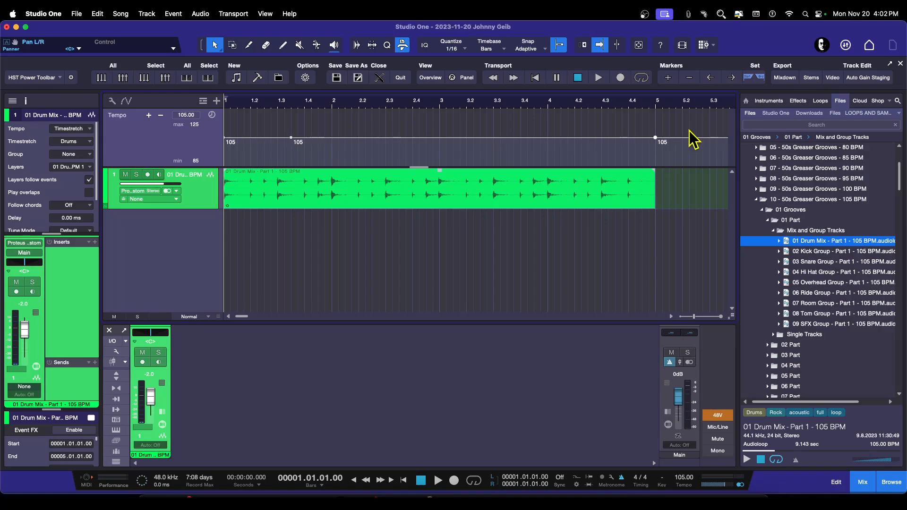
Step: Set the song tempo to 115 BPM and play the drum track at the new tempo
left_click_drag(693, 139, 225, 147)
left_click(685, 479)
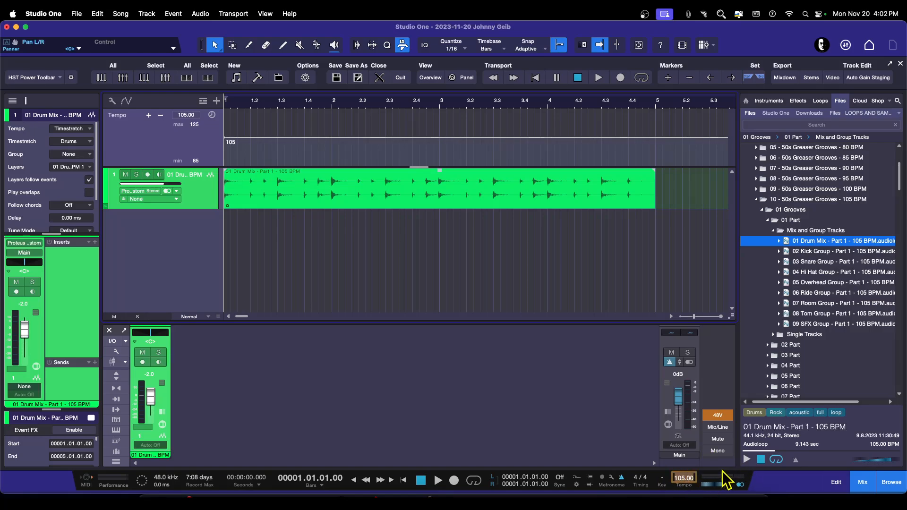
type("115")
key("Return")
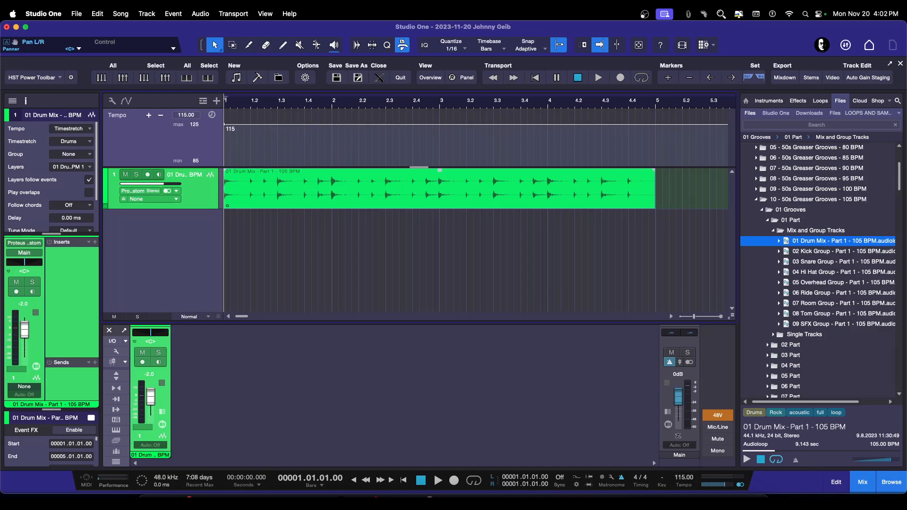
key("space")
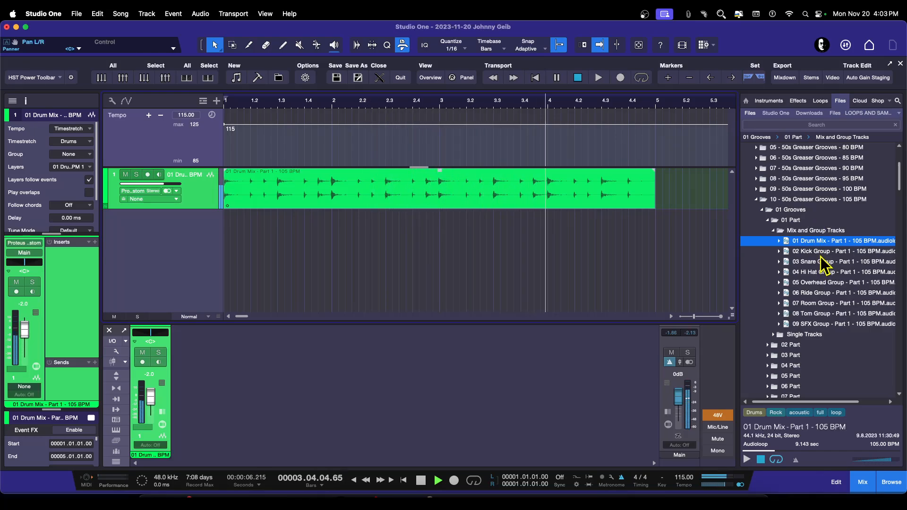
key("space")
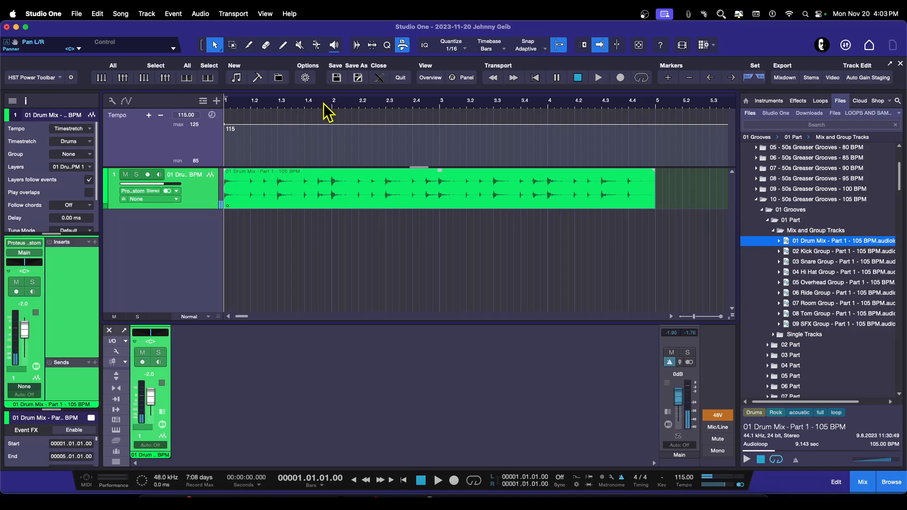
Step: Open the 02 Part Mix and Group Tracks folder and preview its Drum Mix, Kick, Tom and Room loops
left_click_drag(324, 103, 325, 91)
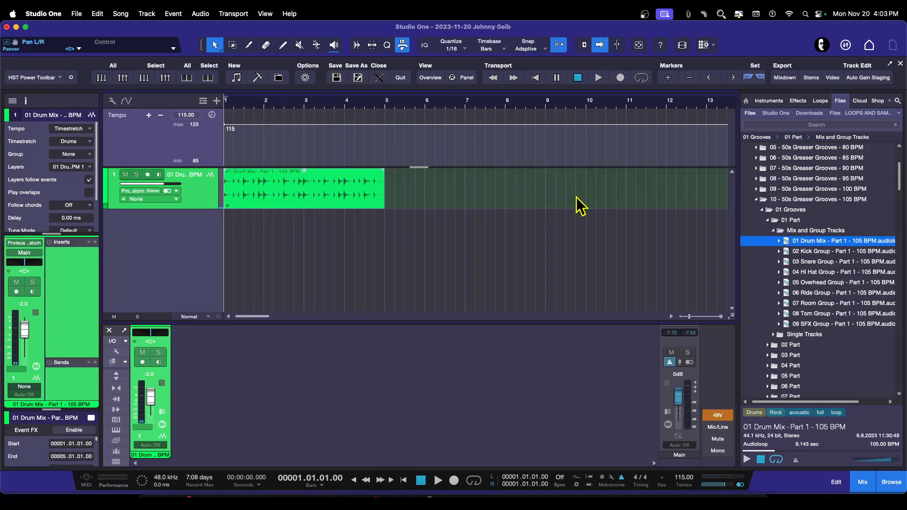
left_click(774, 231)
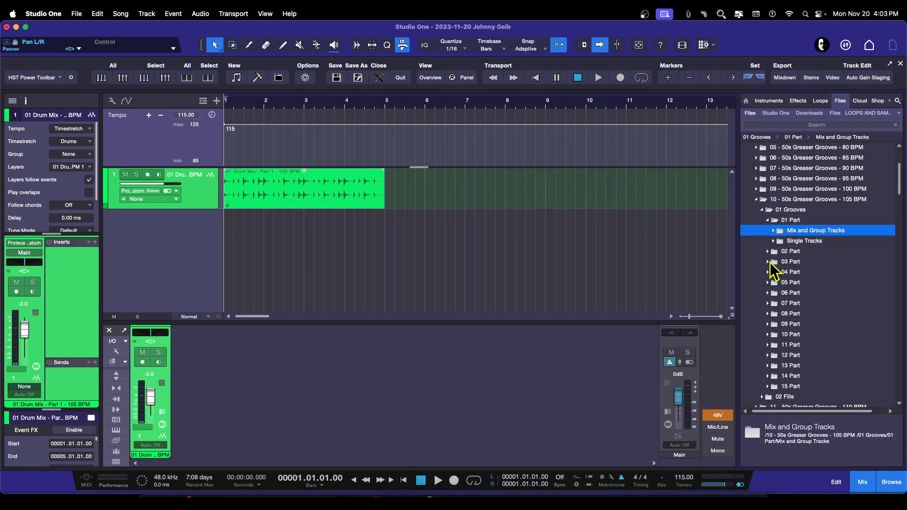
left_click(768, 221)
left_click(768, 231)
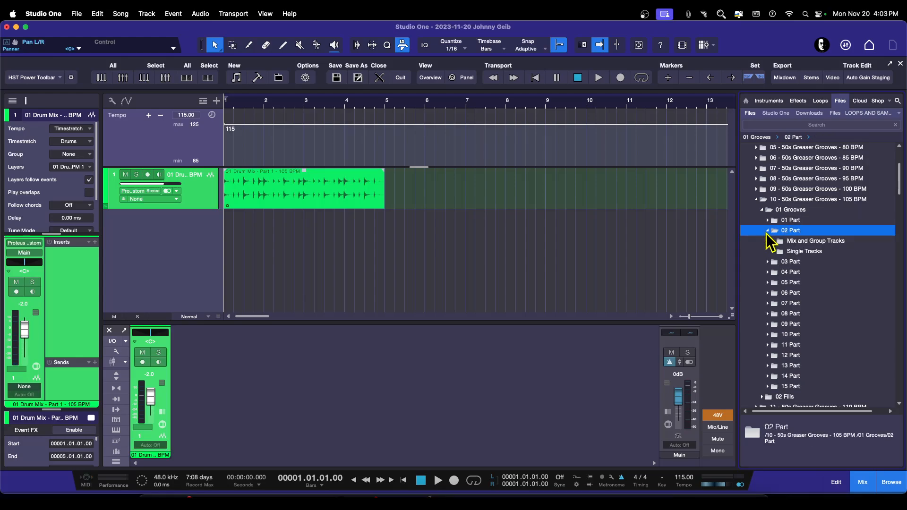
double_click(790, 242)
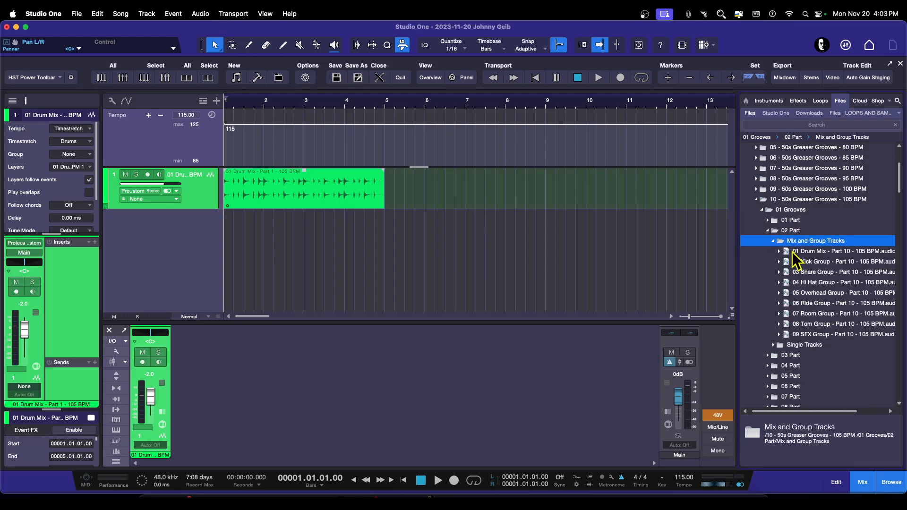
left_click(809, 252)
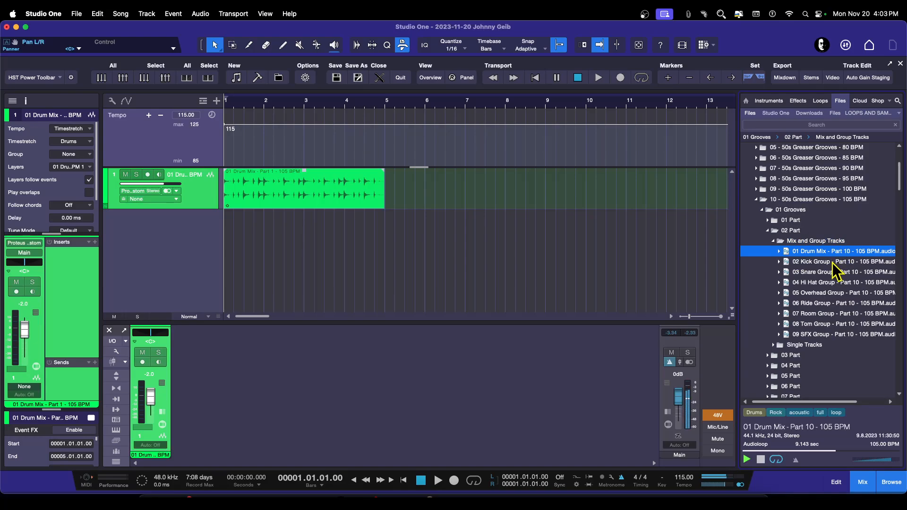
left_click(814, 261)
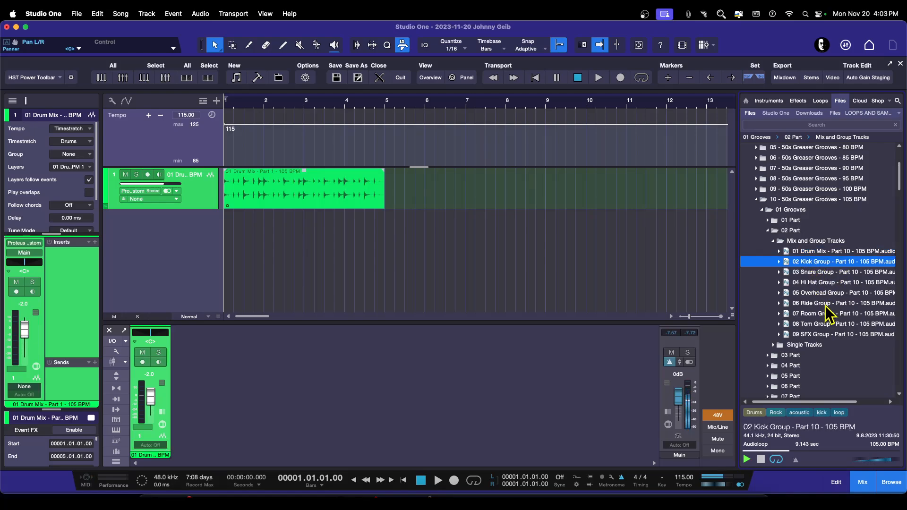
left_click(823, 325)
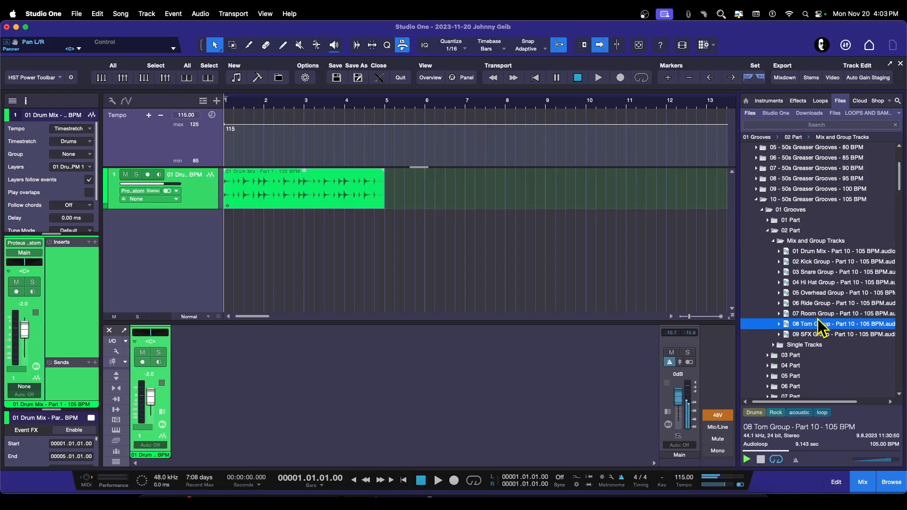
key("Up")
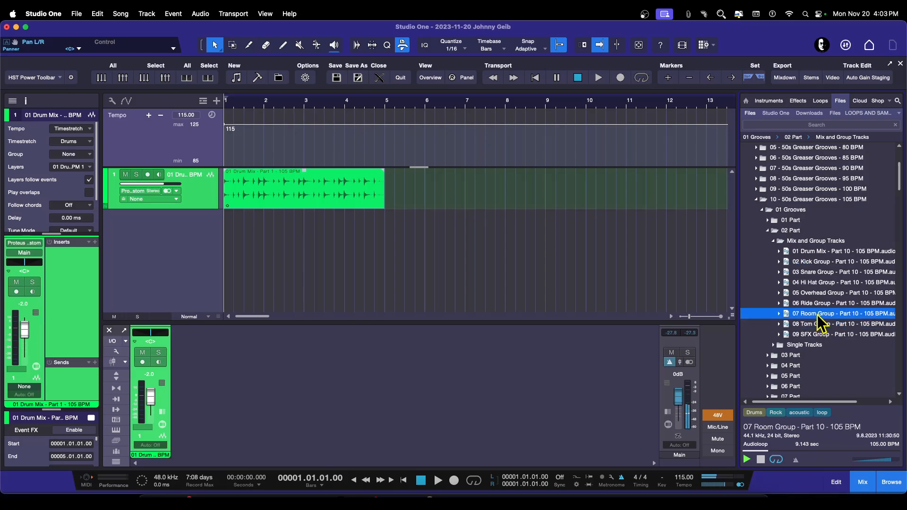
left_click(789, 251)
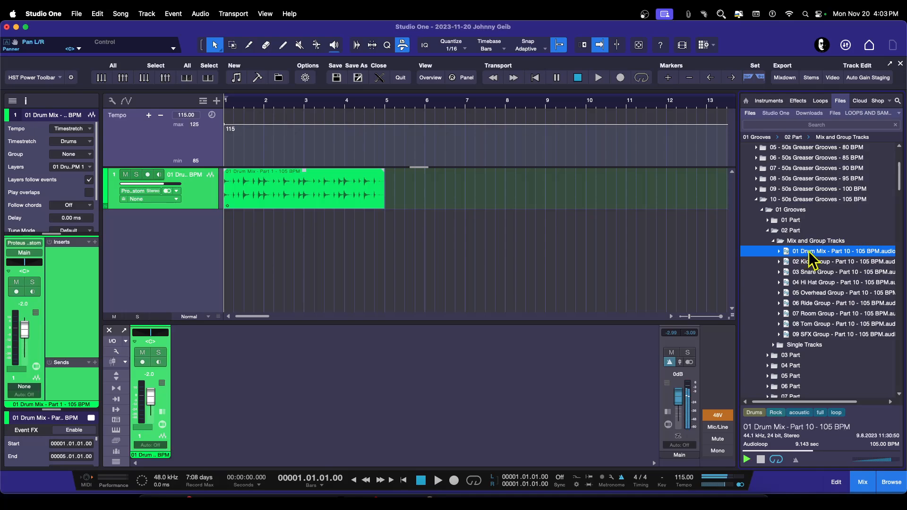
Step: Add the 01 Drum Mix - Part 10 - 105 BPM loop at bar 5 and play it
left_click_drag(810, 253, 405, 186)
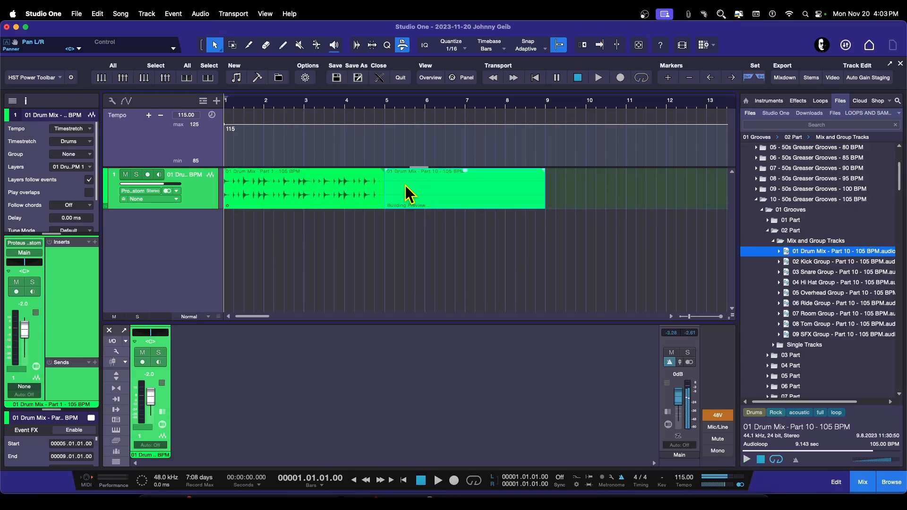
left_click(357, 104)
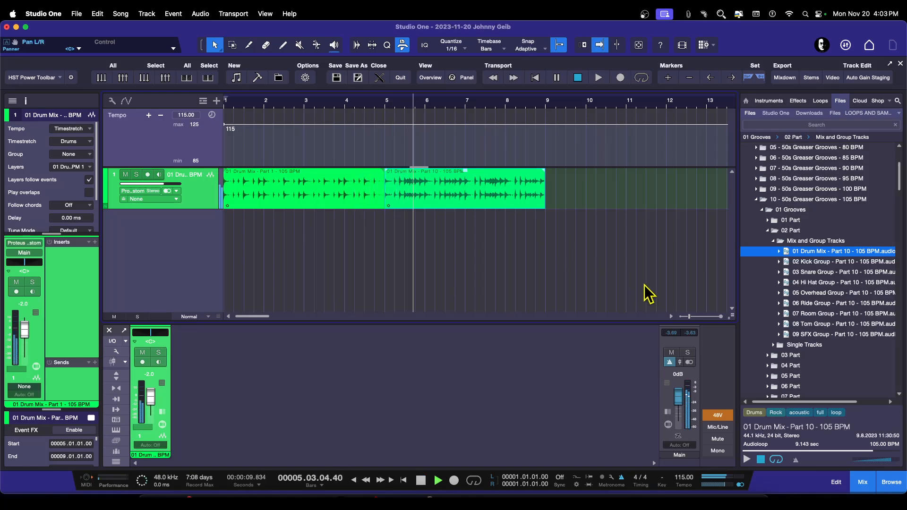
key("space")
Step: Open the 02 Fills, 01 Part Mix and Group Tracks folder and preview the 01 Drum Mix fill
left_click(768, 232)
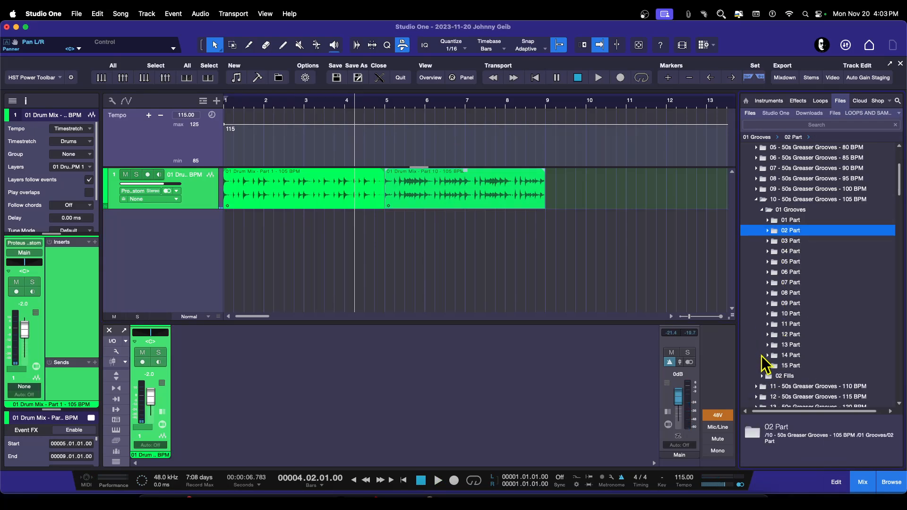
left_click(763, 376)
scroll(831, 336, "down", 7)
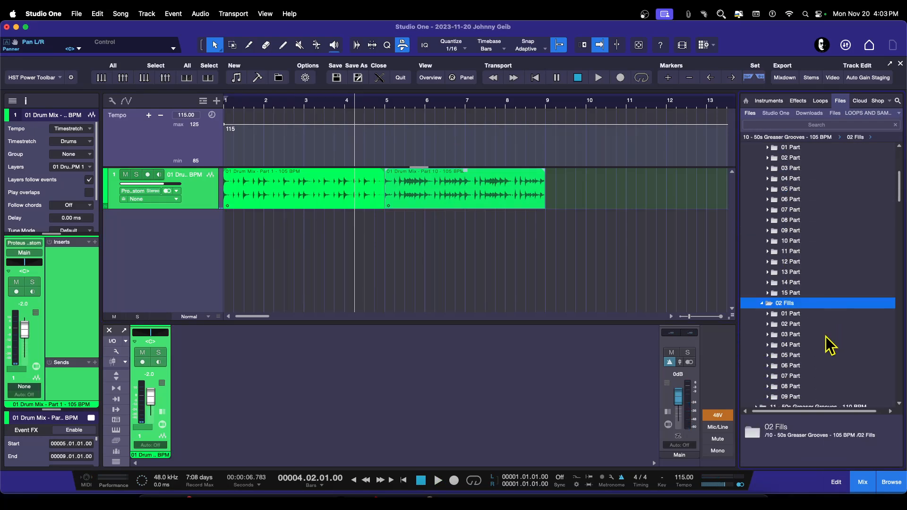
left_click(771, 316)
left_click(769, 315)
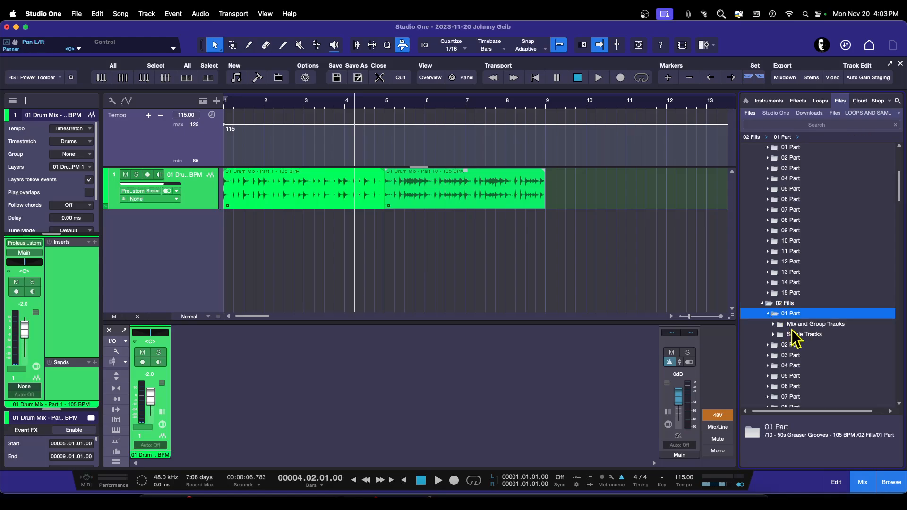
left_click(793, 325)
left_click(808, 335)
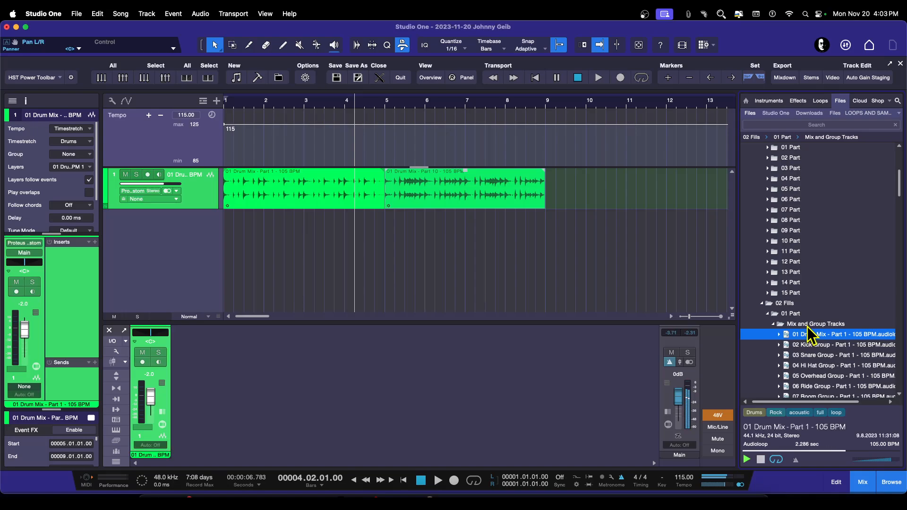
Step: Place the 01 Drum Mix - Part 1 fill at bar 11 and play the song from the start
left_click_drag(797, 337, 643, 204)
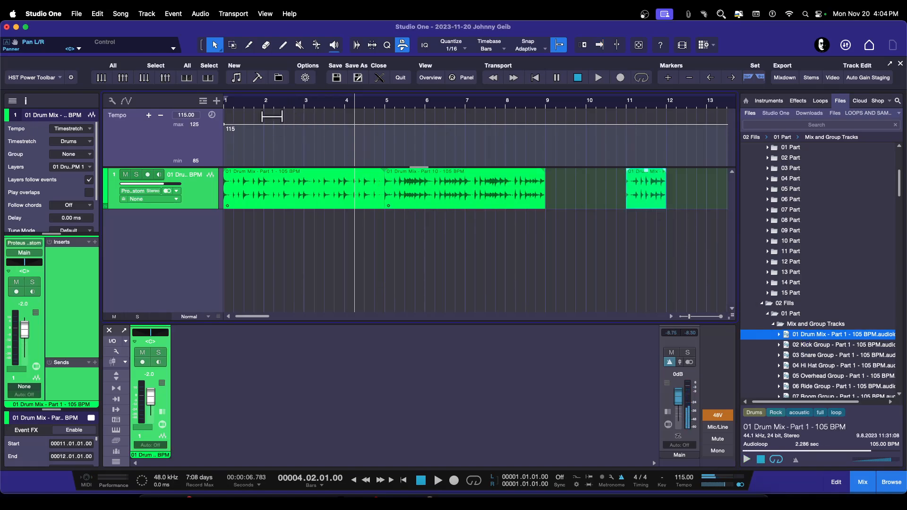
key("comma")
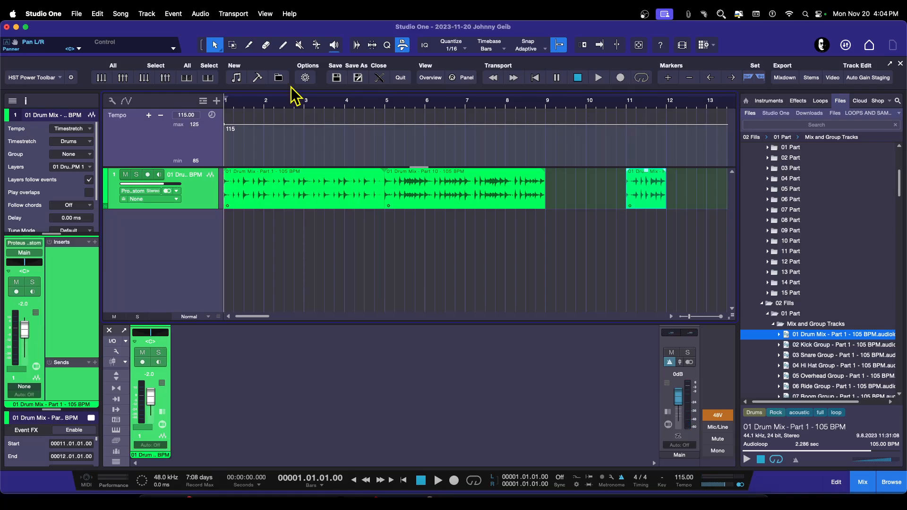
key("space")
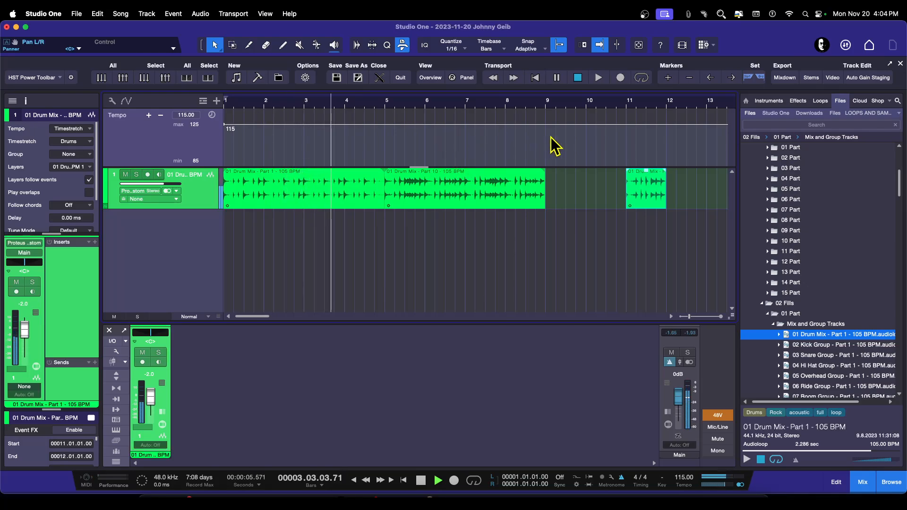
Step: Stop playback and move the 01 Drum Mix - Part 1 fill from bar 11 to bar 4
key("space")
left_click(346, 104)
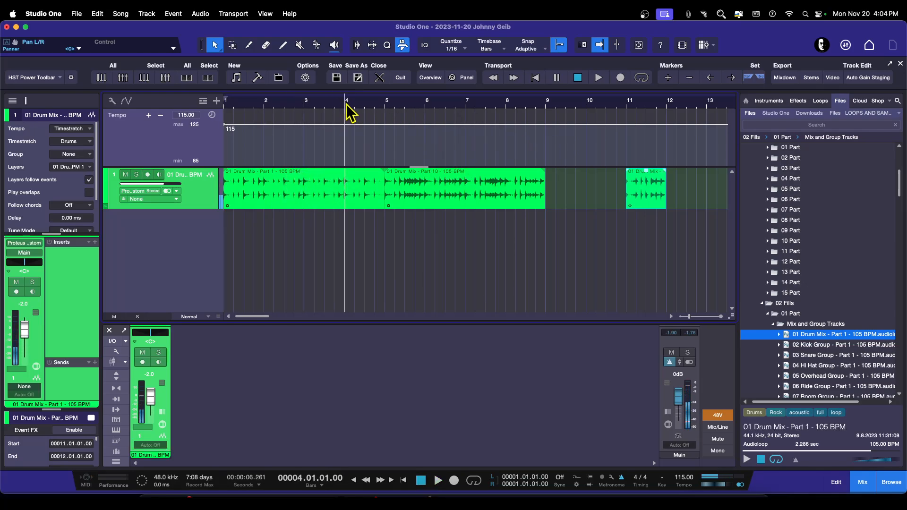
mouse_move(381, 188)
left_mouse_down()
mouse_move(351, 187)
mouse_move(370, 190)
left_mouse_up()
left_click(651, 195)
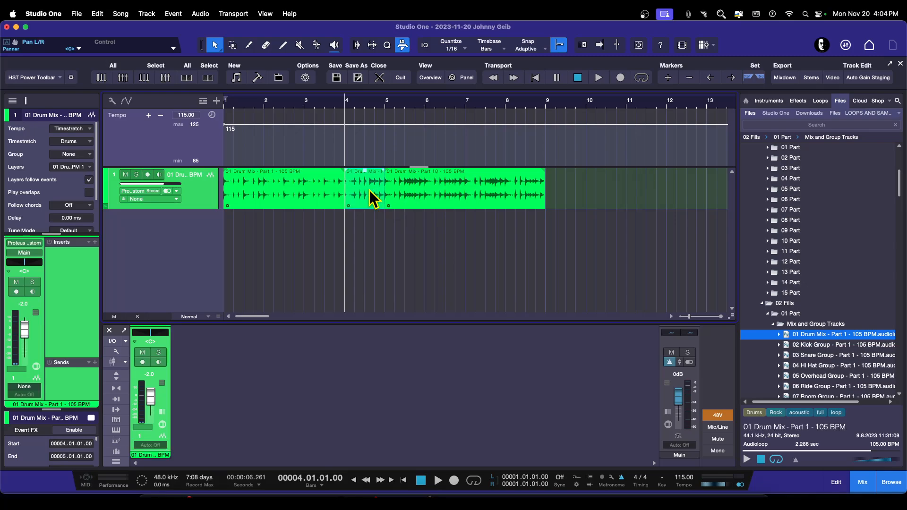
Step: Play the song from just before bar 2 to hear the fill at bar 4
left_click(255, 102)
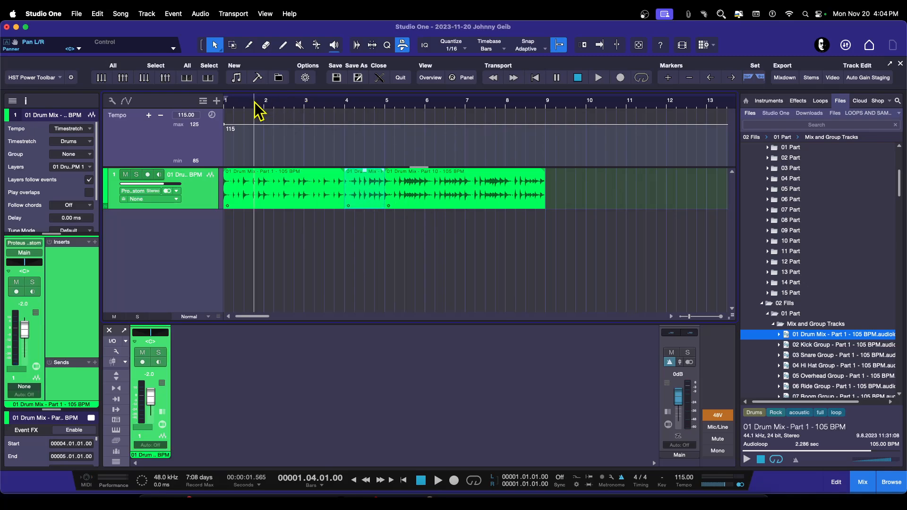
key("space")
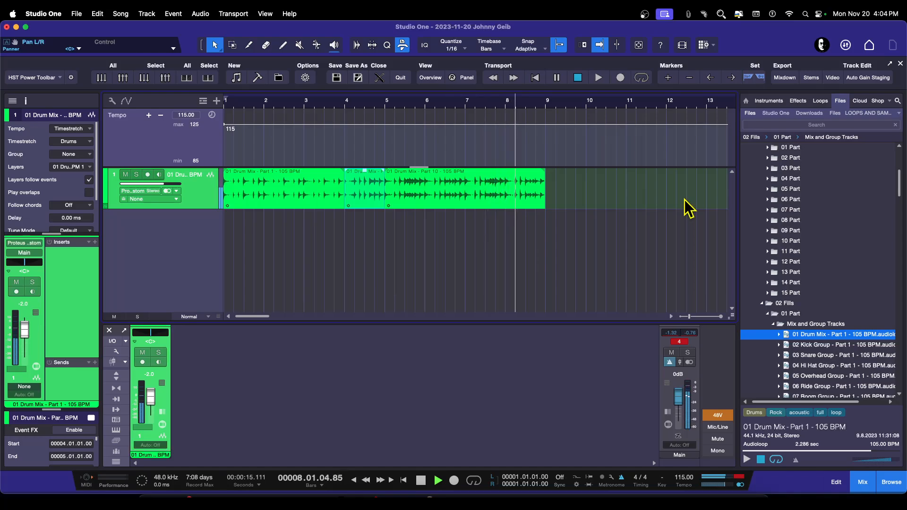
key("space")
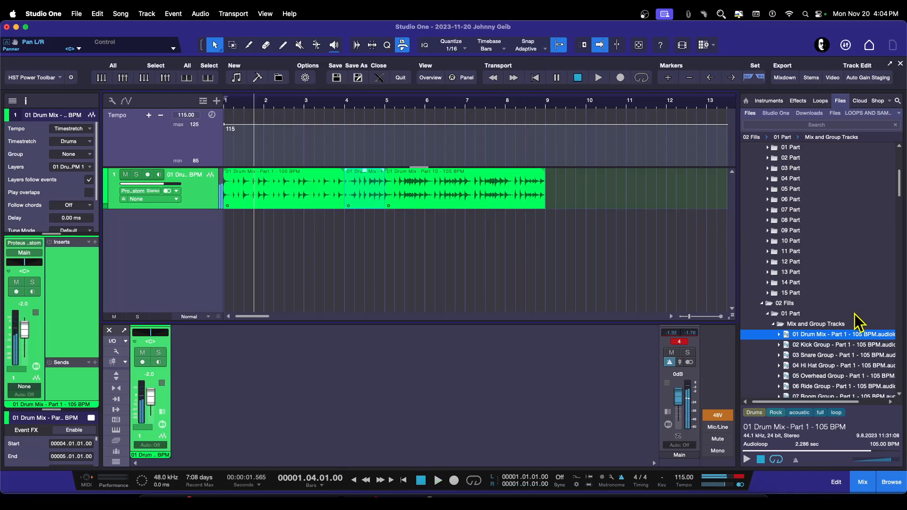
Step: Open the 02 Part and 03 Part fill folders' Mix and Group Tracks and preview their 01 Drum Mix fills
left_click(767, 315)
left_click(767, 324)
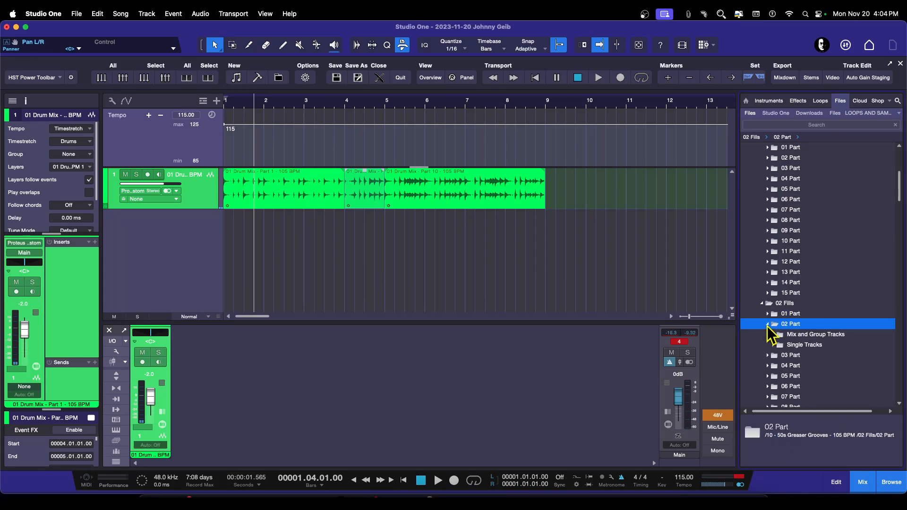
double_click(800, 336)
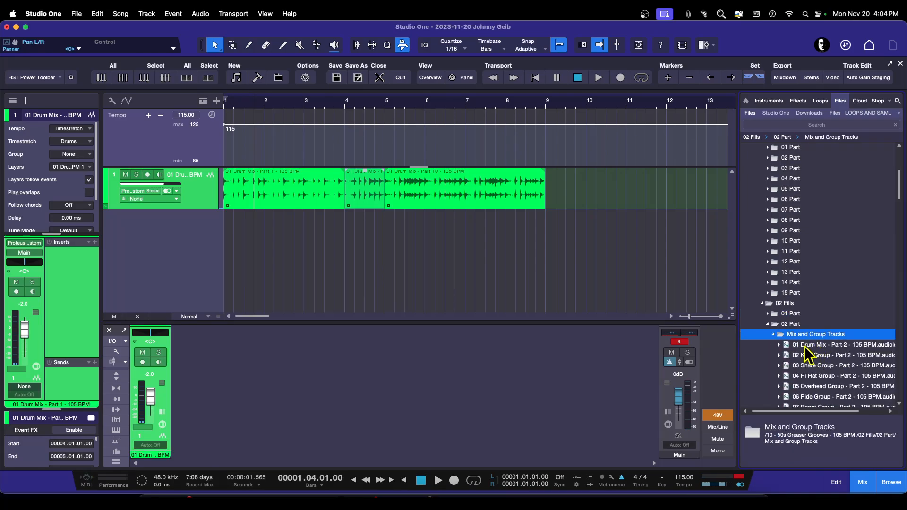
left_click(807, 346)
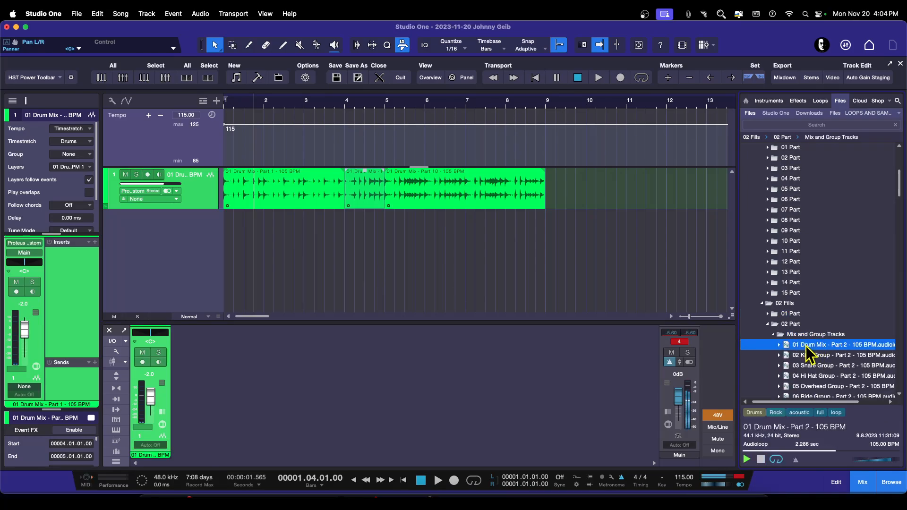
left_click(773, 335)
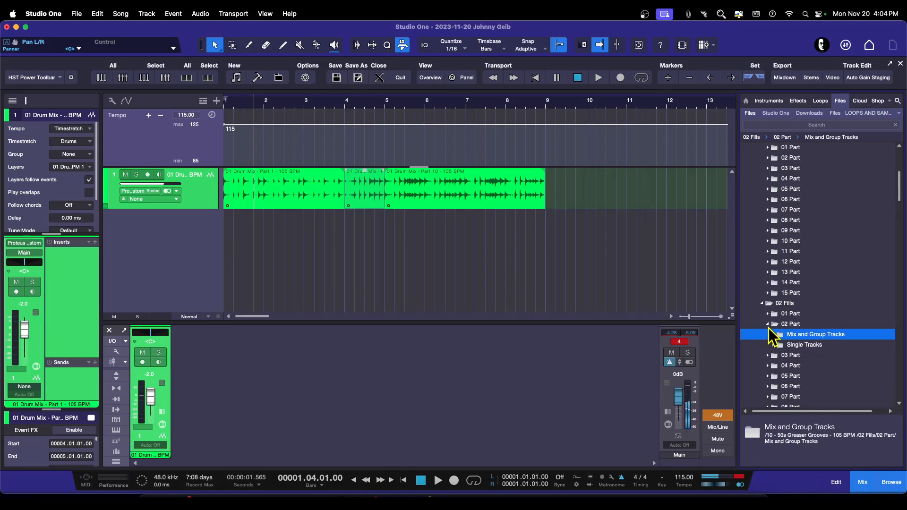
left_click(768, 325)
left_click(769, 334)
left_click(793, 345)
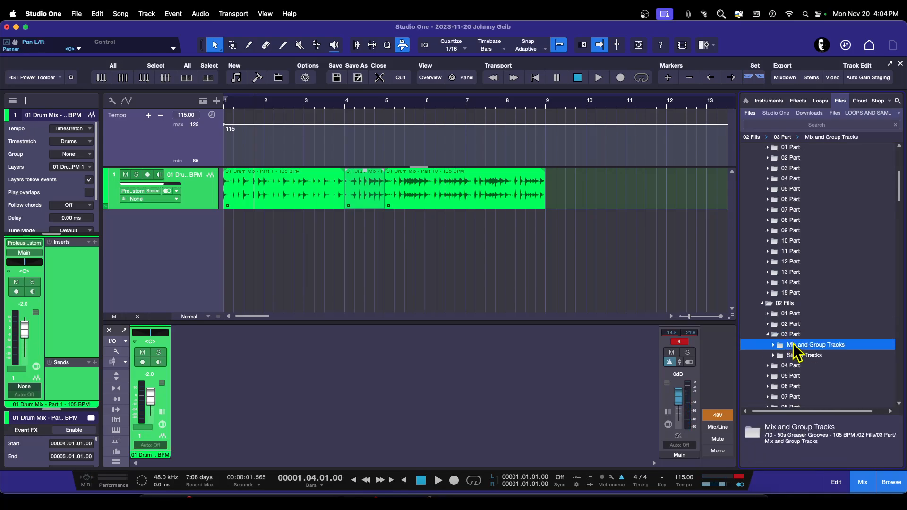
double_click(794, 345)
left_click(806, 357)
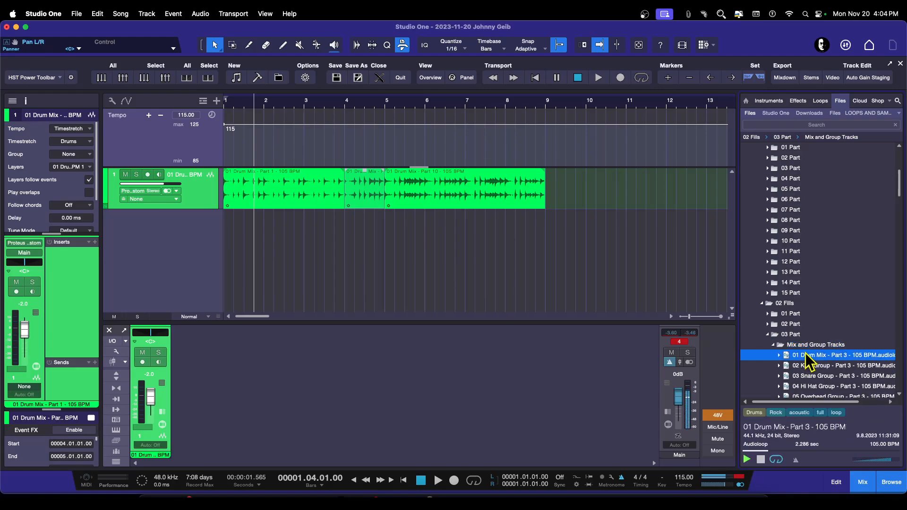
Step: Widen the browser and place the 01 Drum Mix - Part 3 - 105 BPM fill at bar 10
left_click_drag(740, 258, 695, 255)
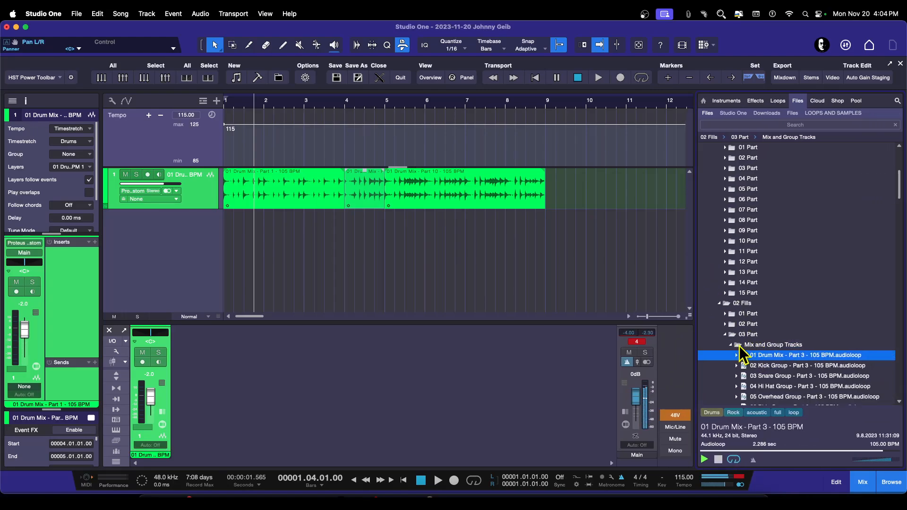
left_click_drag(774, 361, 618, 197)
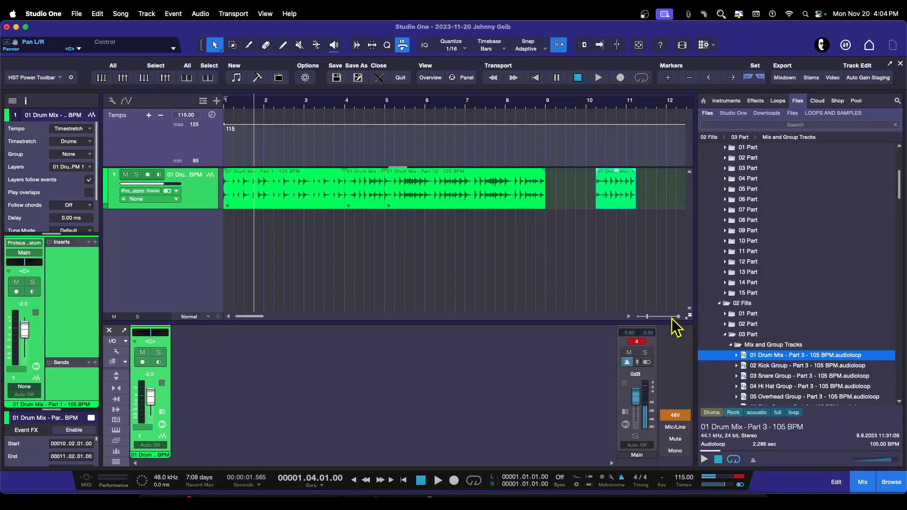
Step: Delete the Part 1 fill at bar 4, move the Part 3 fill into its place, and play it back
right_click(371, 193)
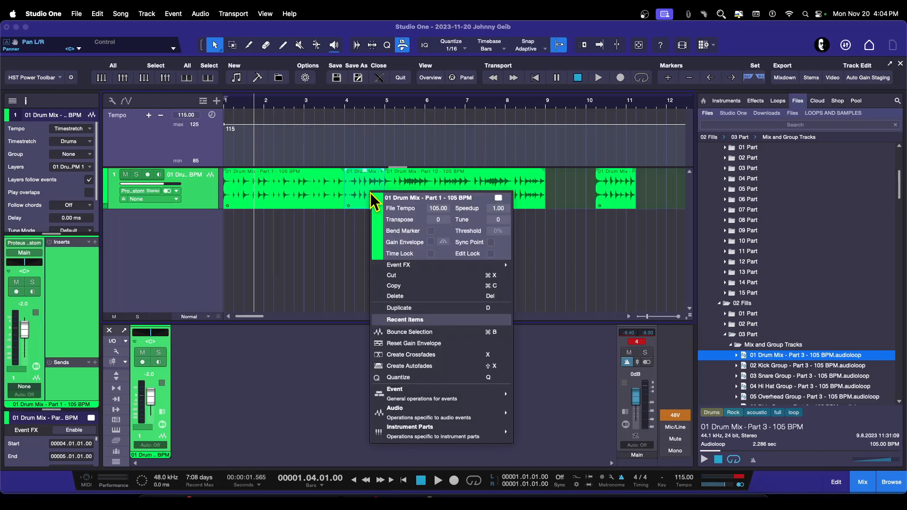
left_click(399, 297)
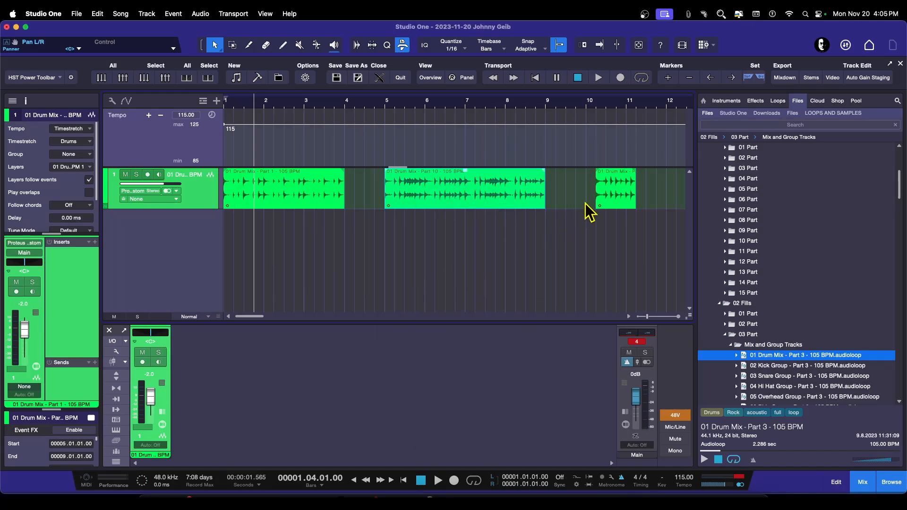
left_click_drag(615, 194, 370, 178)
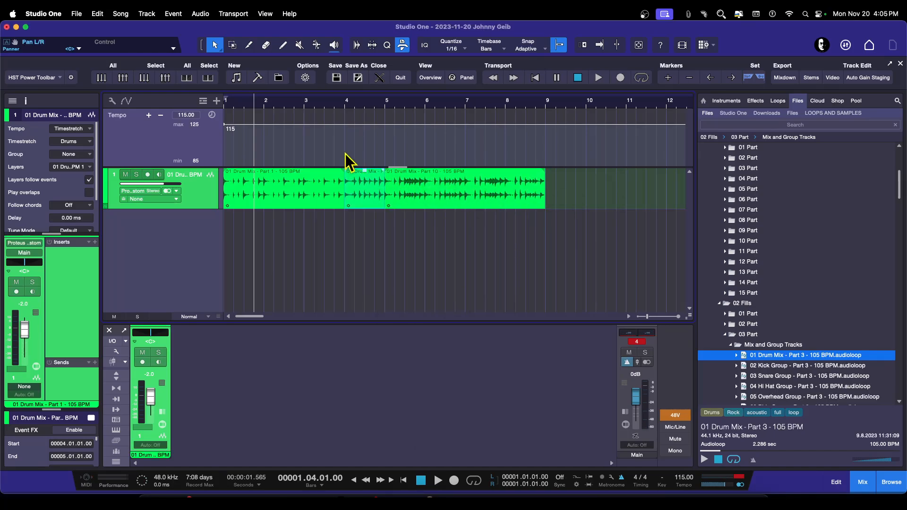
key("space")
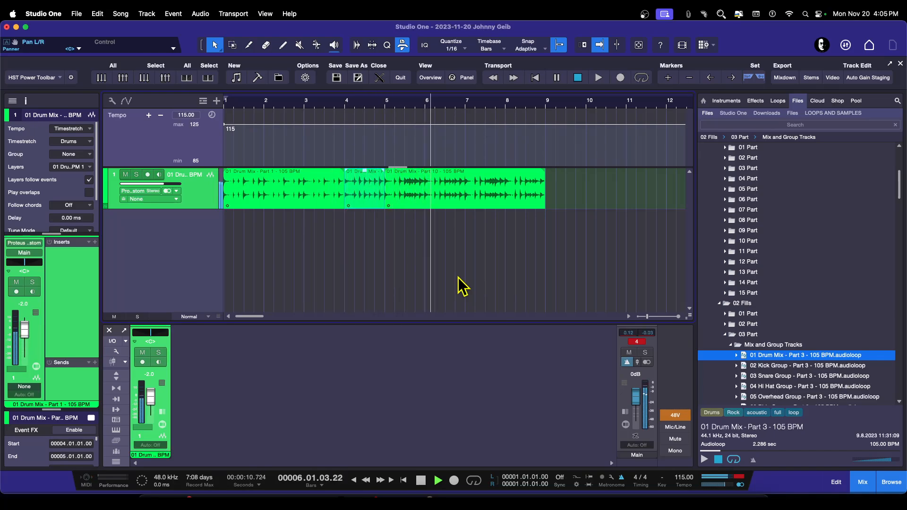
key("space")
Step: Delete the 01 Drum Mix - Part 10 groove spanning bars 5 to 9
left_click(463, 188)
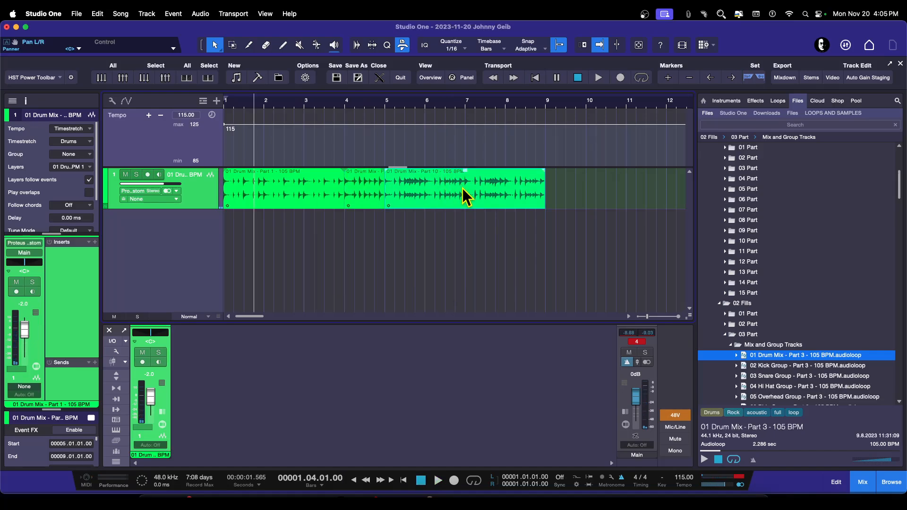
key("Delete")
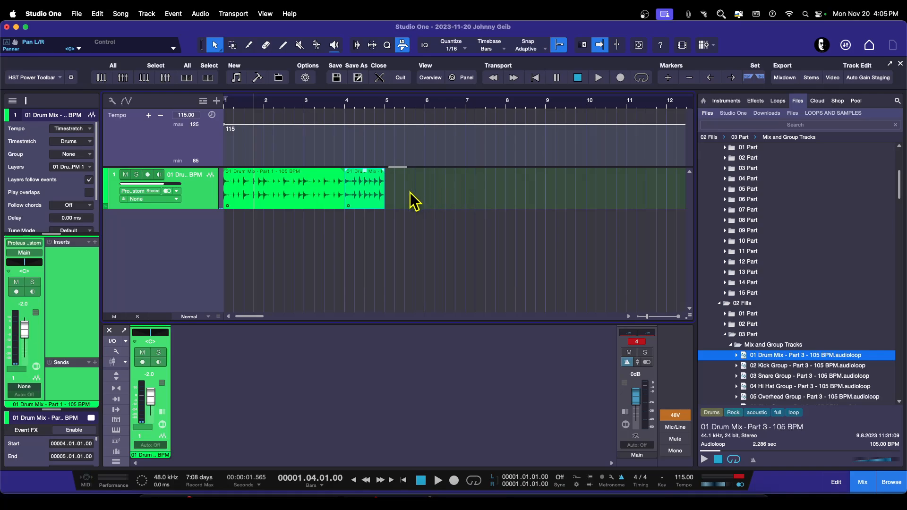
Step: Browse the 105 BPM grooves and preview the 01 Drum Mix loop in the 07 Part Mix and Group Tracks folder
left_click(726, 333)
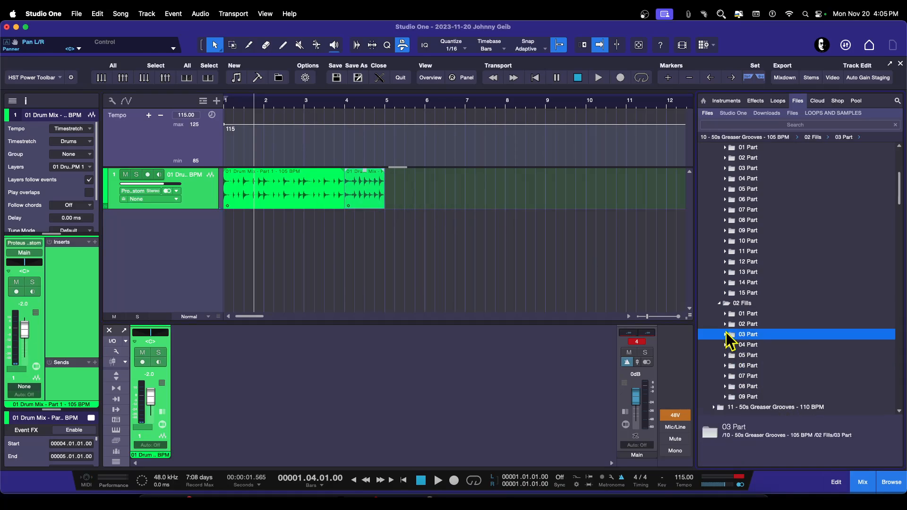
left_click(721, 304)
scroll(786, 234, "up", 4)
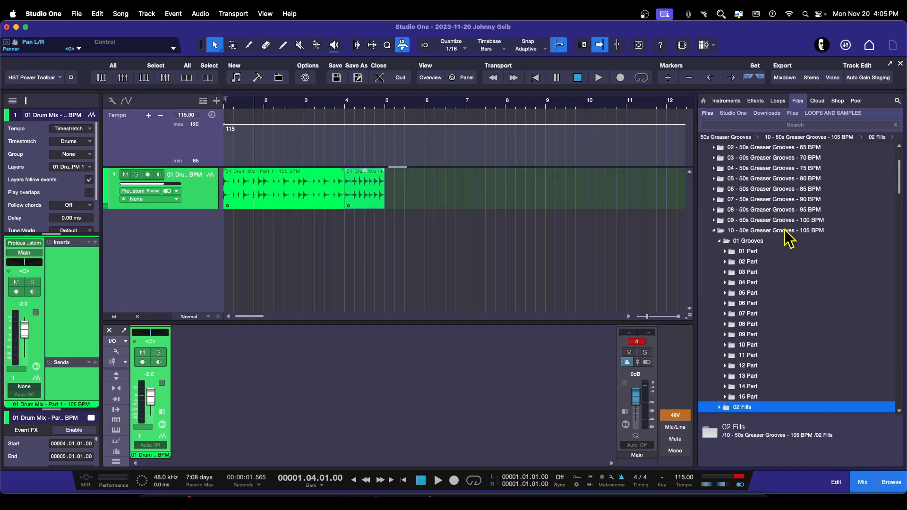
scroll(758, 259, "up", 3)
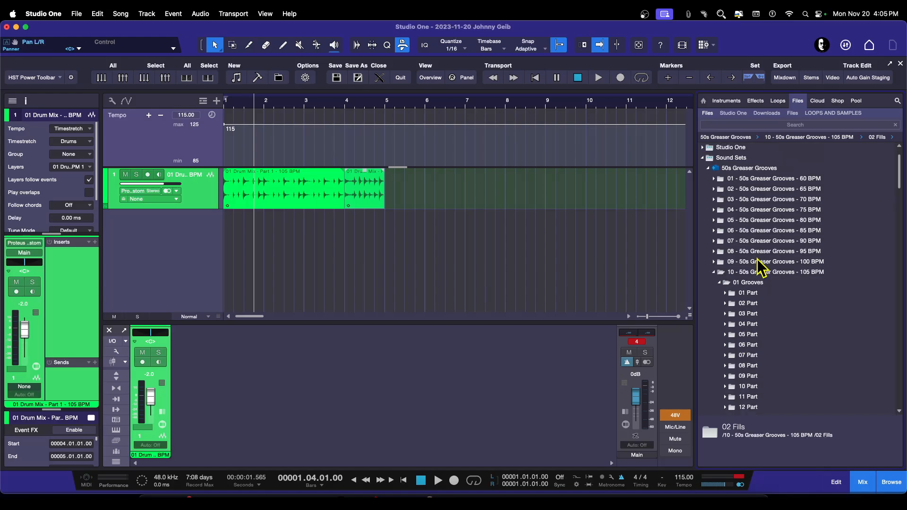
scroll(758, 259, "down", 3)
scroll(759, 267, "down", 1)
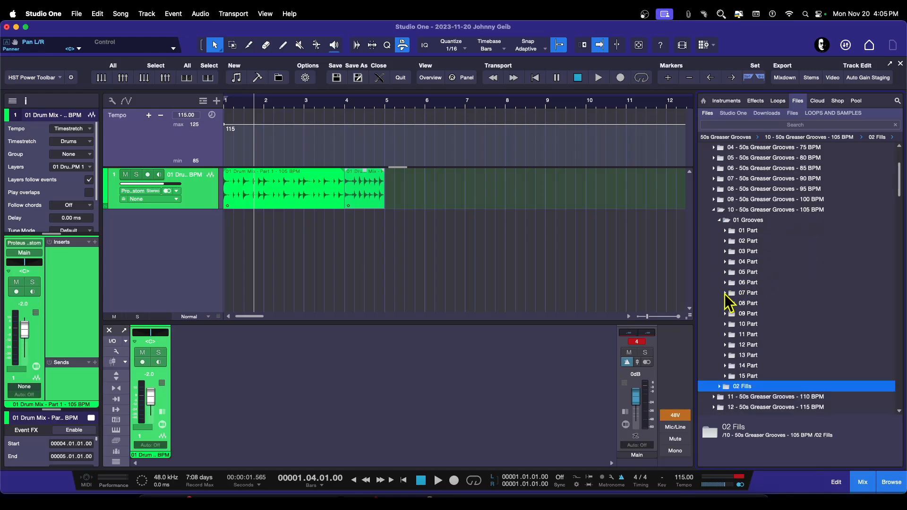
left_click(725, 293)
double_click(746, 305)
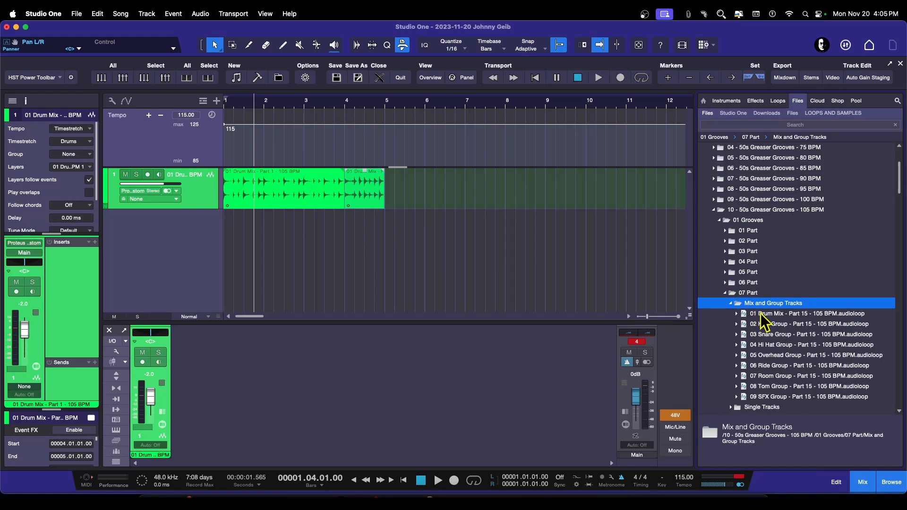
left_click(765, 315)
left_click(732, 303)
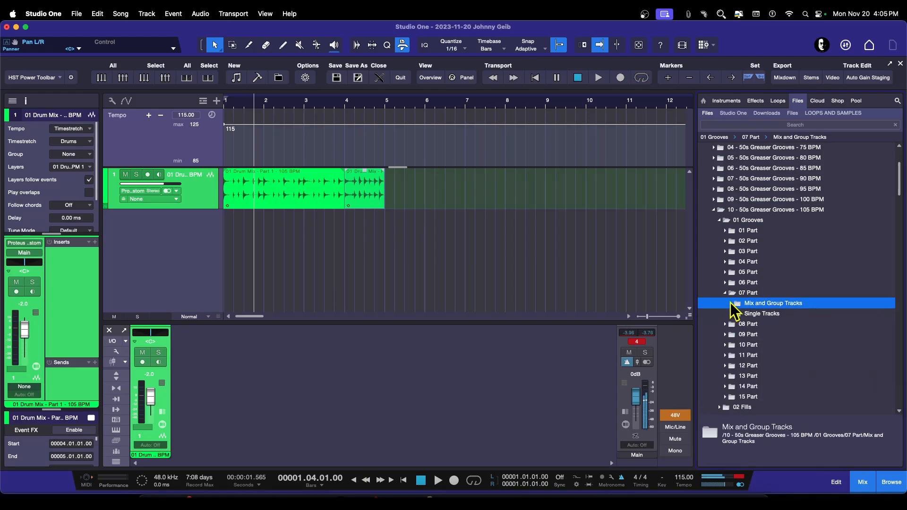
left_click(726, 294)
Step: Open the 17 - 50s Greaser Grooves - 140 BPM grooves, 01 Part Mix and Group Tracks, and preview its 01 Drum Mix loop
left_click(719, 223)
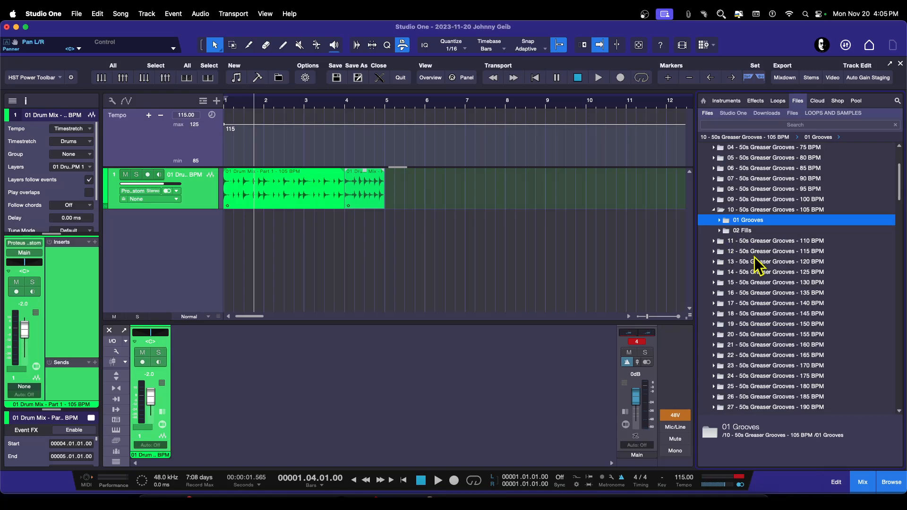
left_click(714, 210)
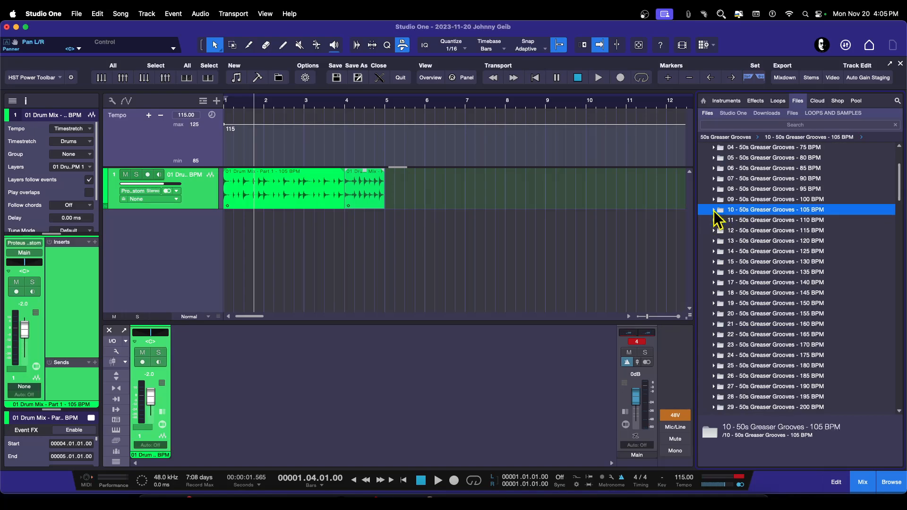
left_click(714, 283)
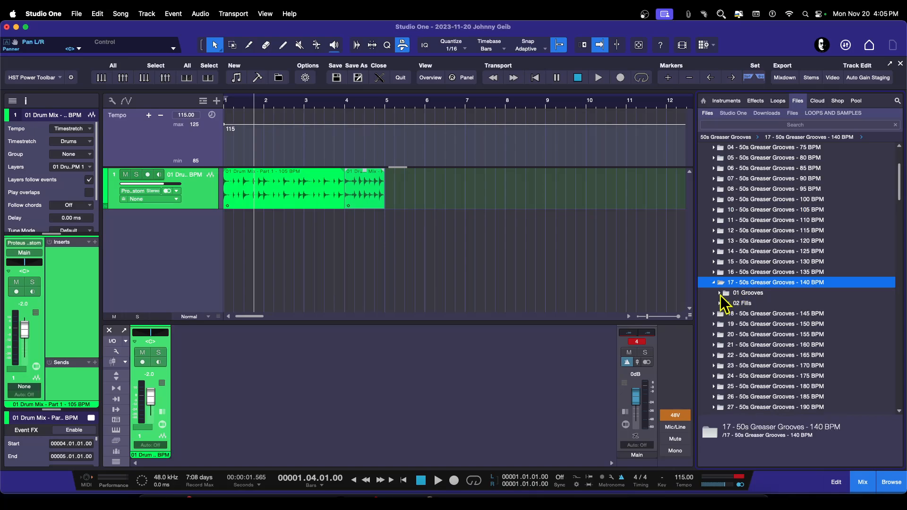
left_click(719, 293)
left_click(751, 306)
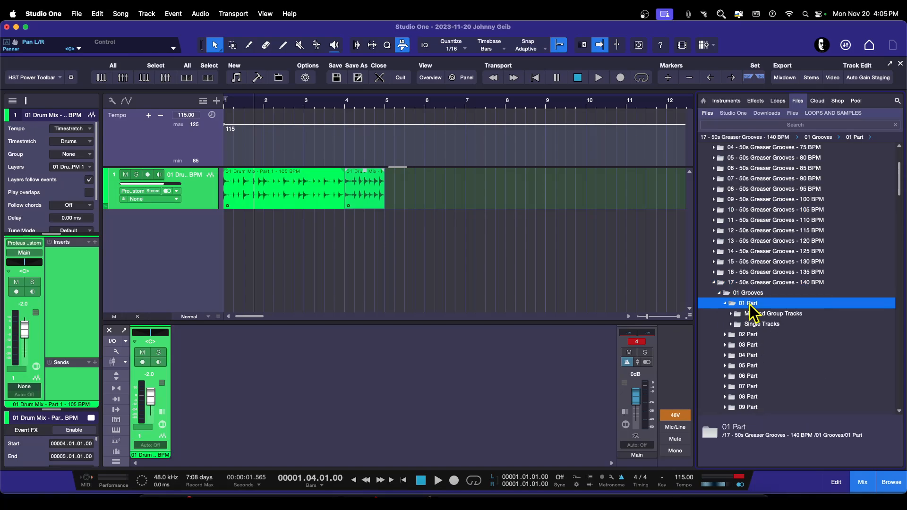
left_click(751, 306)
left_click(756, 306)
left_click(770, 315)
left_click(771, 316)
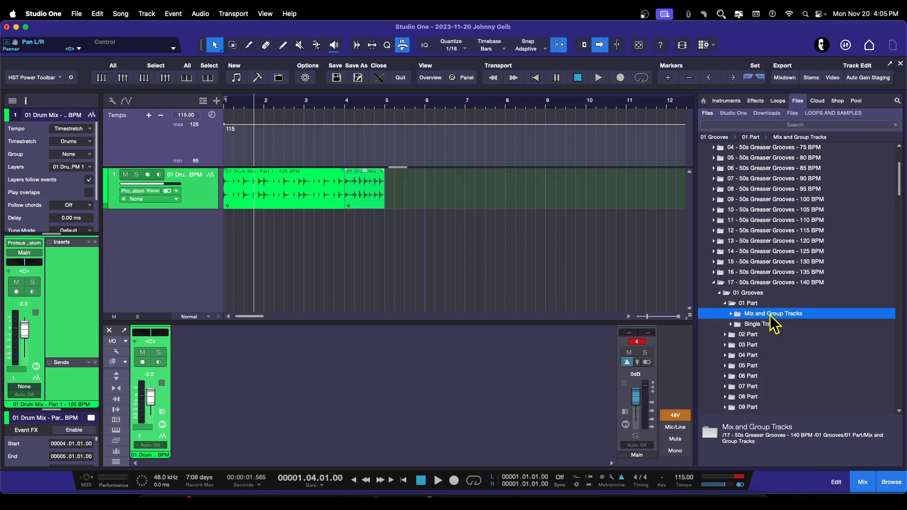
left_click(770, 316)
left_click(773, 325)
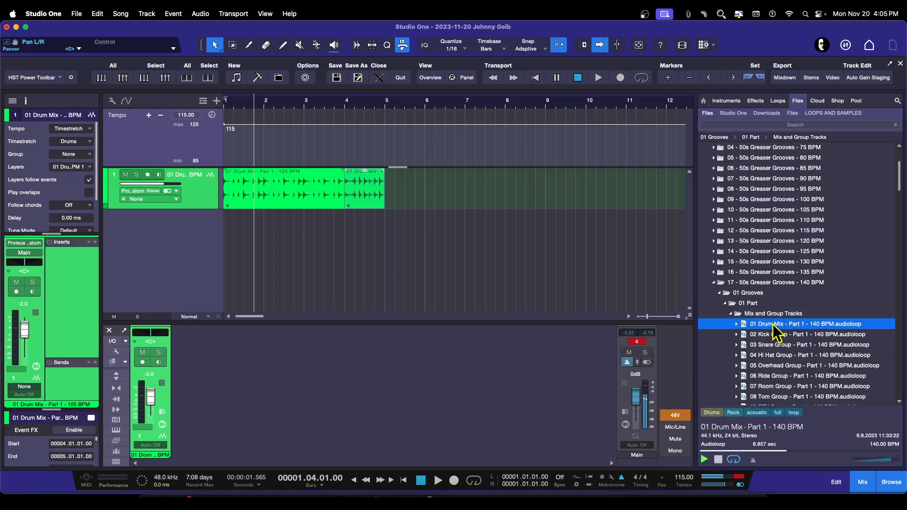
Step: Add the 01 Drum Mix - Part 1 - 140 BPM loop at bar 5 and play the song
left_click(731, 314)
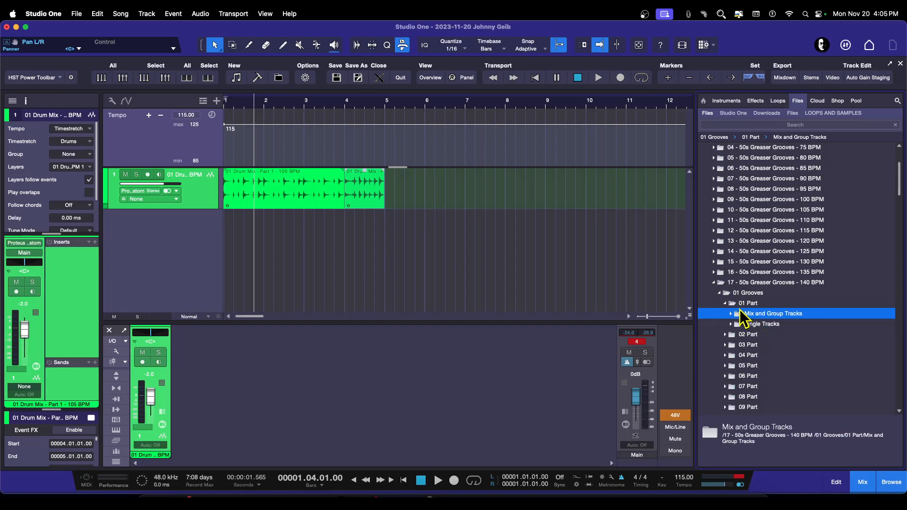
left_click(732, 316)
left_click_drag(763, 325, 407, 178)
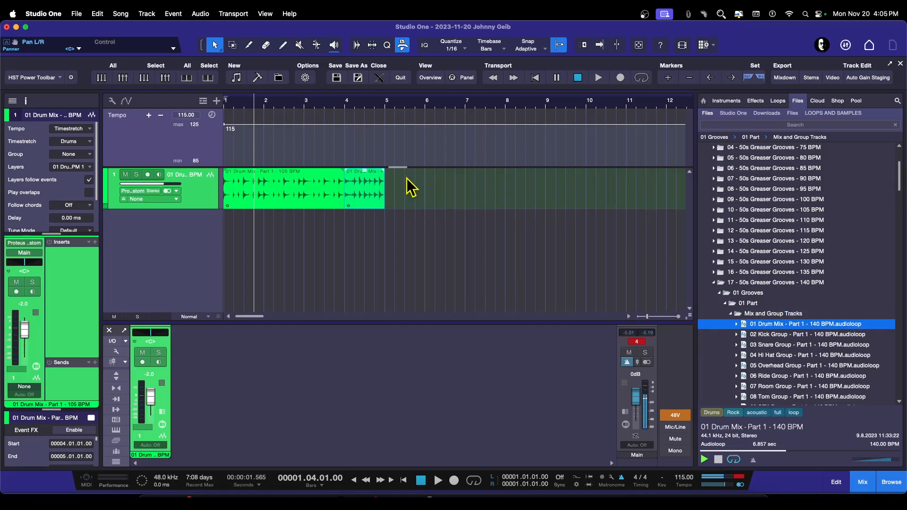
key("space")
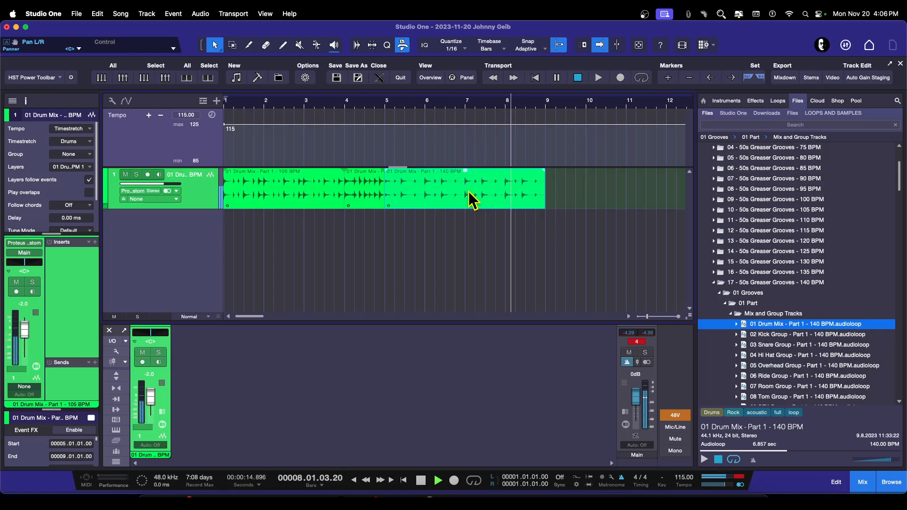
key("space")
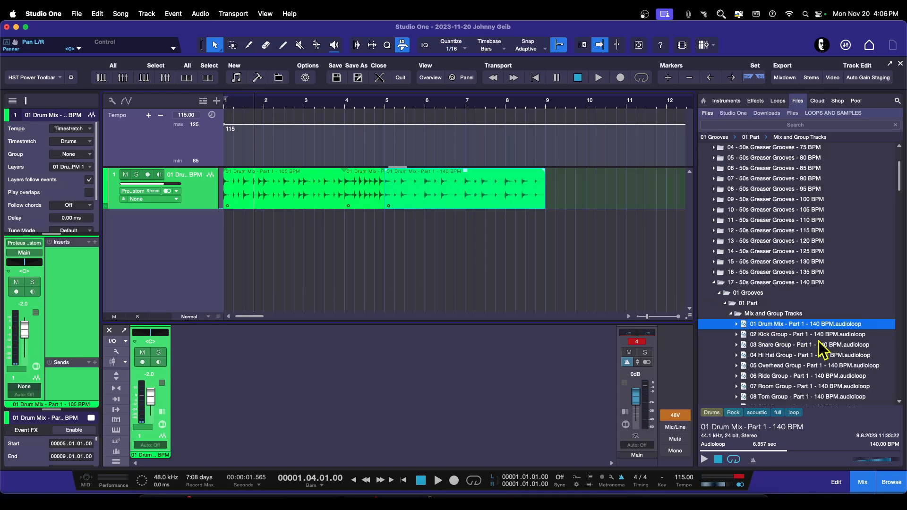
Step: Browse the 50s Greaser Grooves tempo folders, opening and closing the 175 BPM and 195 BPM folders
left_click(714, 283)
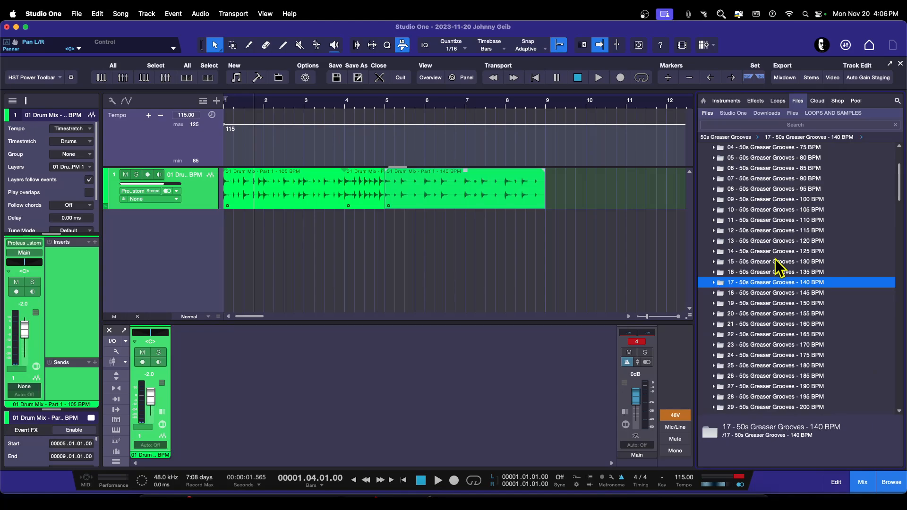
scroll(775, 259, "up", 3)
scroll(776, 259, "down", 7)
scroll(775, 259, "down", 2)
scroll(775, 259, "up", 5)
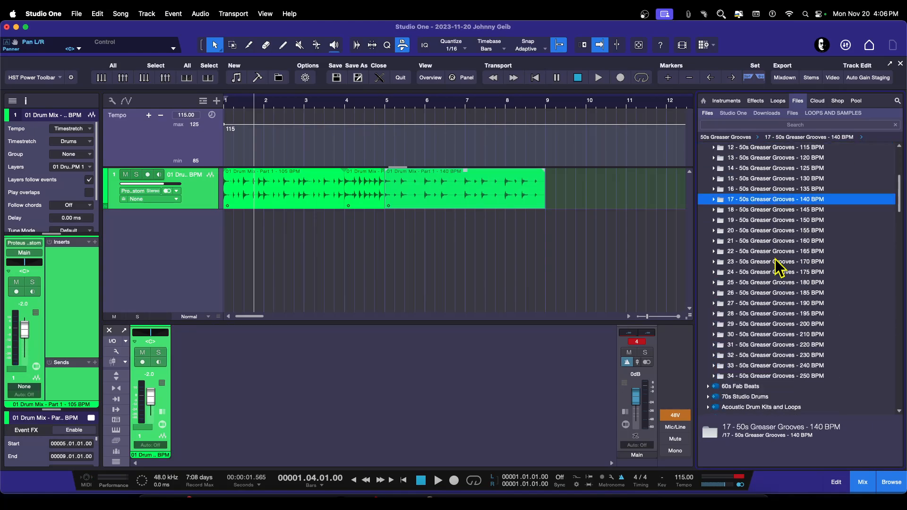
scroll(776, 259, "down", 1)
scroll(775, 259, "up", 3)
scroll(776, 259, "up", 5)
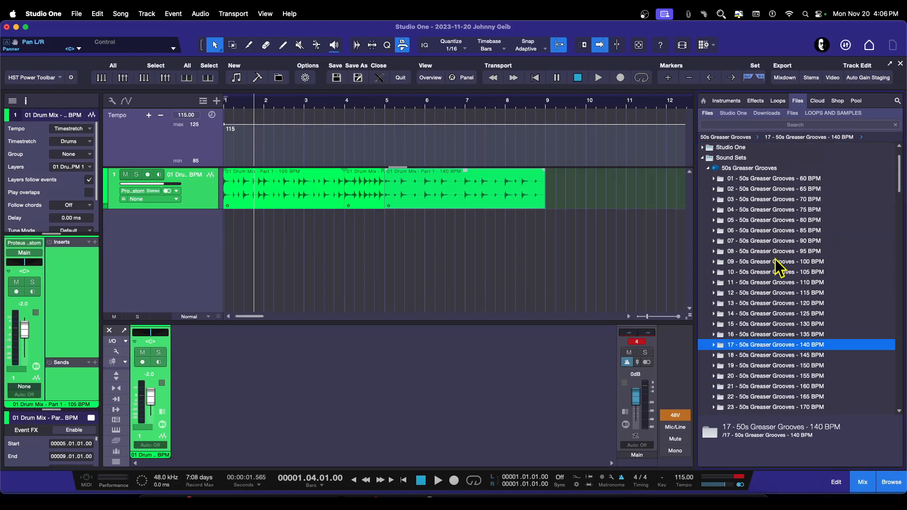
scroll(776, 259, "down", 6)
scroll(782, 267, "down", 1)
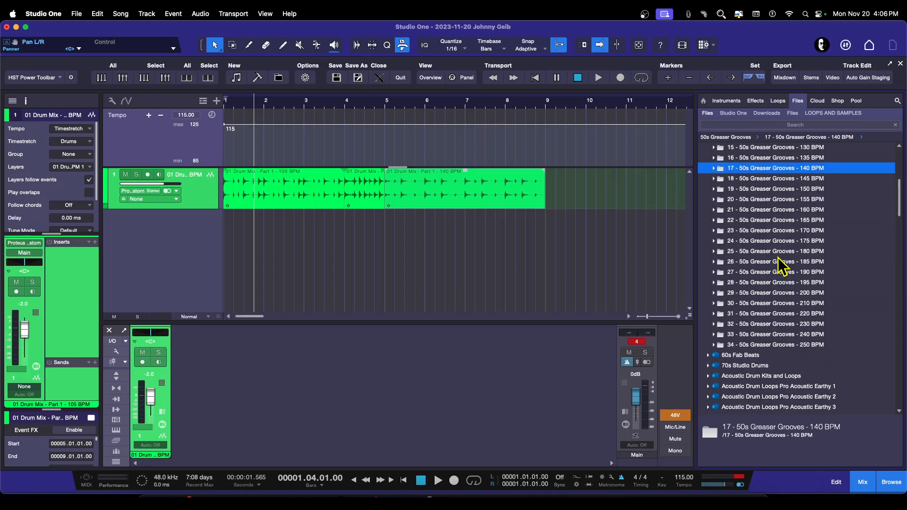
left_click(714, 241)
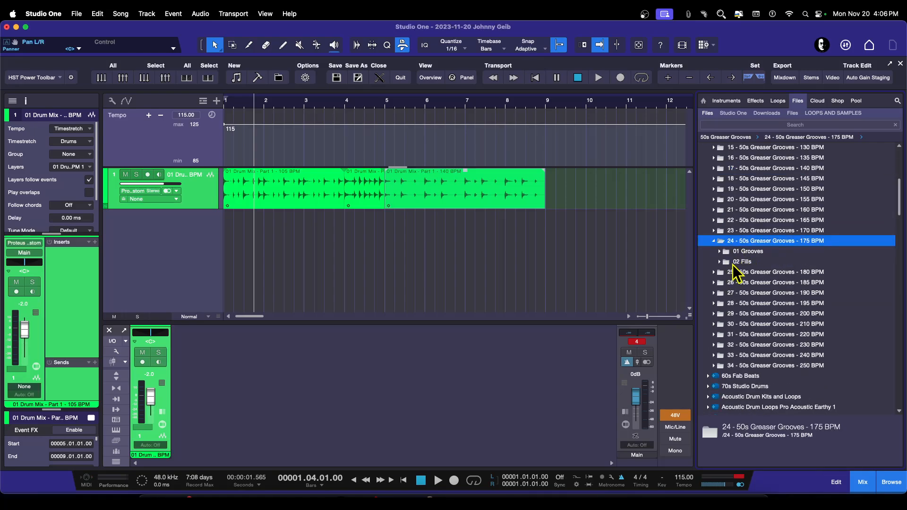
left_click(714, 241)
left_click(714, 283)
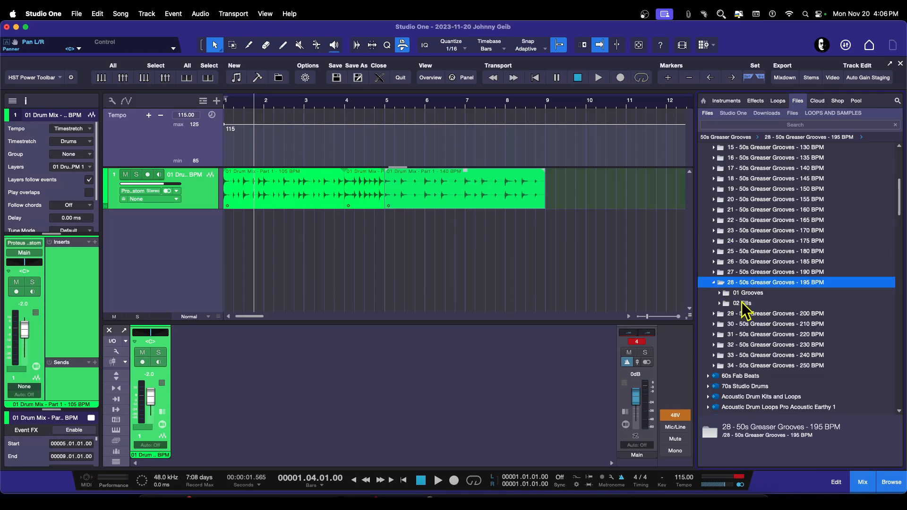
left_click(715, 283)
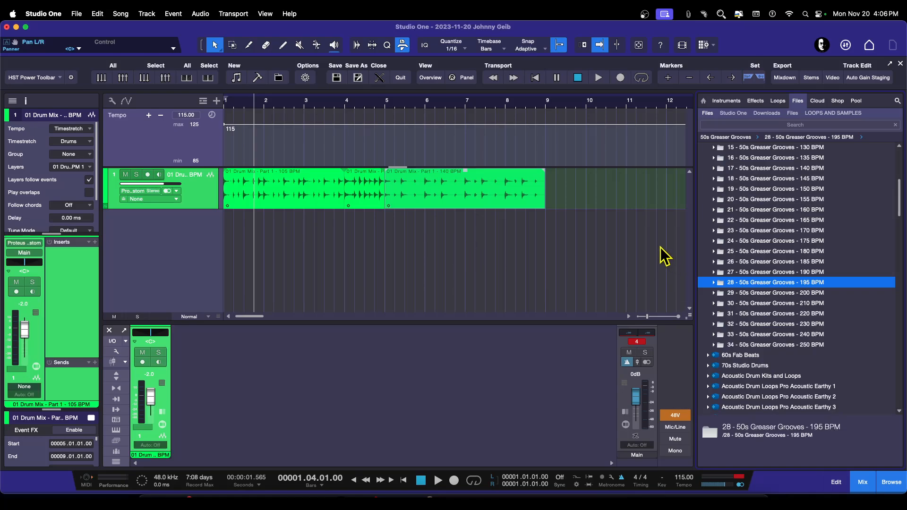
Step: Remove the existing drum track from the song
right_click(210, 201)
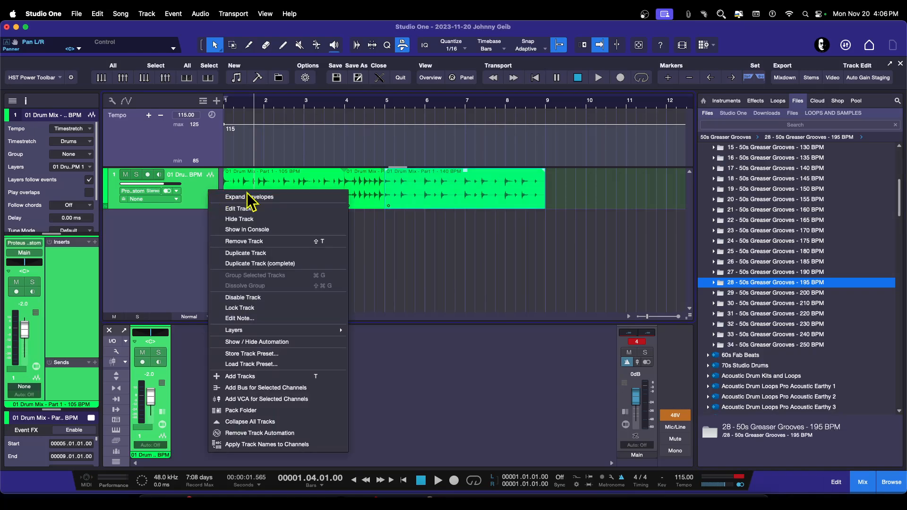
left_click(245, 245)
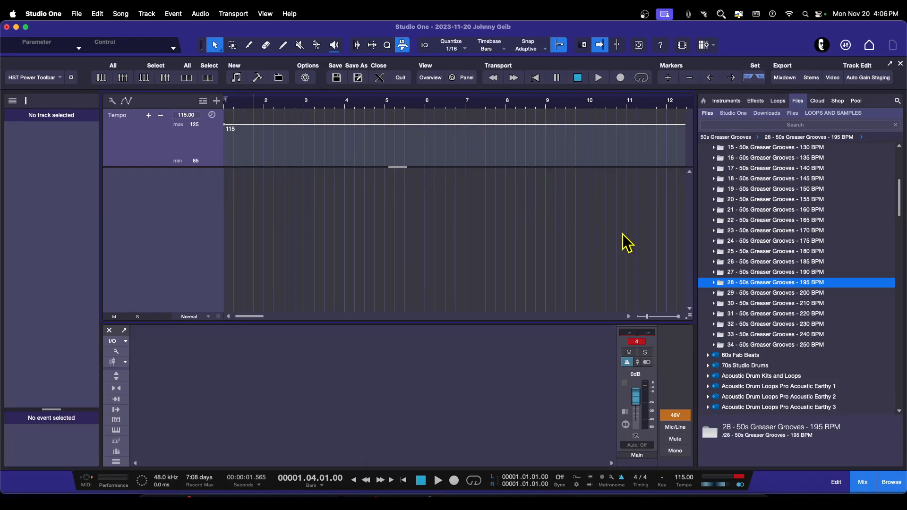
Step: Open 12 - 50s Greaser Grooves - 115 BPM, 01 Grooves, 15 Part, Mix and Group Tracks, and preview its 01 Drum Mix - Part 9 loop
scroll(756, 282, "up", 5)
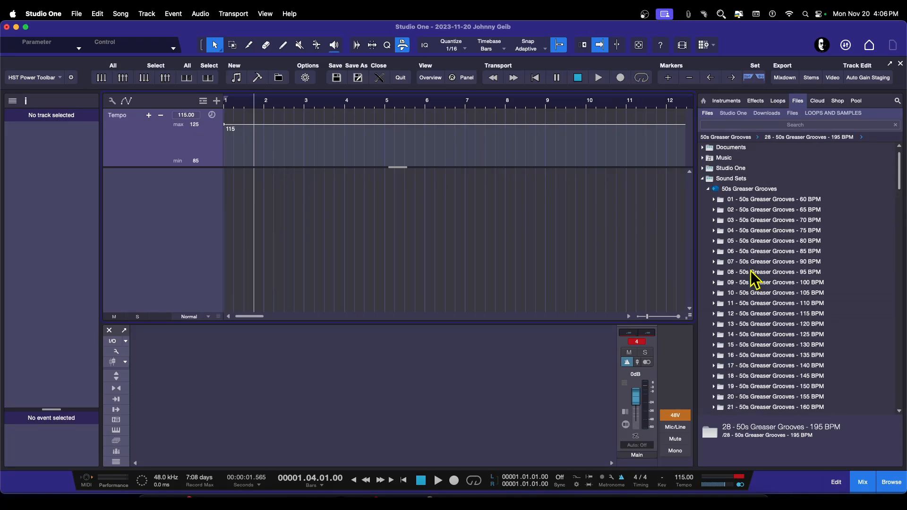
left_click(704, 189)
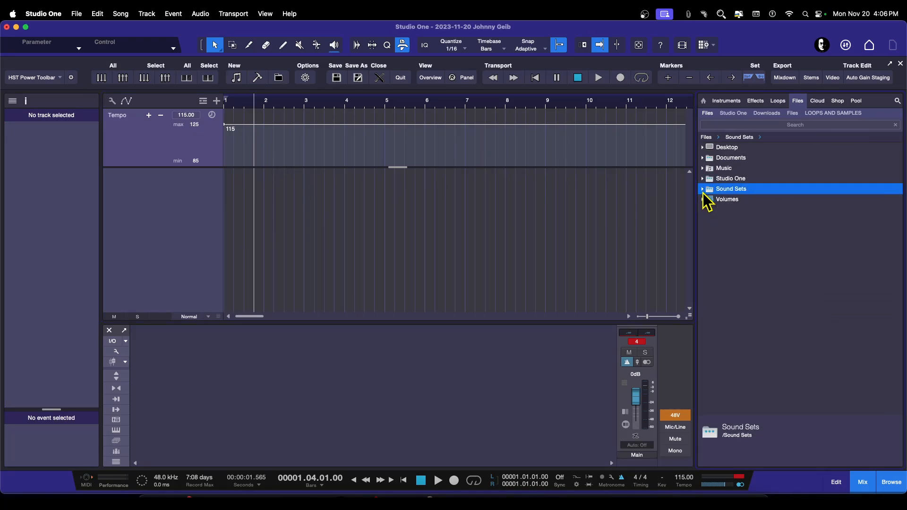
left_click(703, 189)
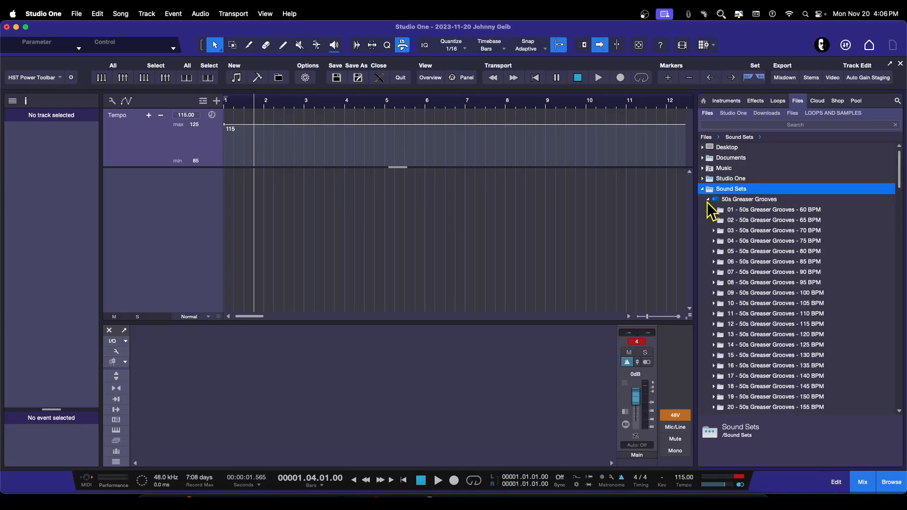
left_click(708, 201)
left_click(708, 199)
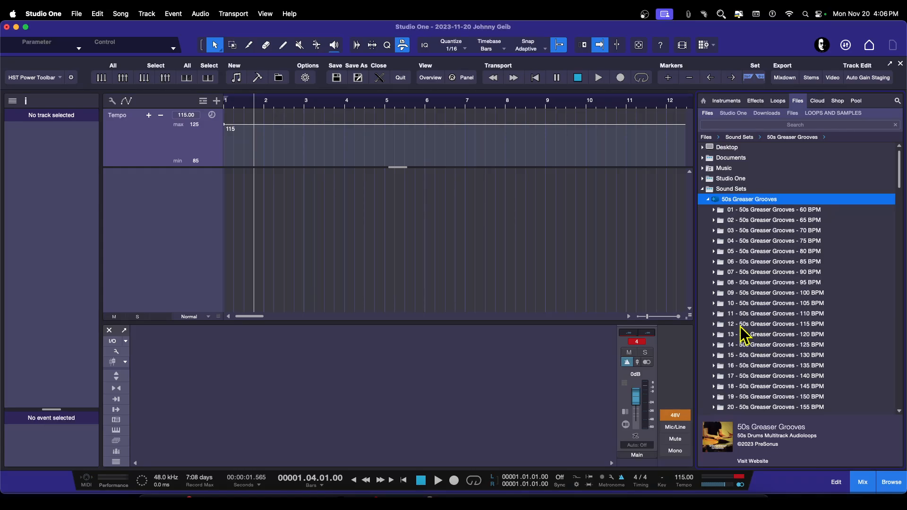
left_click(714, 324)
scroll(775, 306, "down", 2)
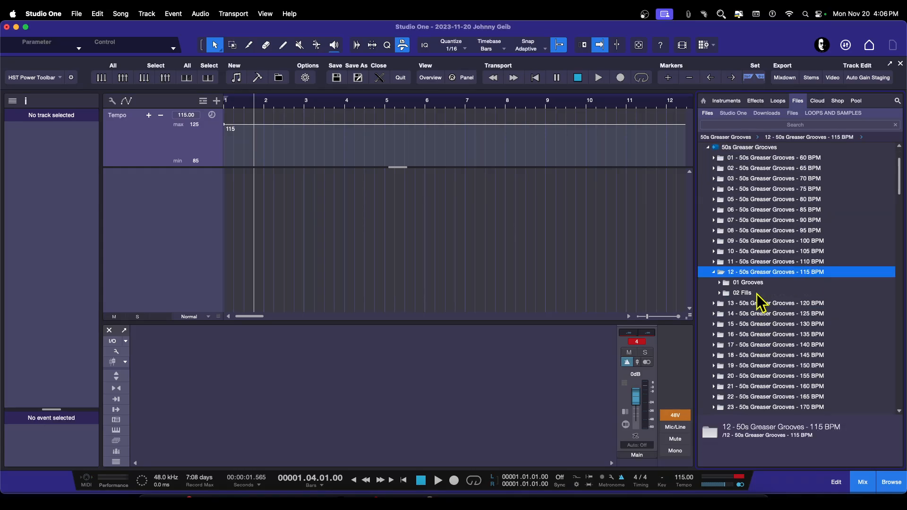
left_click(723, 283)
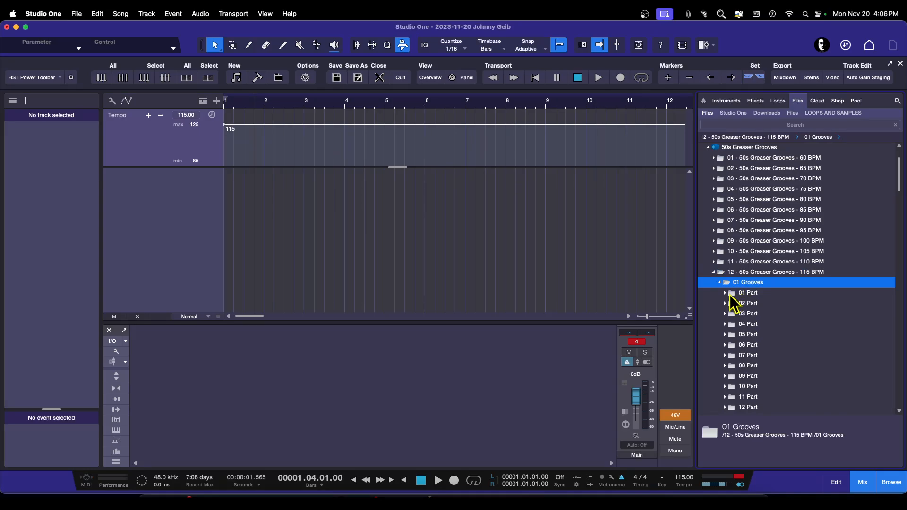
left_click(725, 293)
left_click(788, 306)
left_click(789, 307)
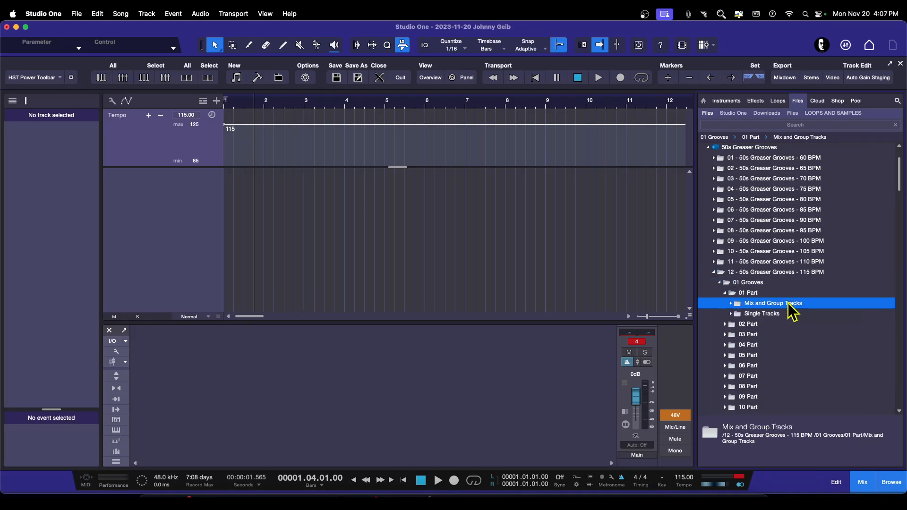
left_click(788, 306)
left_click(786, 314)
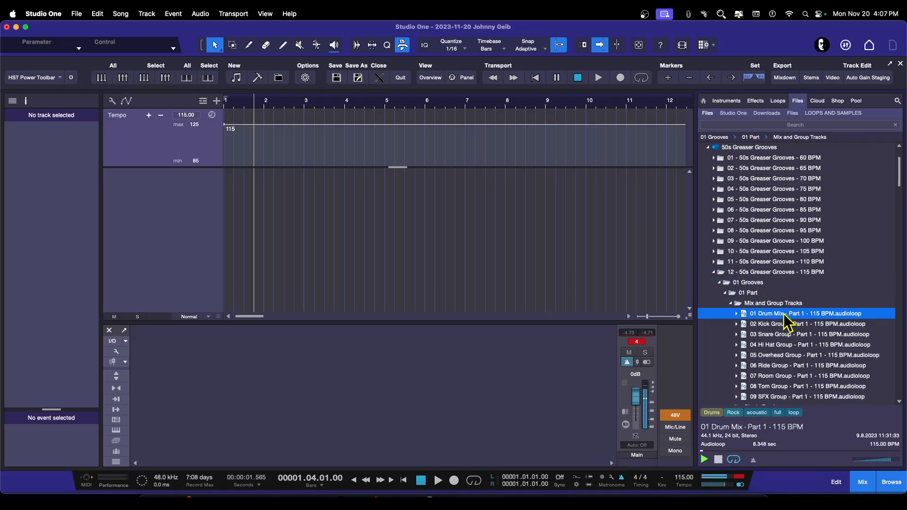
left_click(731, 303)
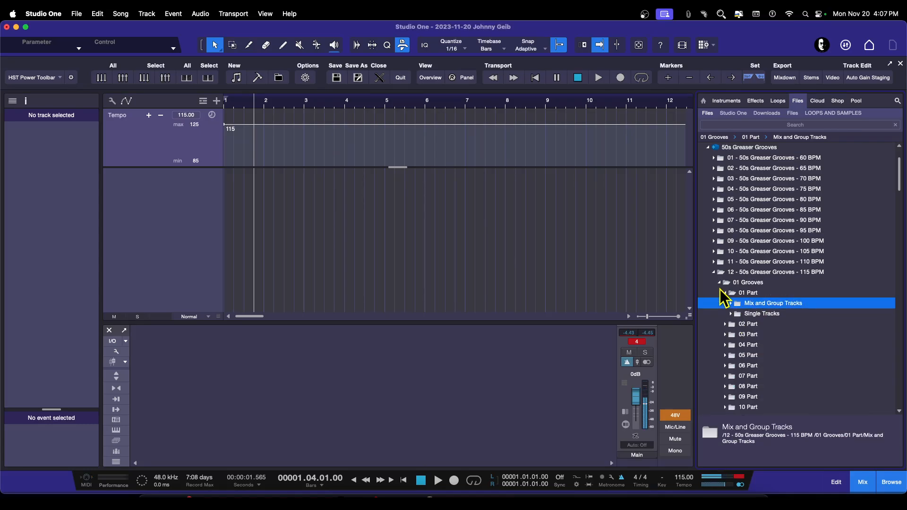
left_click(720, 284)
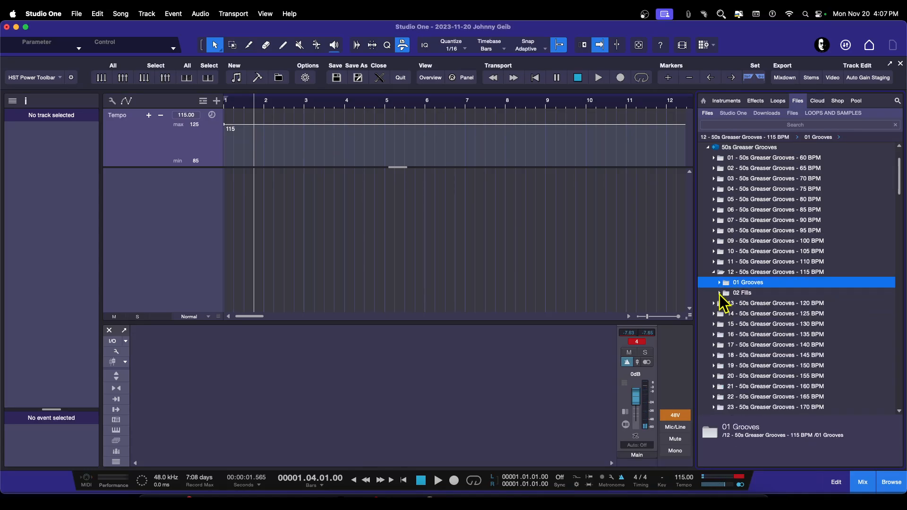
left_click(714, 273)
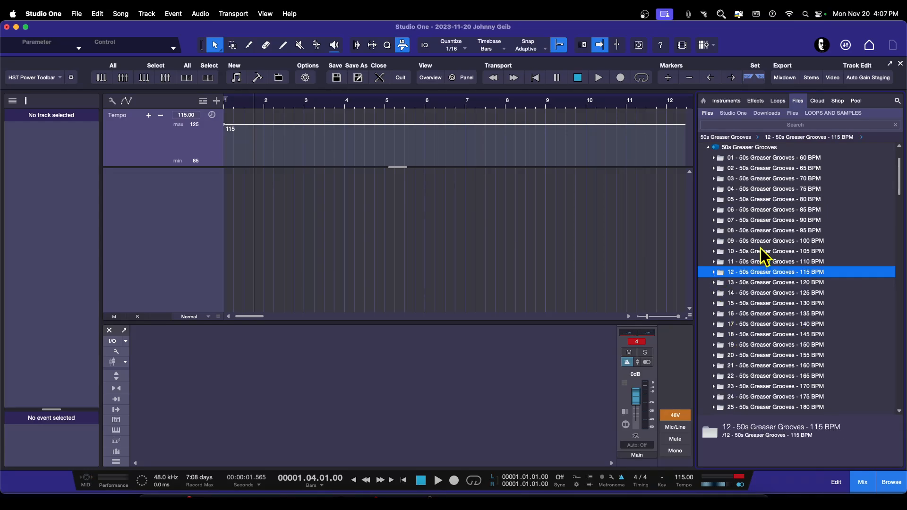
left_click(714, 272)
left_click(719, 283)
scroll(766, 354, "down", 5)
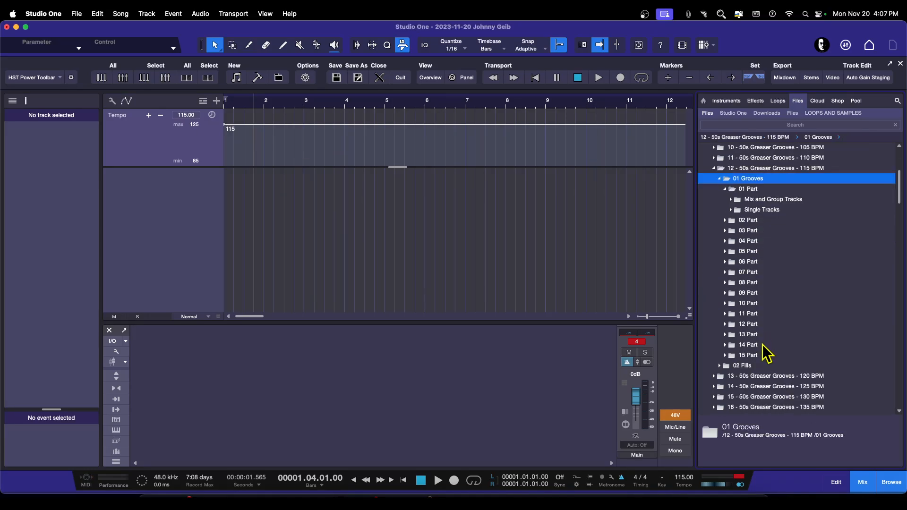
scroll(766, 354, "down", 1)
left_click(726, 345)
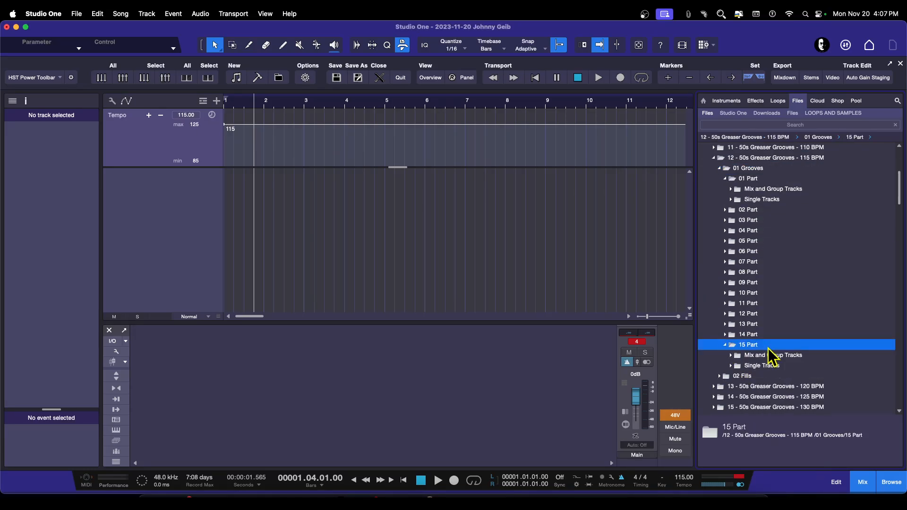
double_click(759, 358)
left_click(770, 366)
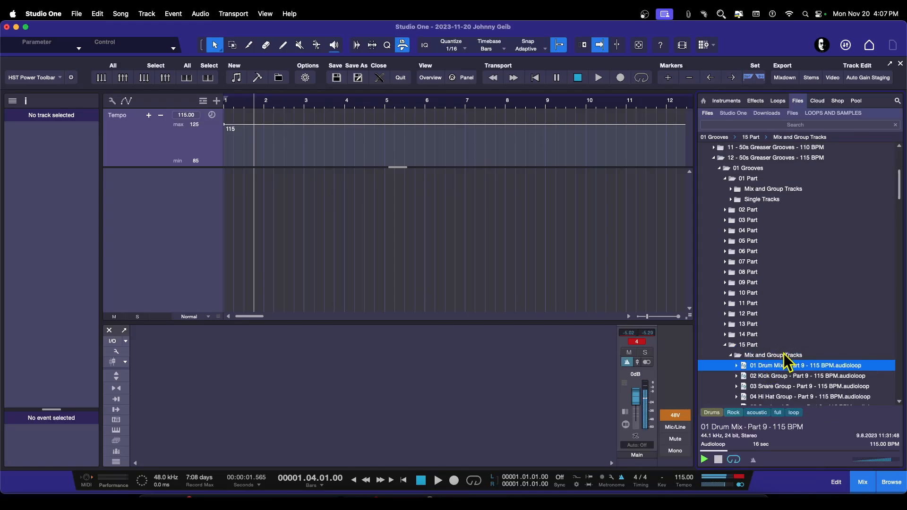
scroll(794, 373, "down", 5)
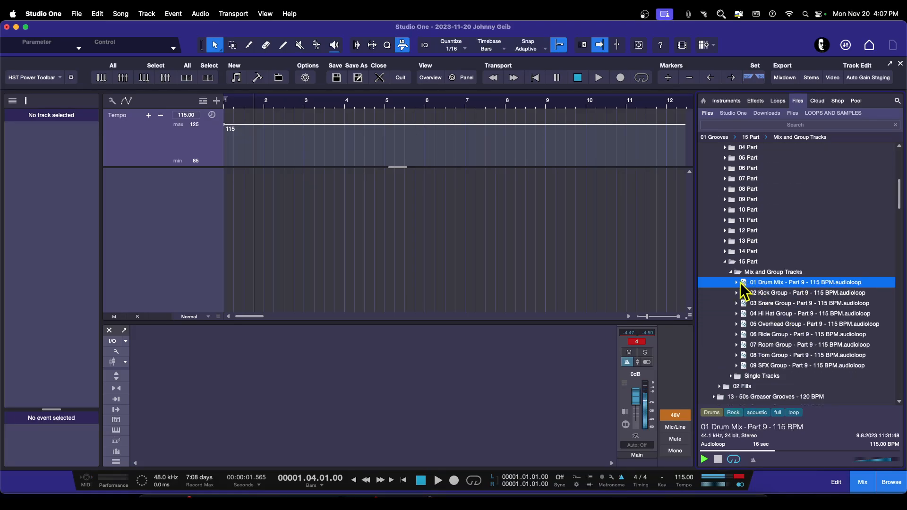
left_click(718, 459)
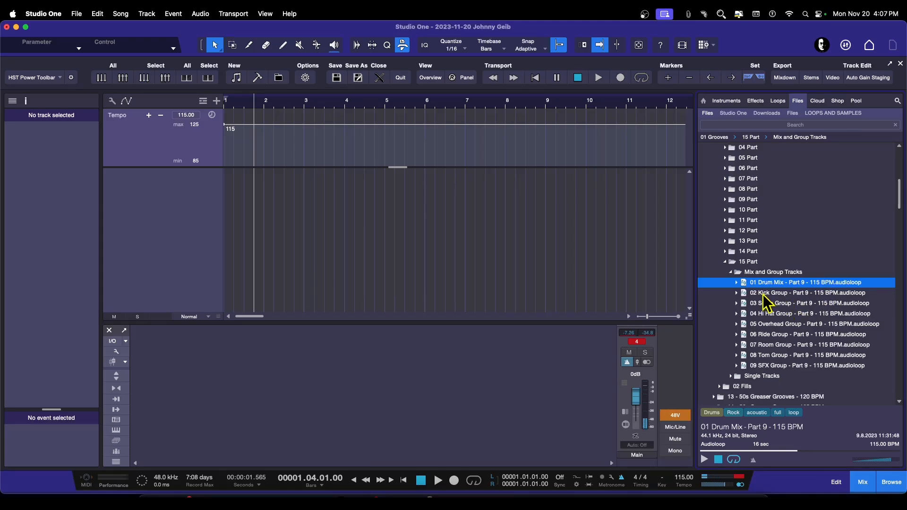
Step: Preview the kick and snare groups, then add the 02 Kick Group through 09 SFX Group Part 9 loops as separate tracks at bar 1
left_click(787, 294)
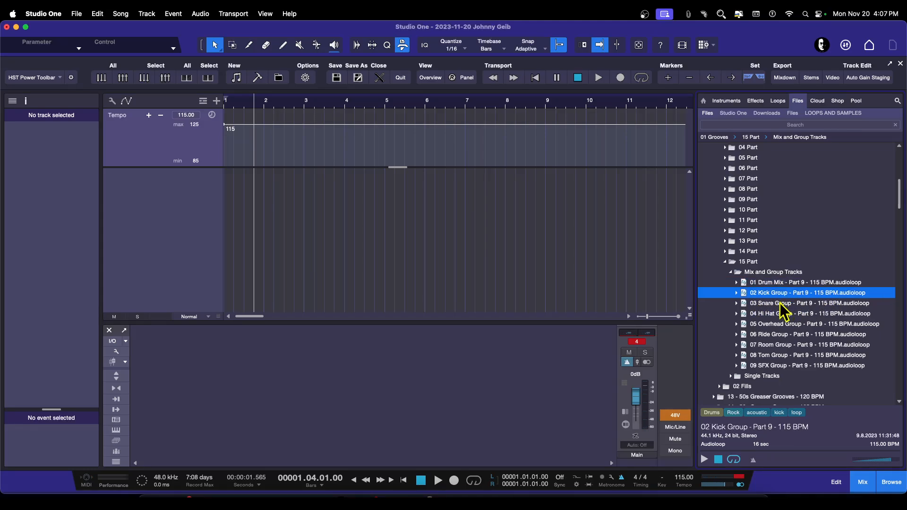
left_click(778, 304)
left_click(748, 292)
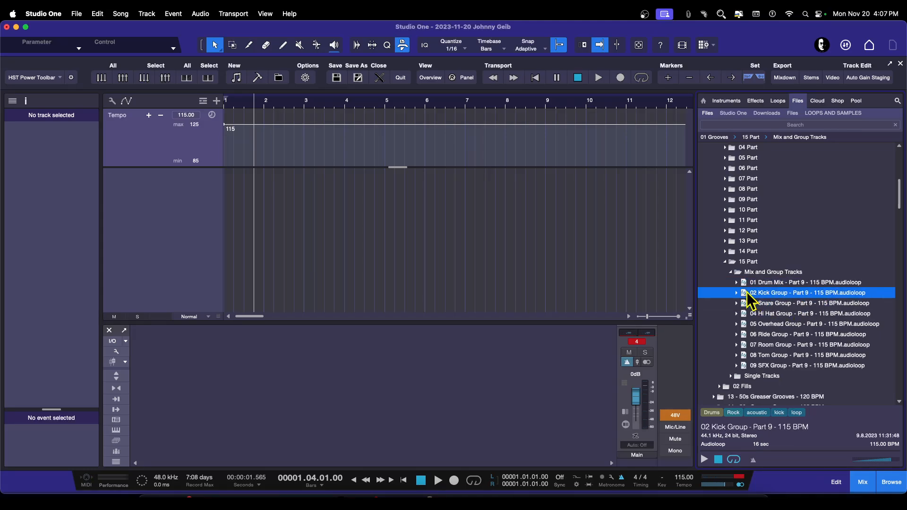
left_click(749, 366, "shift")
left_click_drag(732, 334, 240, 206)
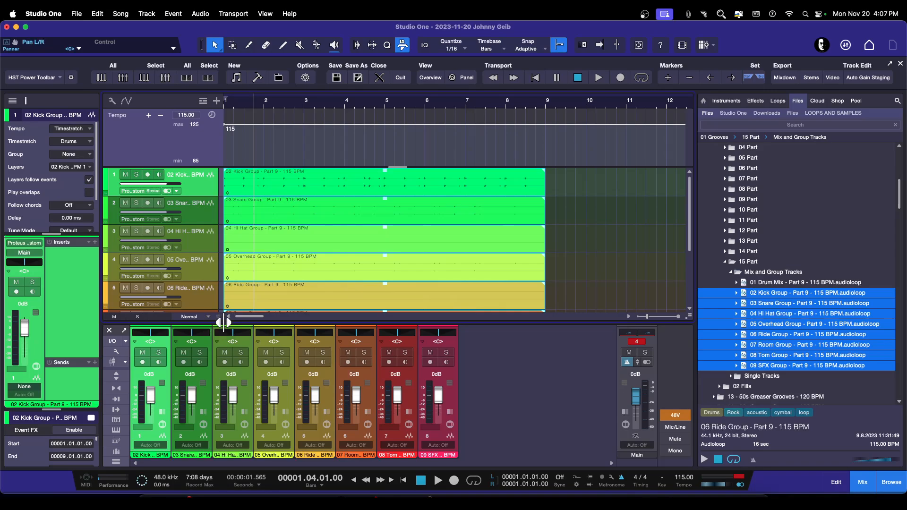
Step: Zoom to fit the new tracks and play the multitrack groove from the start of the song
left_click(638, 46)
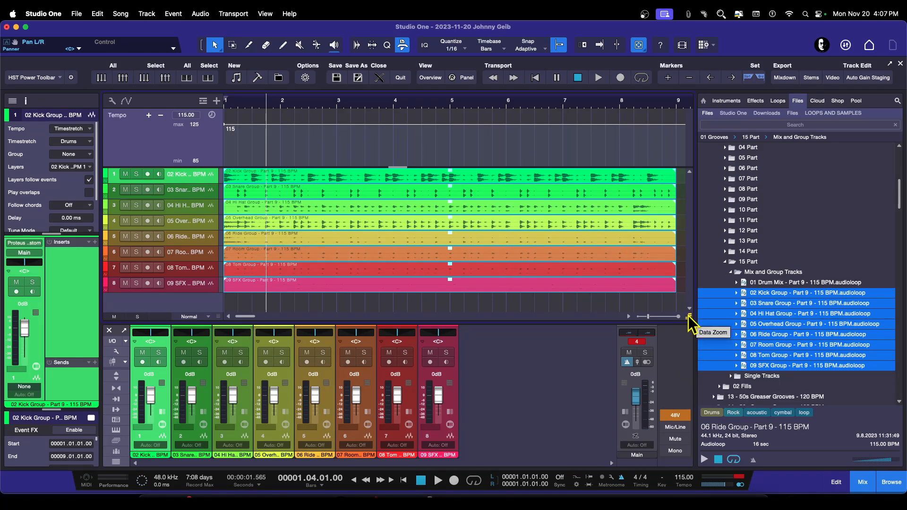
key("comma")
key("space")
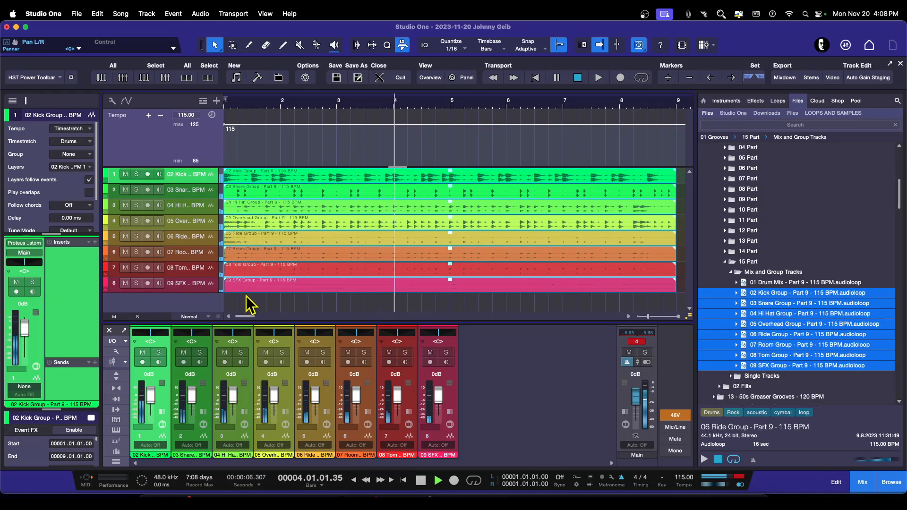
key("space")
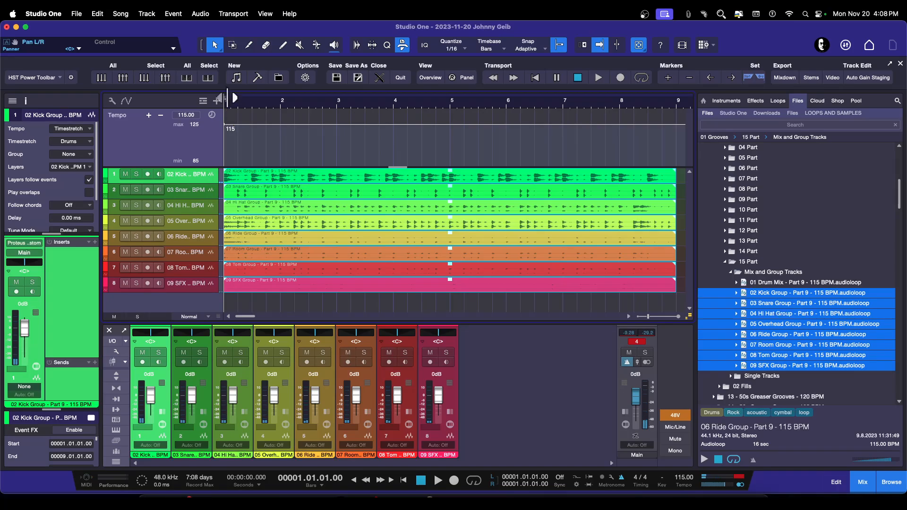
Step: Set a loop range over bars 1 to 9, enable looping, and play it
left_click_drag(234, 98, 676, 111)
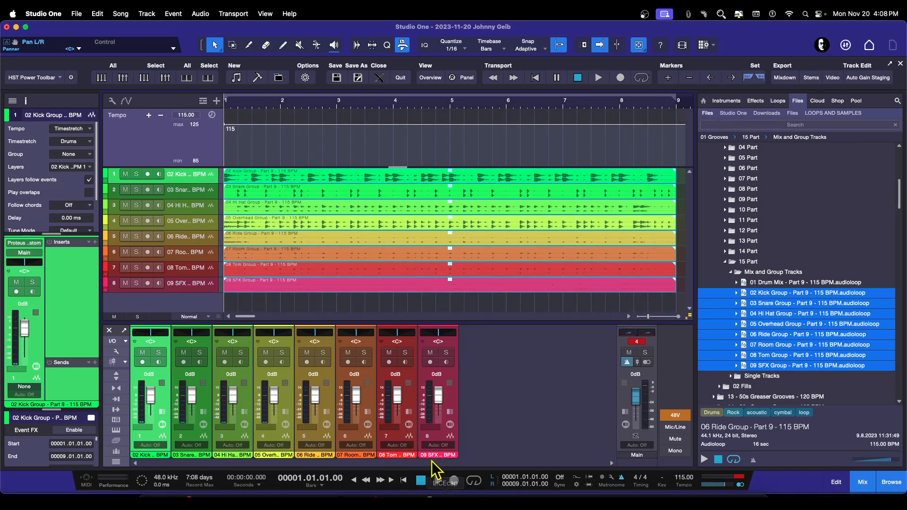
left_click(474, 481)
key("space")
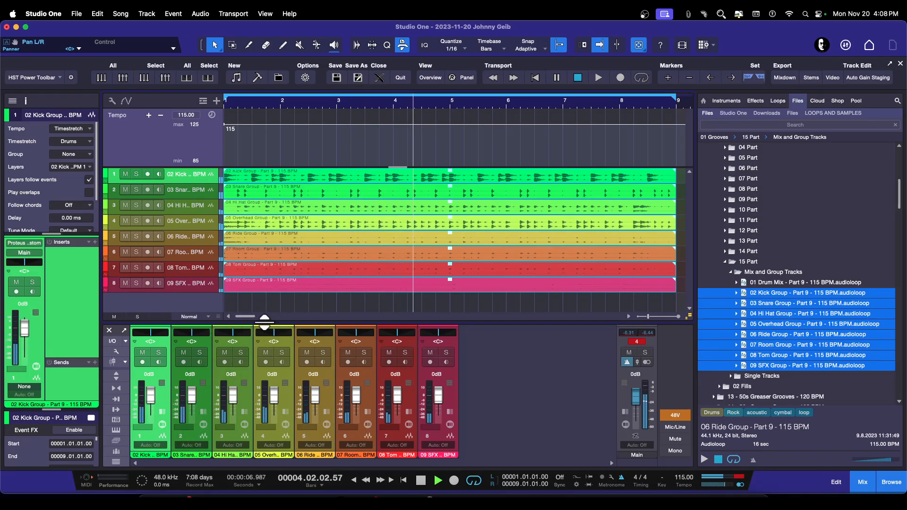
Step: Enlarge the console and hide the tempo track so all eight drum tracks fit in the arrangement
left_click_drag(274, 321, 274, 260)
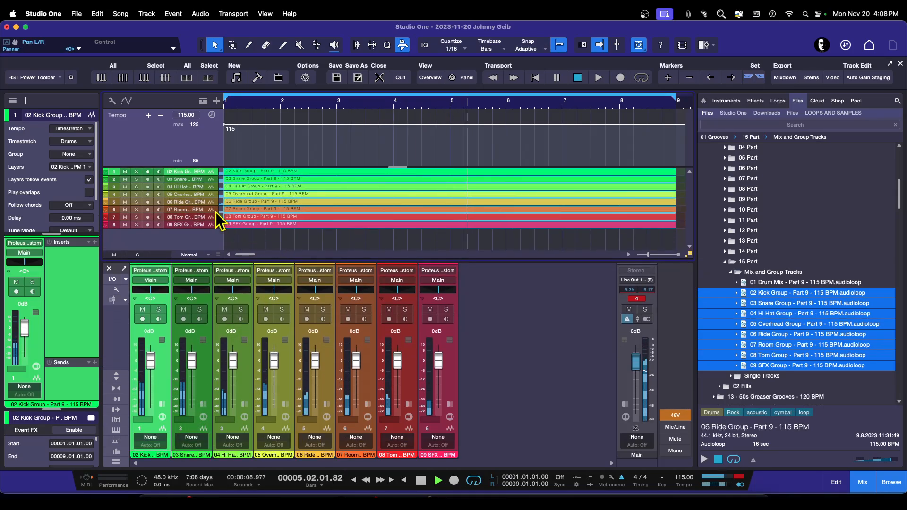
left_click_drag(159, 167, 162, 132)
left_click(203, 101)
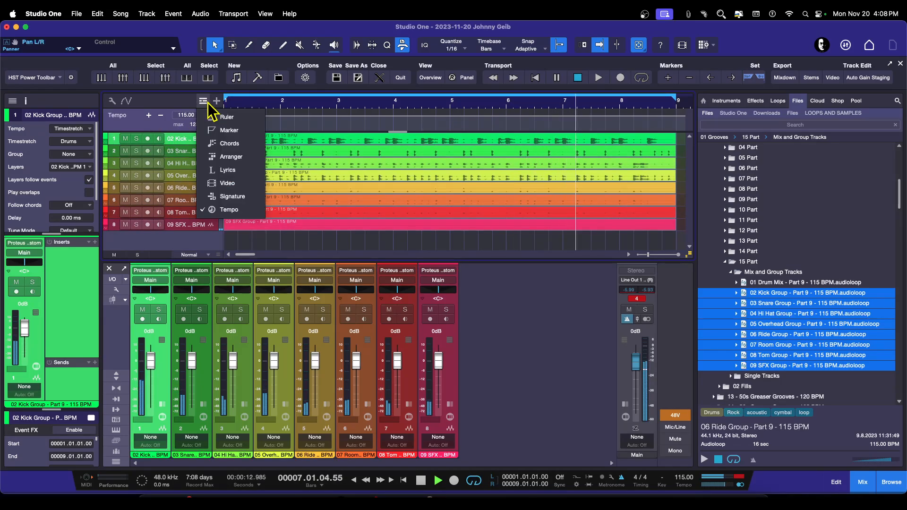
left_click(231, 210)
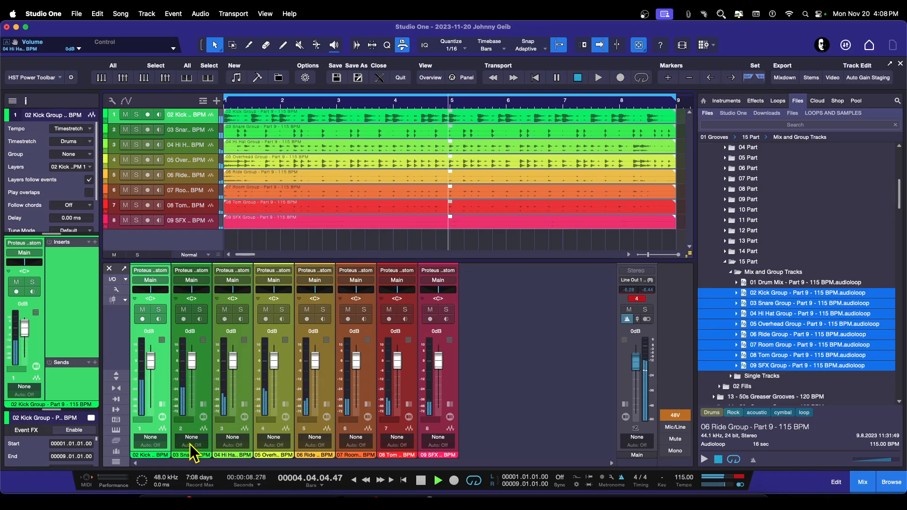
Step: Solo the snare channel and insert a Channel Strip plugin on it
left_click(195, 311)
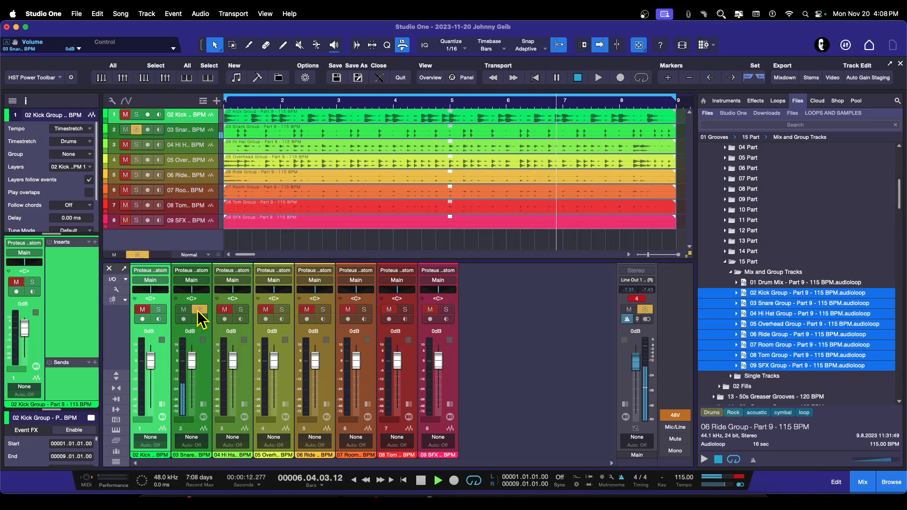
left_click(206, 407)
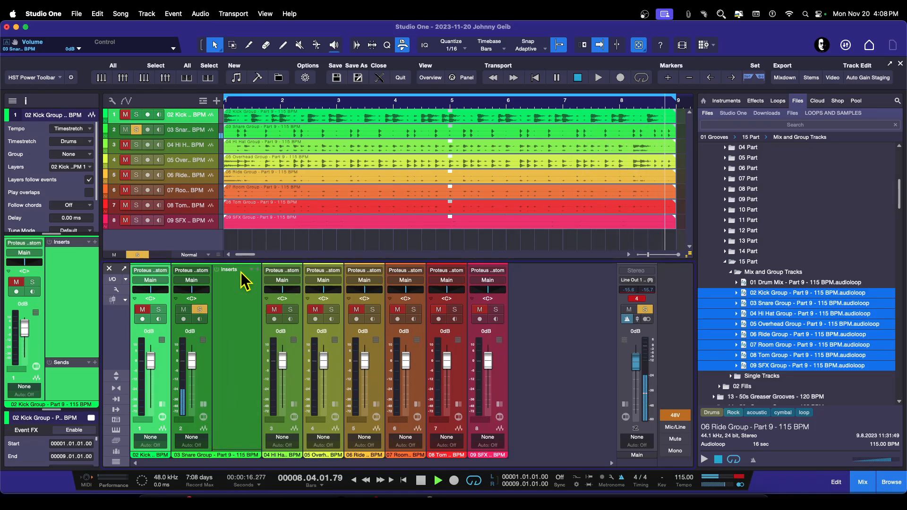
left_click(250, 272)
left_click(257, 270)
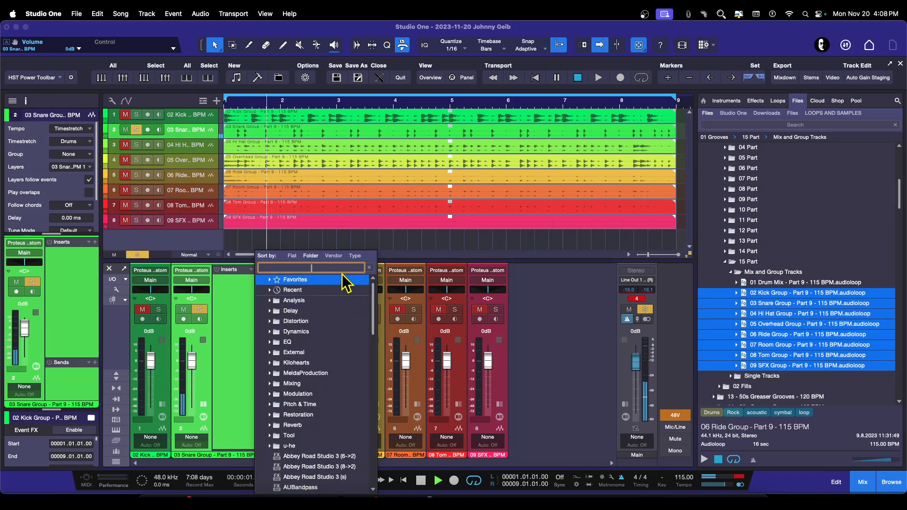
type("chann")
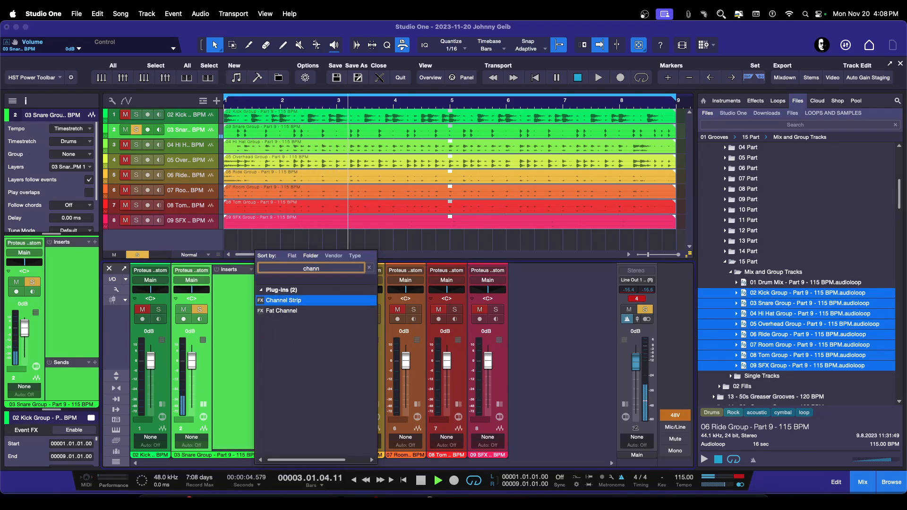
key("Return")
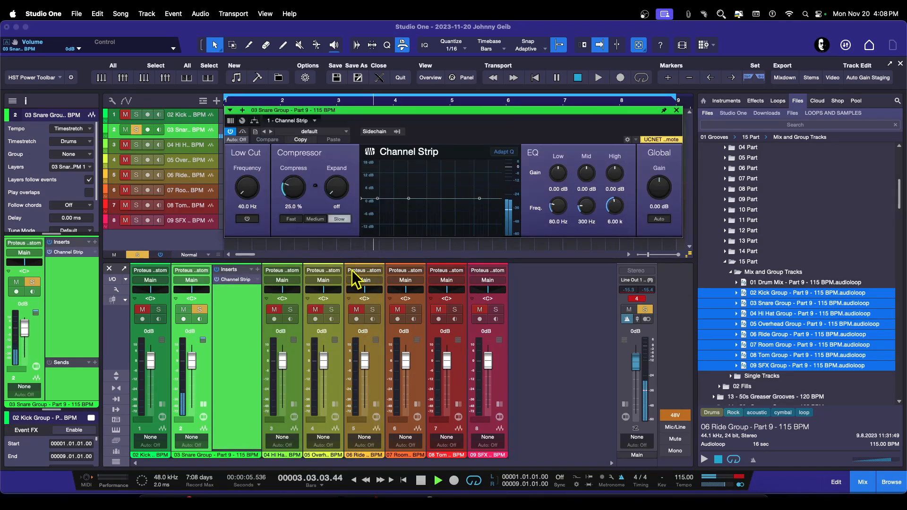
Step: Set the snare Channel Strip's global gain to 5.40 dB and compression to 68.5% with Medium speed
left_click_drag(456, 109, 558, 235)
left_click_drag(756, 312, 752, 293)
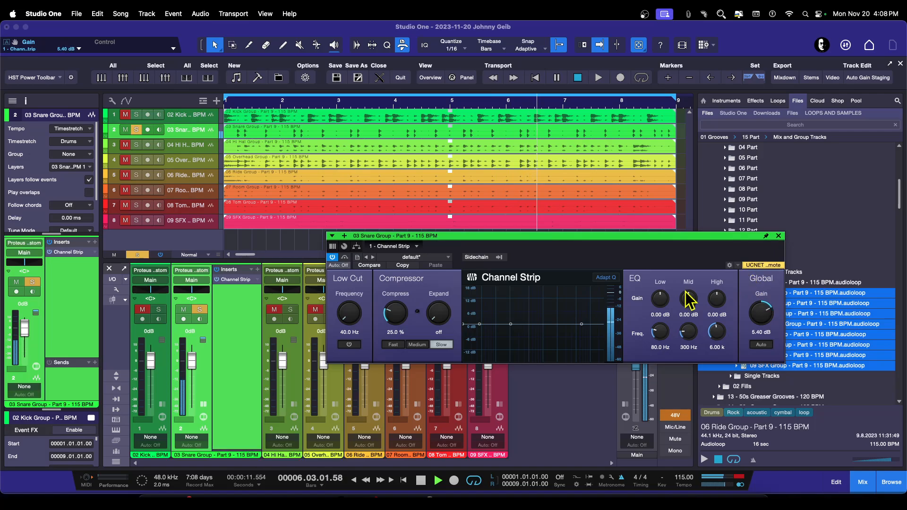
left_click_drag(391, 324, 392, 275)
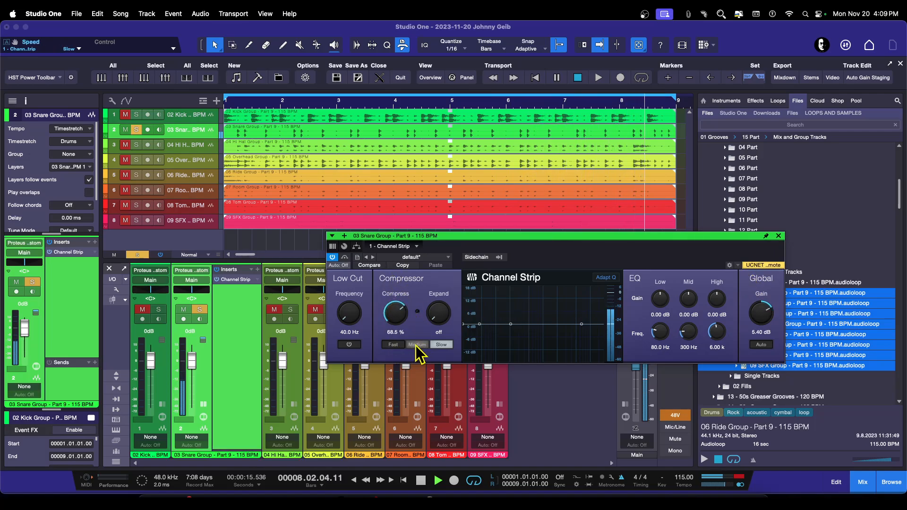
left_click(416, 345)
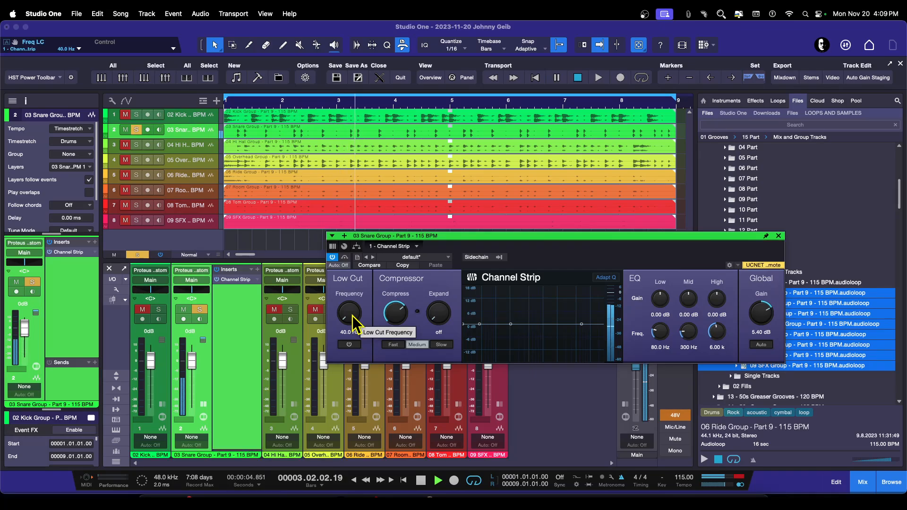
Step: Boost the snare EQ highs 1.07 dB at 5.66 kHz and mids 7.07 dB at 227 Hz, and raise compression to 91.5%
left_click_drag(350, 313, 349, 338)
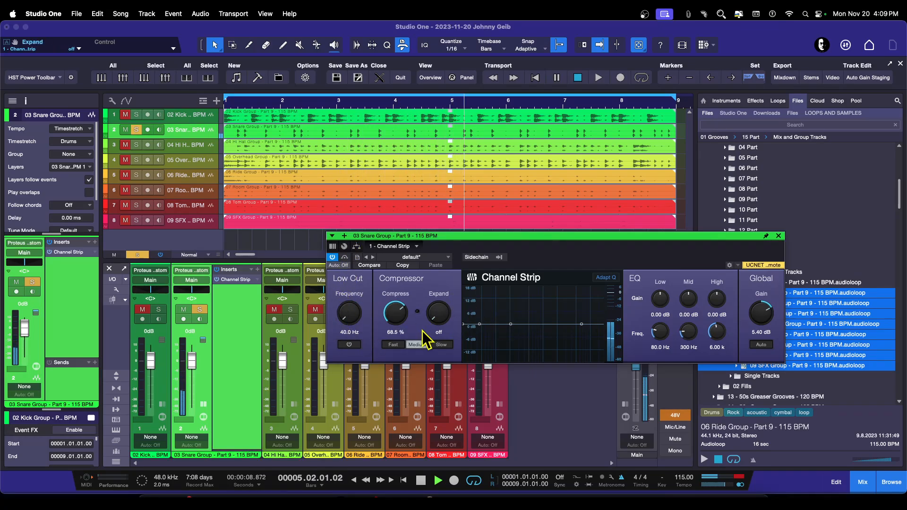
mouse_move(582, 326)
left_mouse_down()
mouse_move(579, 313)
mouse_move(581, 324)
left_mouse_up()
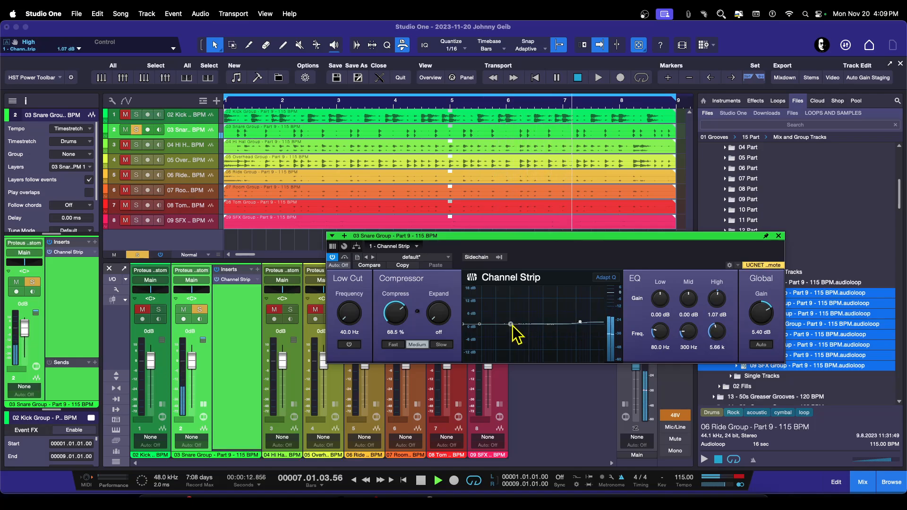
mouse_move(510, 324)
left_mouse_down()
mouse_move(497, 312)
mouse_move(505, 309)
left_mouse_up()
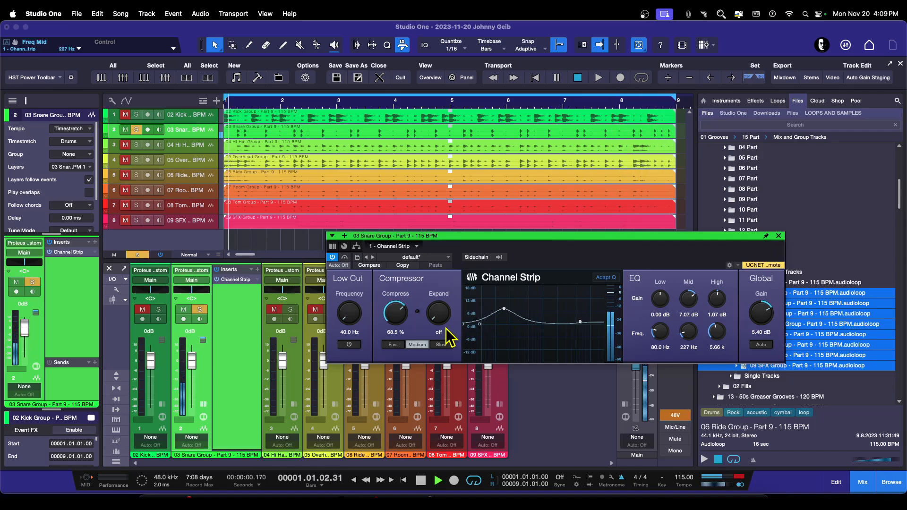
left_click_drag(395, 306, 393, 290)
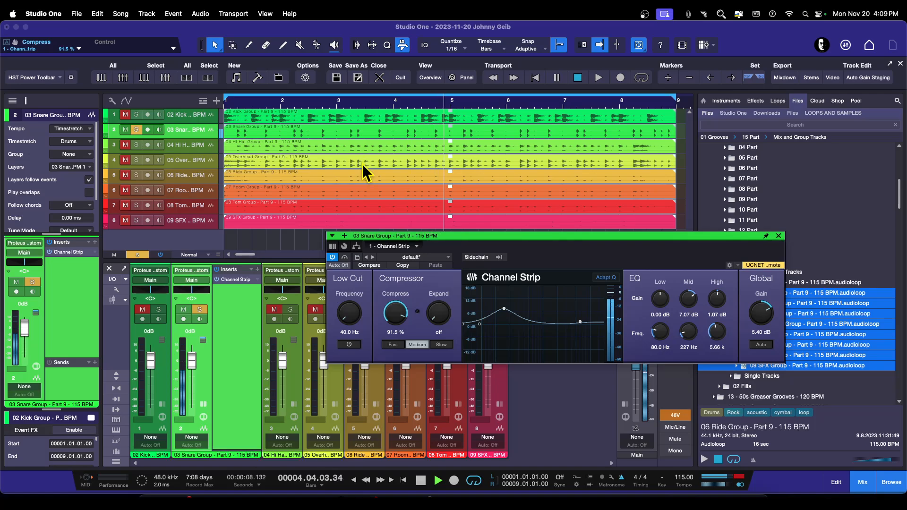
left_click(780, 236)
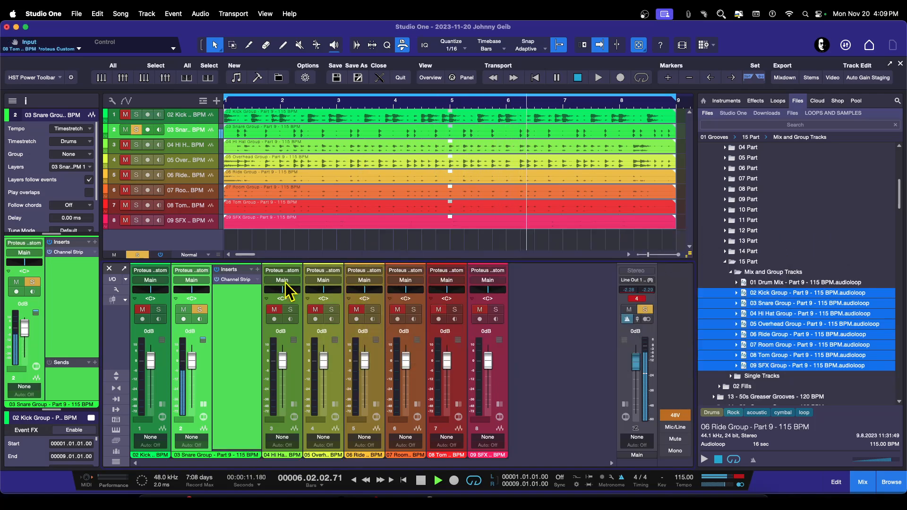
Step: Unsolo the snare and insert a Channel Strip plugin on the kick channel
left_click(200, 309)
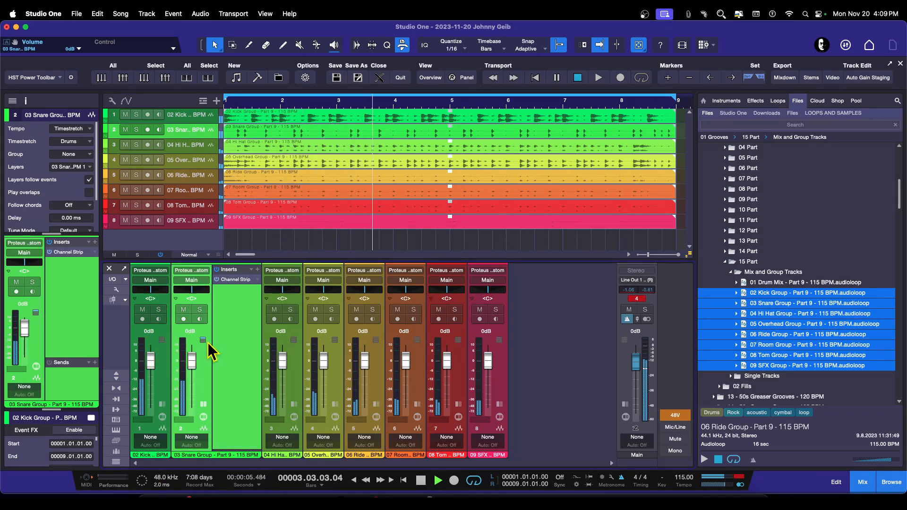
left_click(203, 404)
left_click(163, 404)
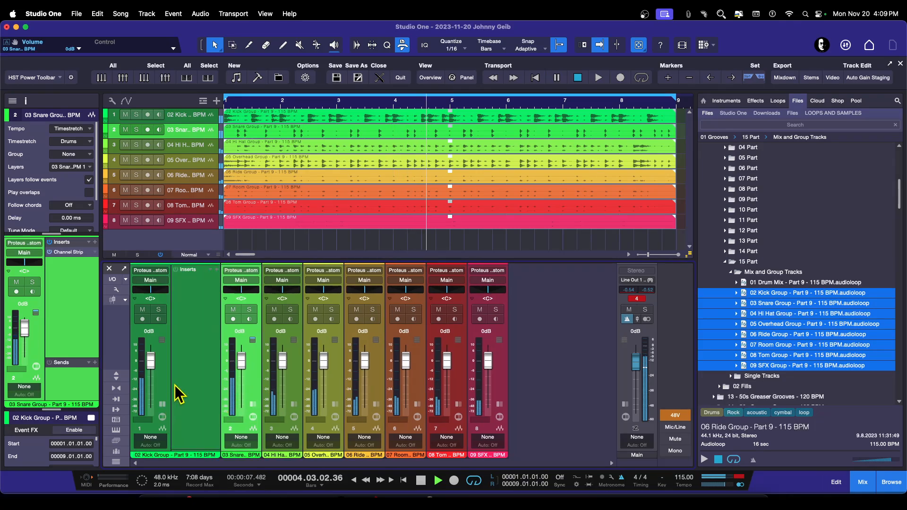
left_click(215, 270)
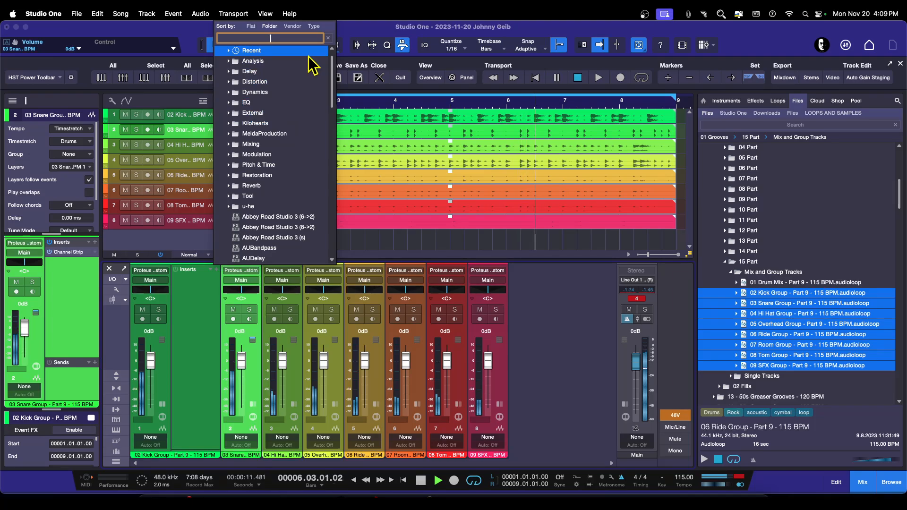
type("chan")
key("Return")
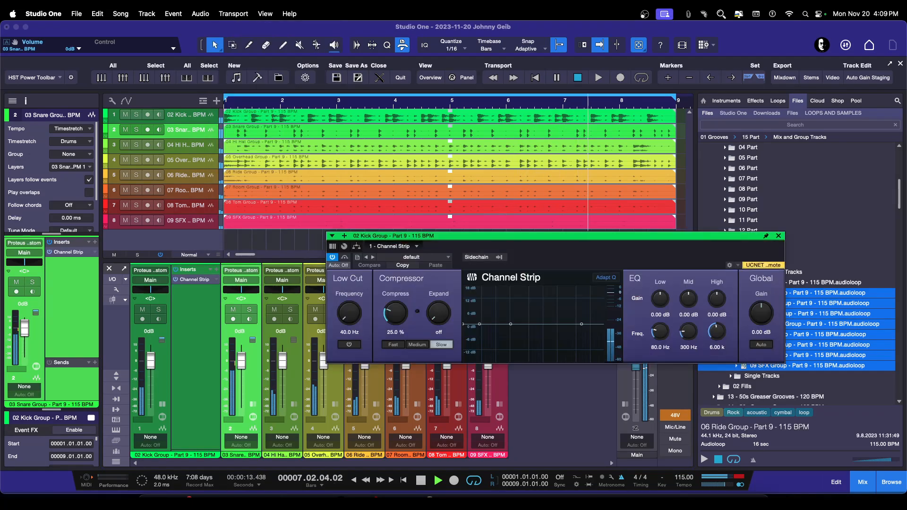
Step: Set the kick Channel Strip's compression to 82.5% and boost mids 8.79 dB at 141 Hz and highs 8.79 dB at 5.66 kHz
left_click_drag(550, 237, 601, 195)
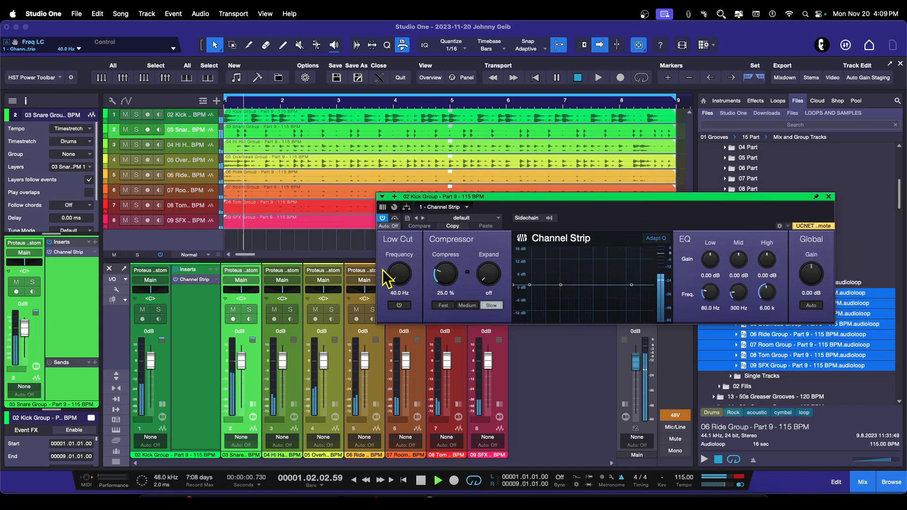
left_click_drag(597, 200, 606, 181)
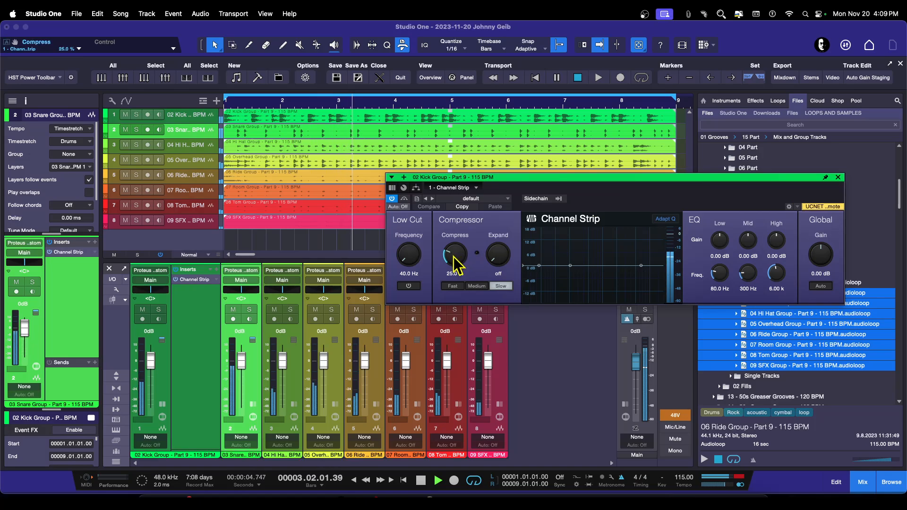
left_click_drag(458, 258, 458, 196)
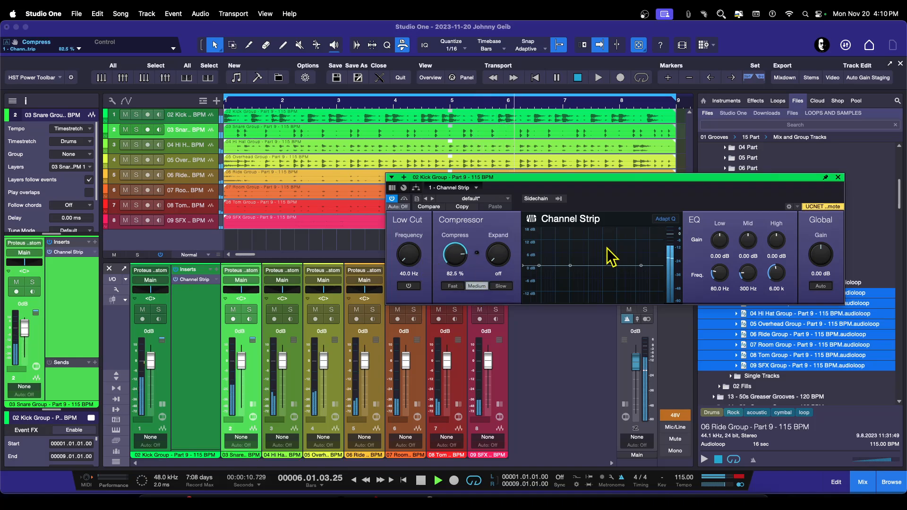
left_click_drag(570, 266, 552, 247)
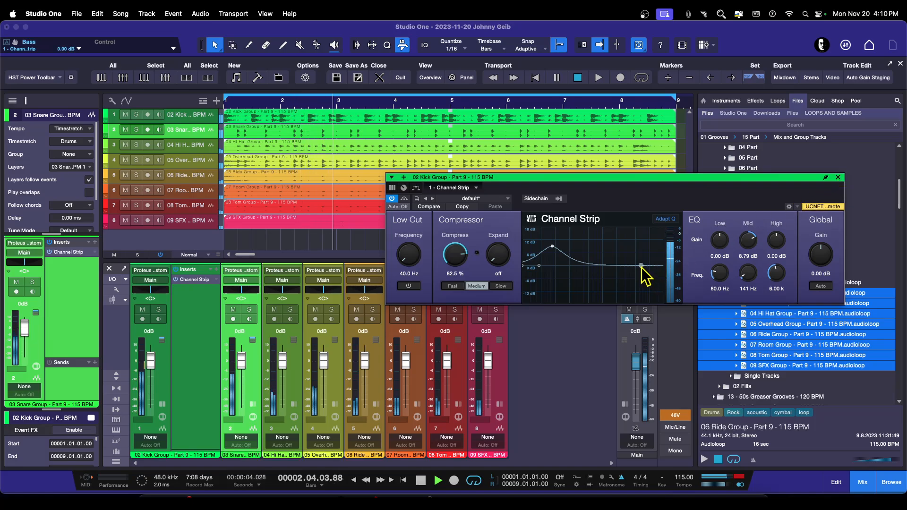
mouse_move(641, 266)
left_mouse_down()
mouse_move(649, 263)
mouse_move(636, 245)
mouse_move(596, 226)
mouse_move(595, 250)
mouse_move(642, 248)
left_mouse_up()
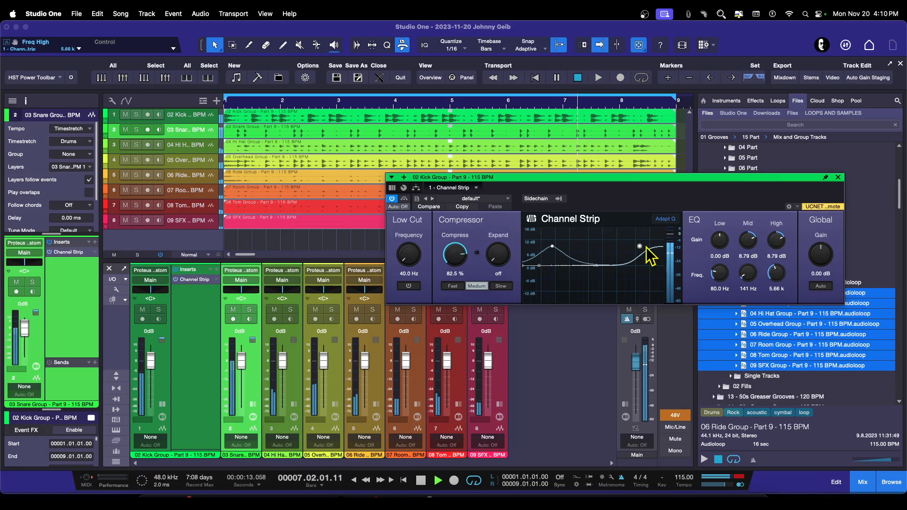
left_click(839, 178)
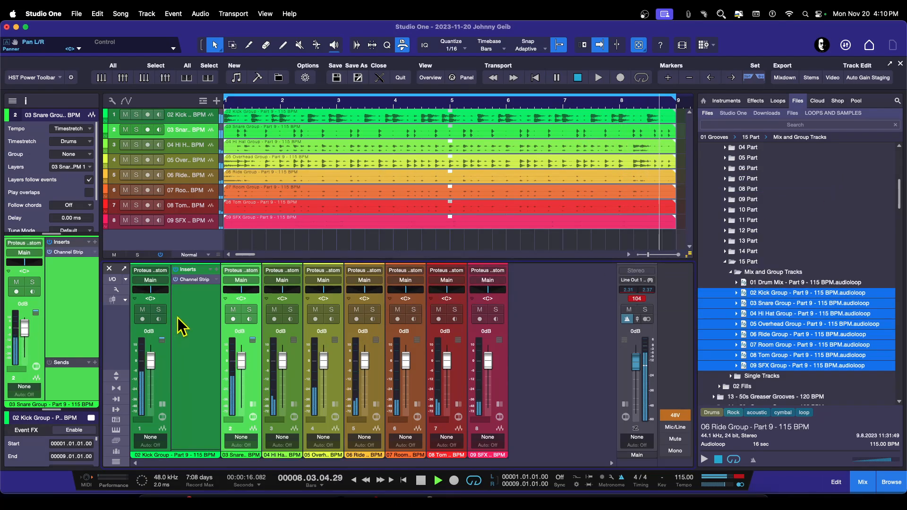
Step: Audition the kick channel solo and reset the main output's clip indicator
left_click(160, 310)
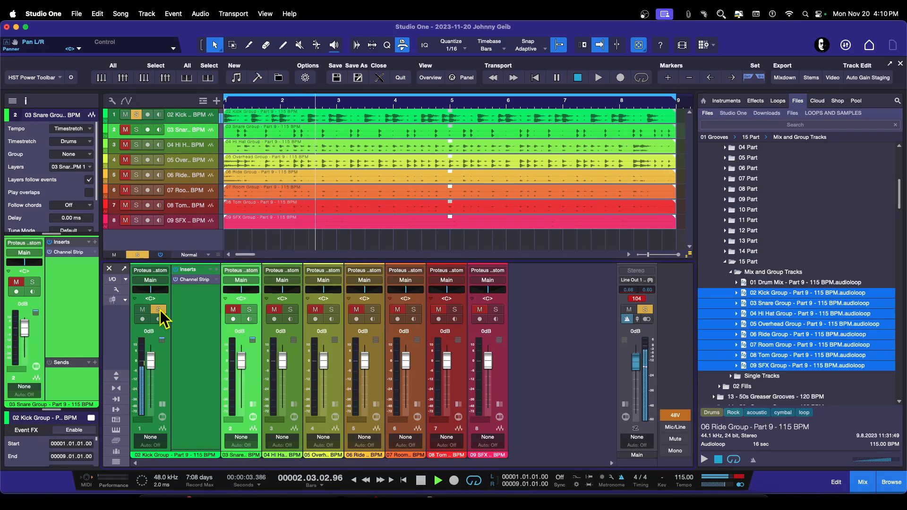
left_click(160, 310)
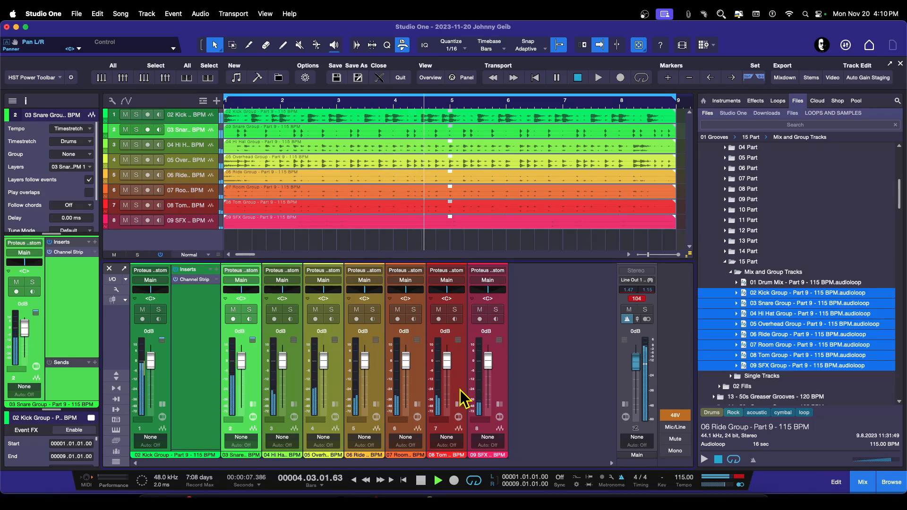
left_click(637, 298)
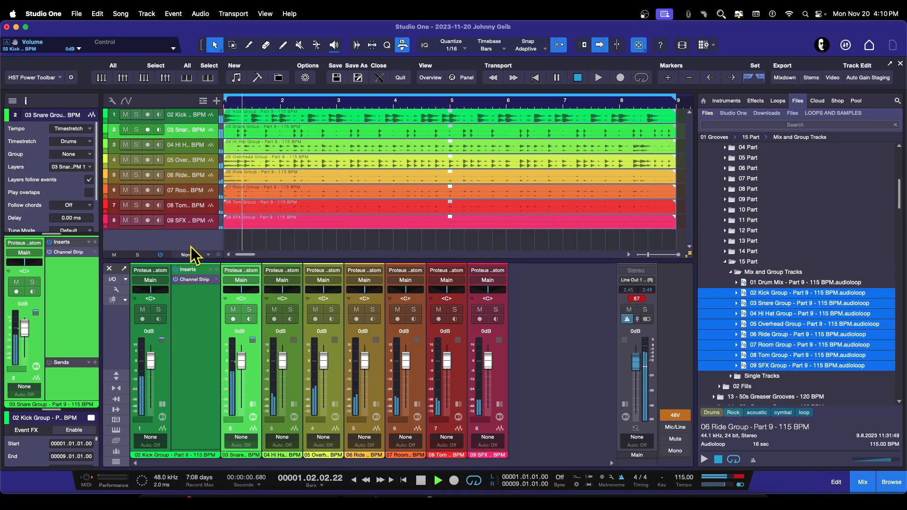
Step: Hide the kick channel's inserts and lower all eight drum channel faders to -5.4 dB
left_click(160, 389)
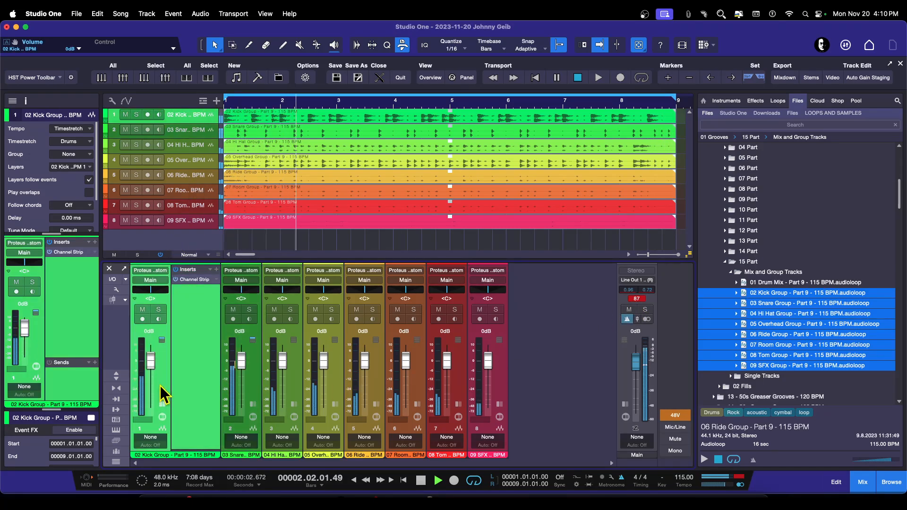
left_click(161, 404)
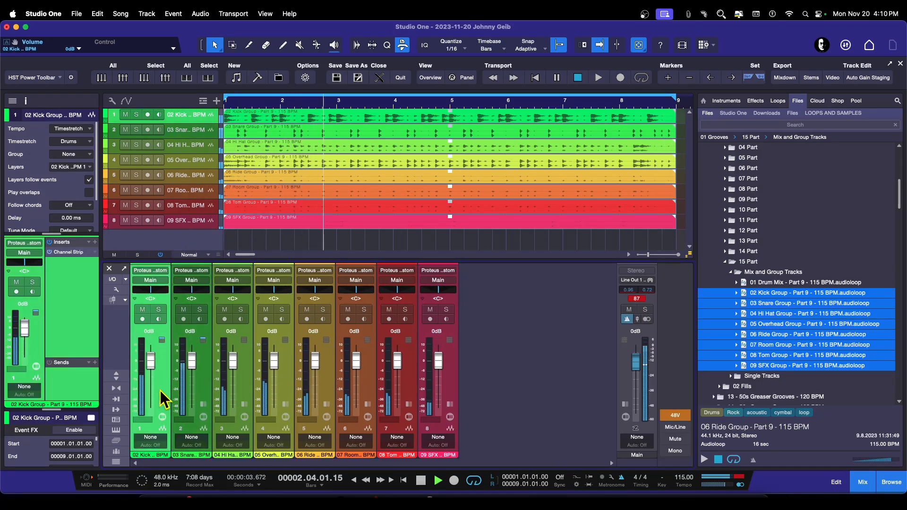
left_click(449, 388, "shift")
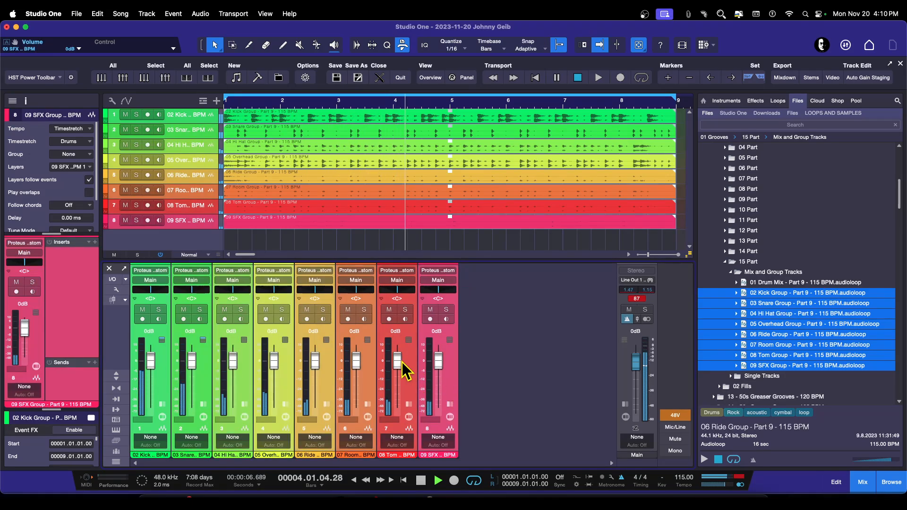
left_click_drag(400, 363, 400, 376)
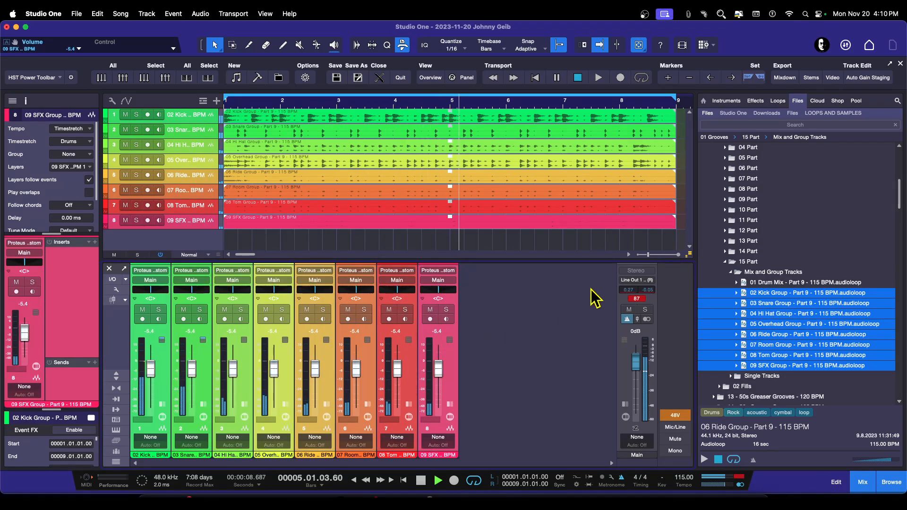
left_click(637, 299)
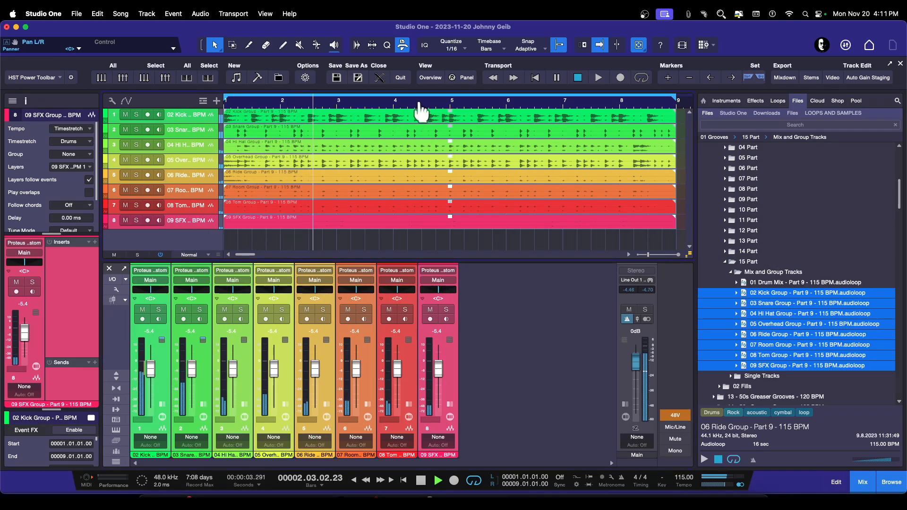
Step: Stop playback and collapse the Mix and Group Tracks folder in the browser
left_click_drag(420, 104, 421, 97)
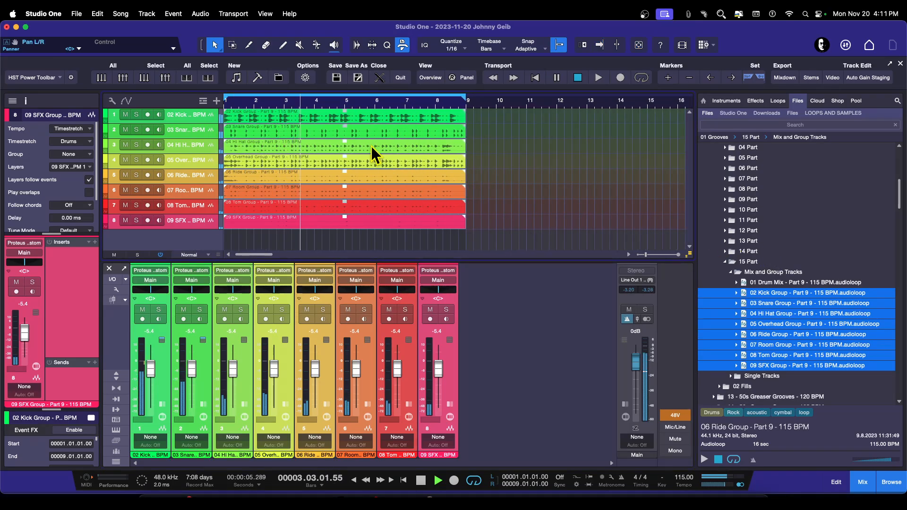
left_click(421, 481)
left_click(731, 274)
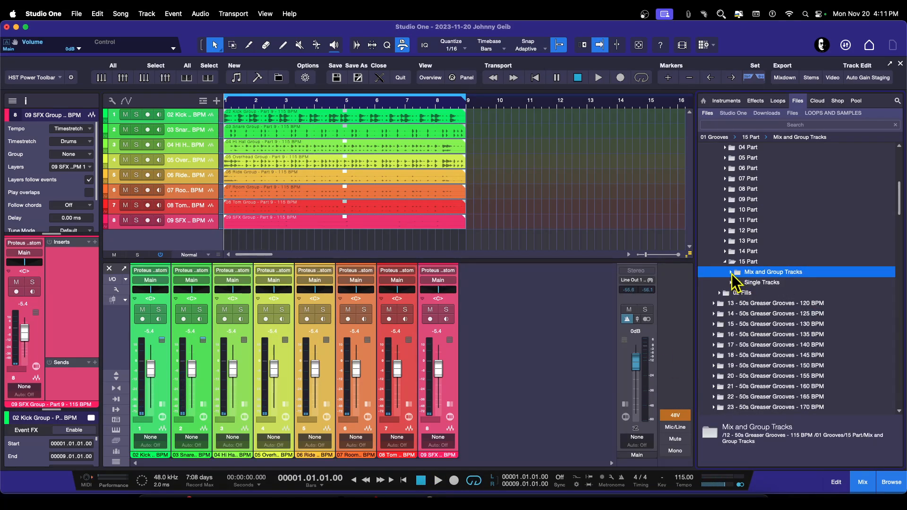
left_click(731, 272)
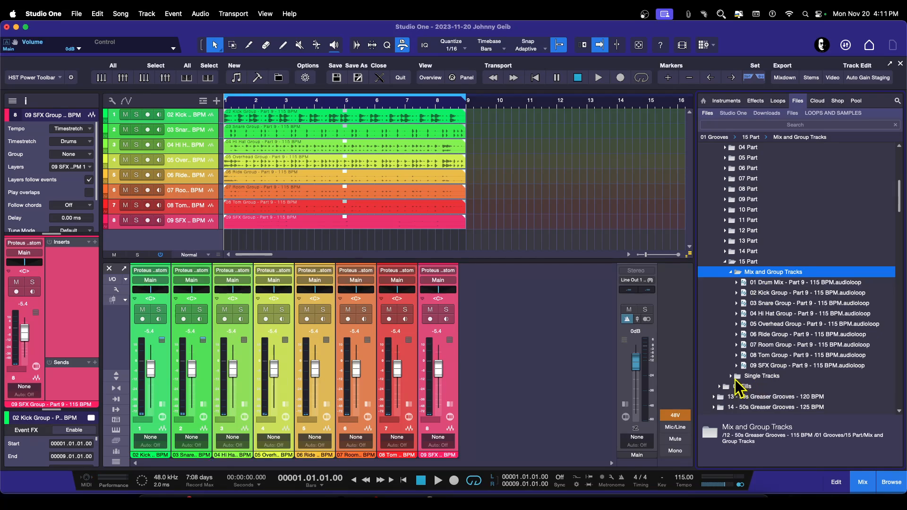
left_click(732, 272)
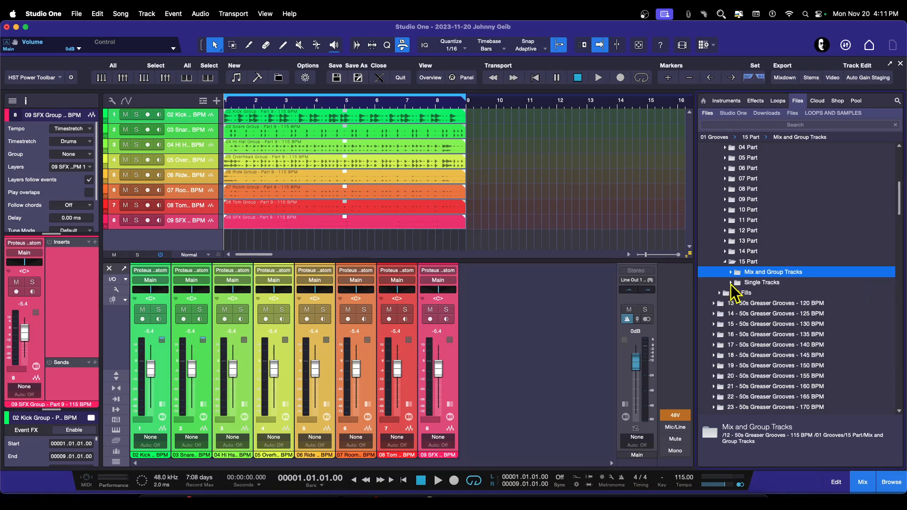
Step: Browse the 15 Part and 02 Fills folders, auditioning the Drum Mix and Kick Group fill loops from several Part folders
left_click(731, 283)
scroll(780, 344, "down", 3)
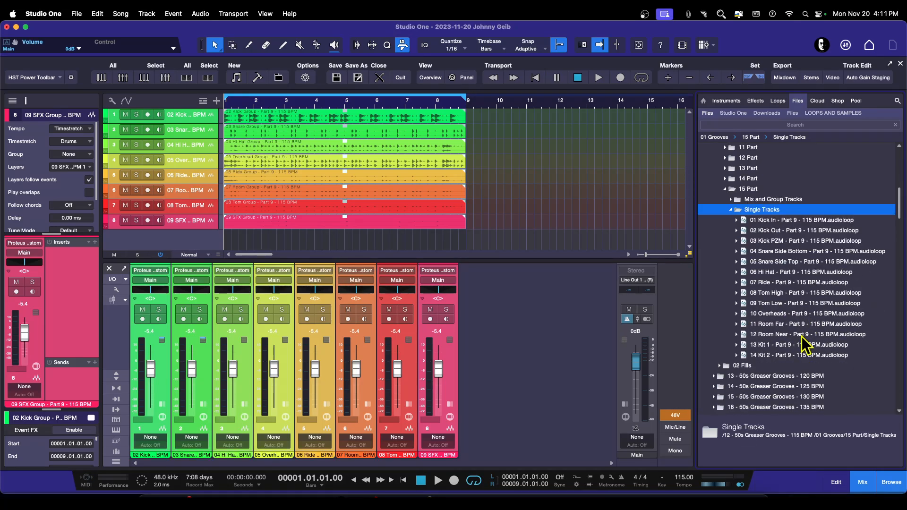
left_click(732, 210)
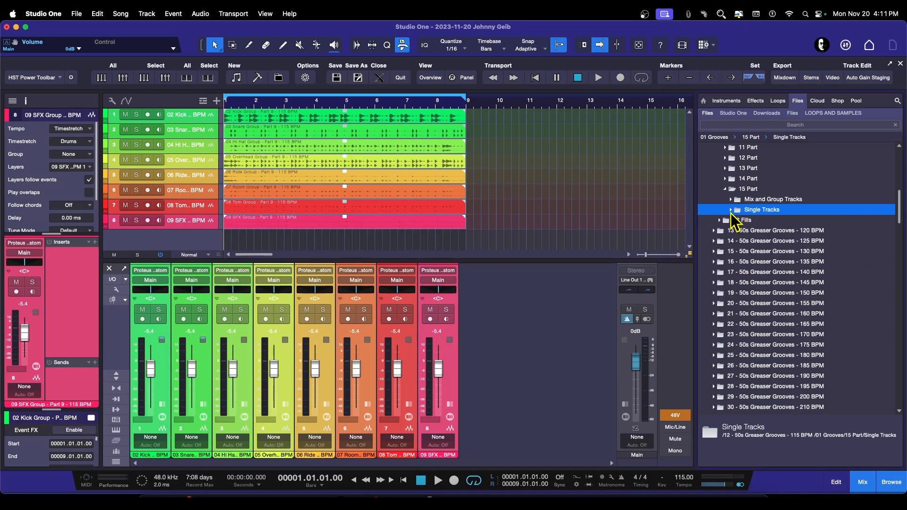
left_click(719, 220)
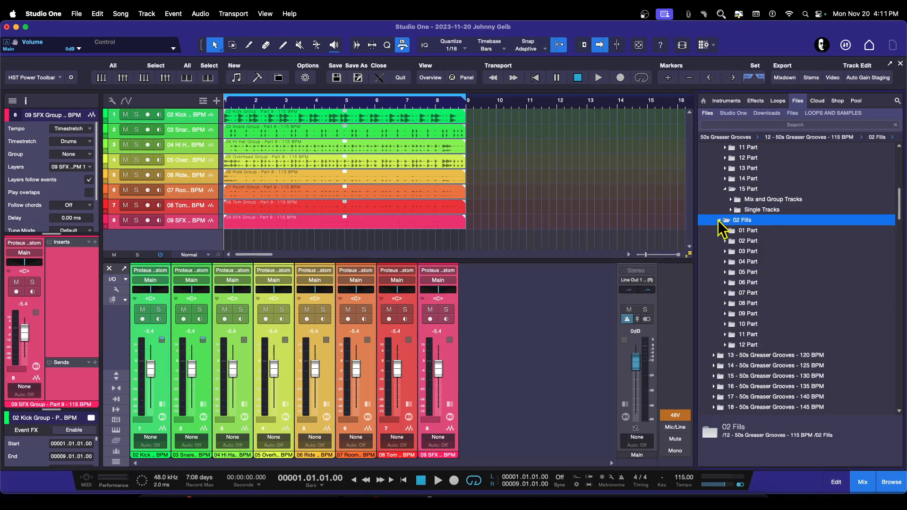
double_click(747, 283)
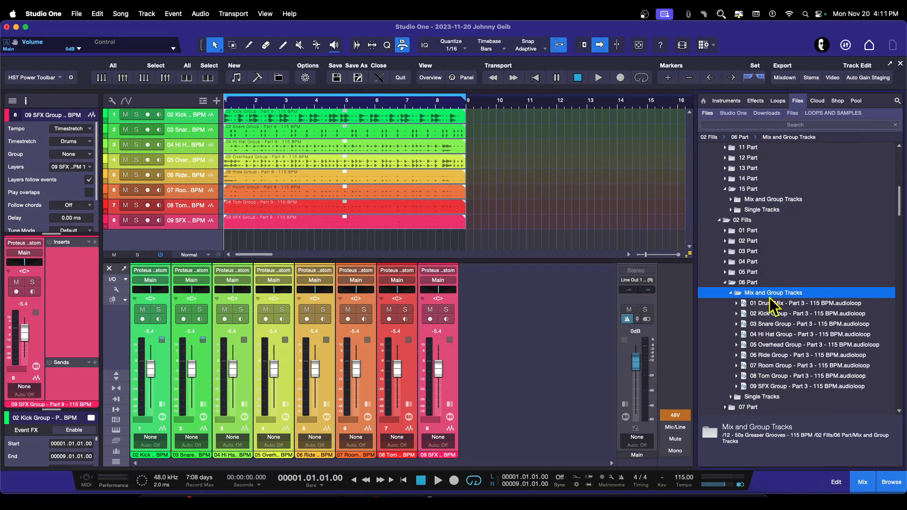
double_click(741, 294)
left_click(785, 303)
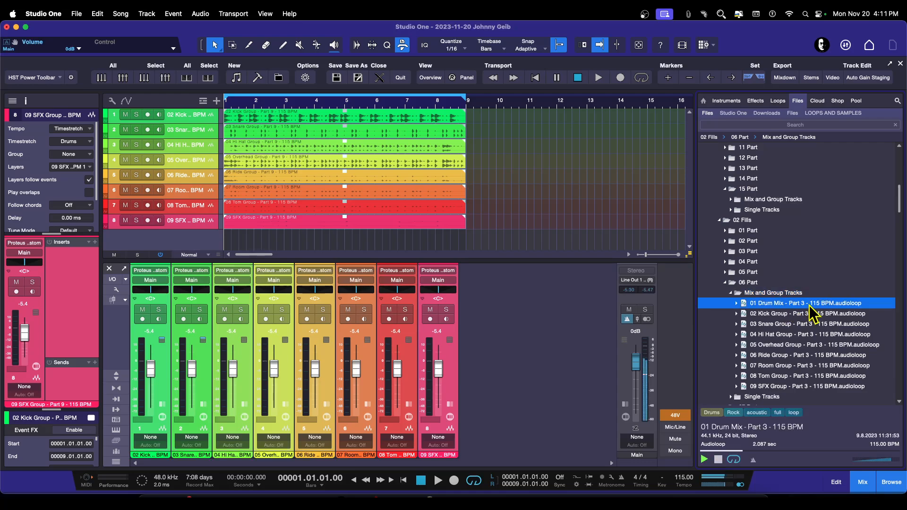
left_click(779, 314)
left_click(730, 304)
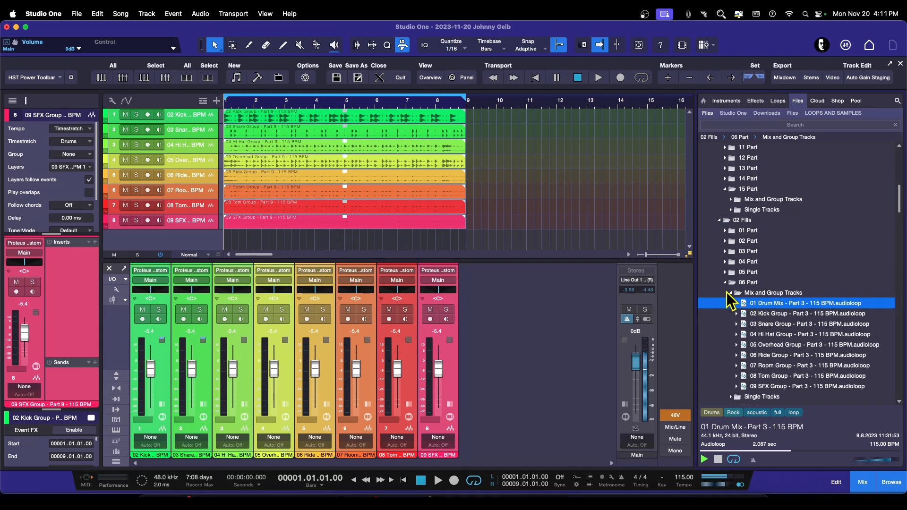
left_click(725, 282)
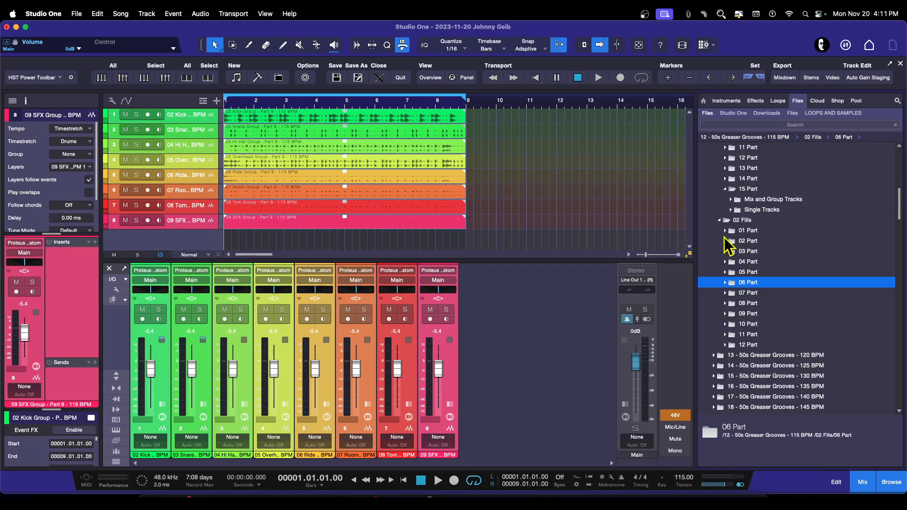
left_click(725, 252)
left_click(732, 262)
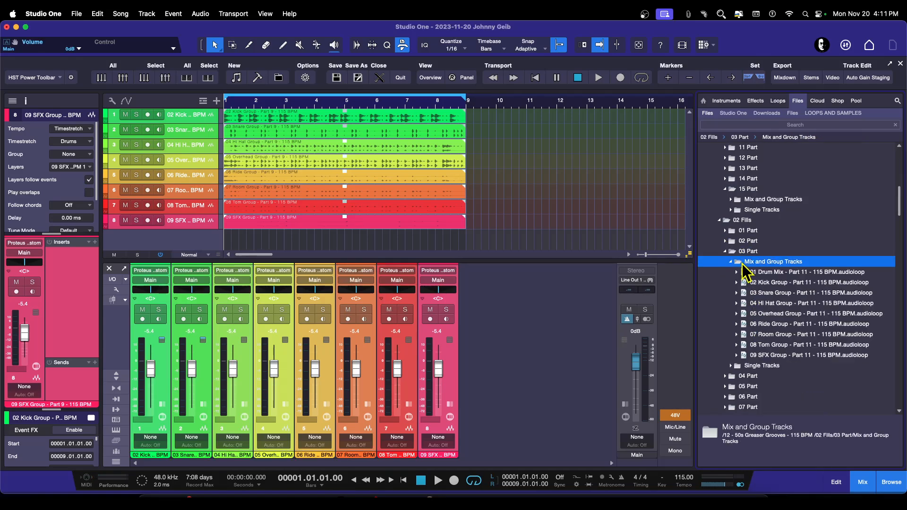
left_click(752, 273)
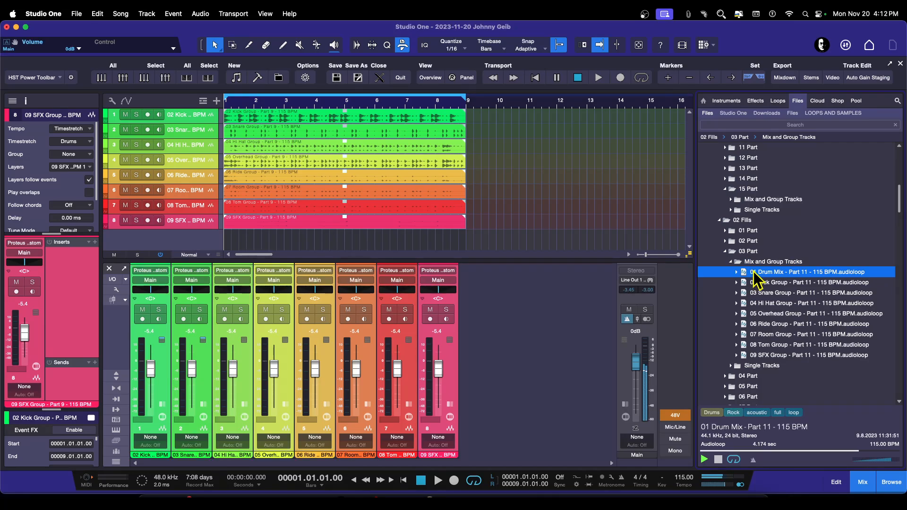
left_click(726, 252)
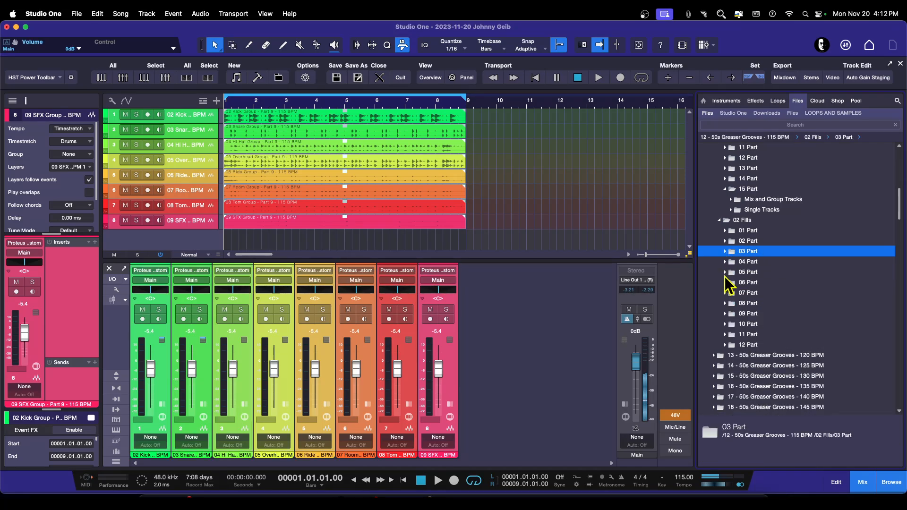
left_click(726, 231)
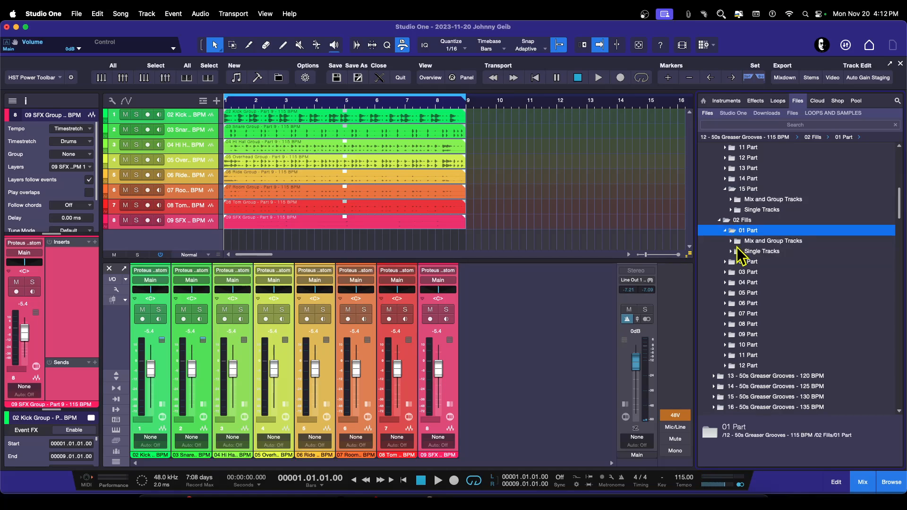
left_click(732, 241)
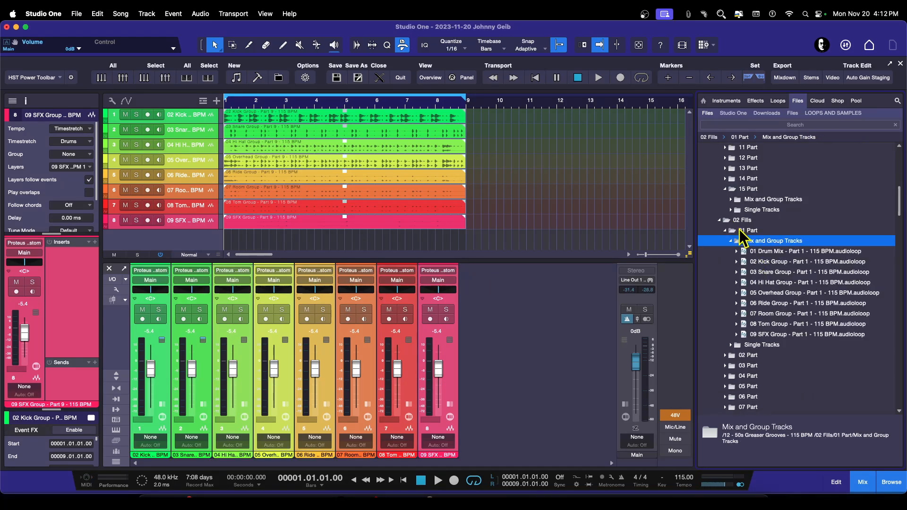
left_click(761, 253)
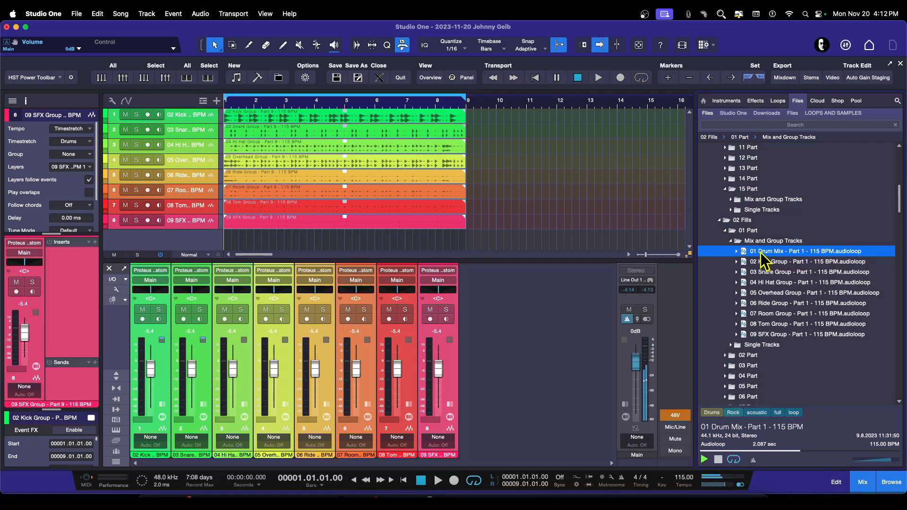
left_click(758, 262)
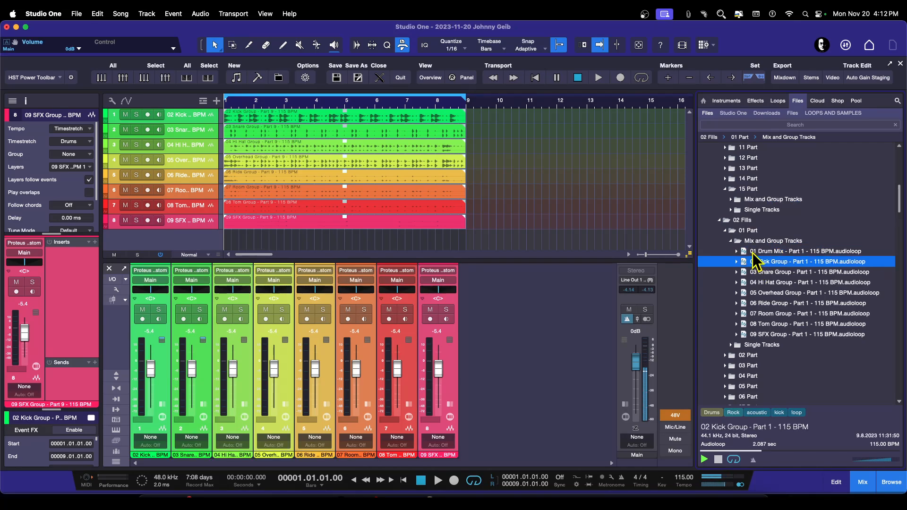
left_click(743, 251)
left_click(731, 241)
left_click(726, 231)
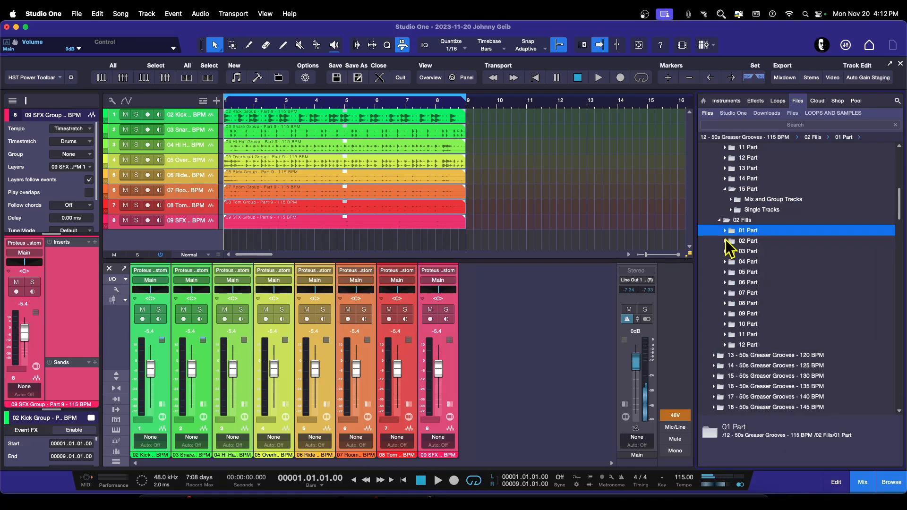
left_click(725, 252)
left_click(761, 273)
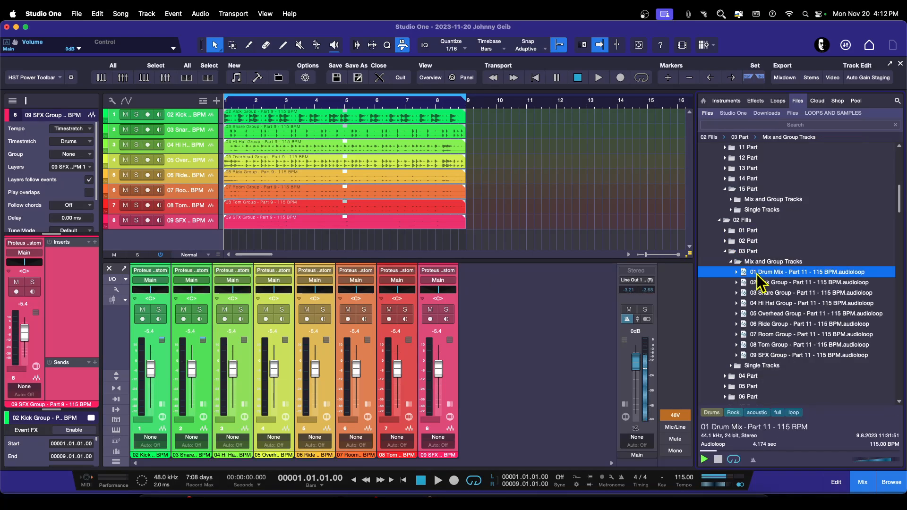
left_click(731, 262)
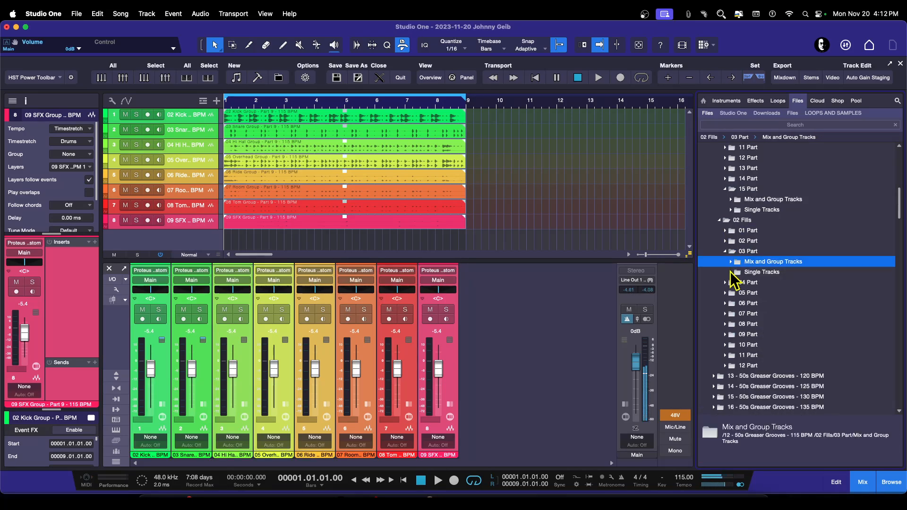
left_click(726, 251)
Step: Add the Part 12 fill loops, Kick Group through SFX Group from 04 Part, onto the eight drum tracks around bar 10
left_click(725, 261)
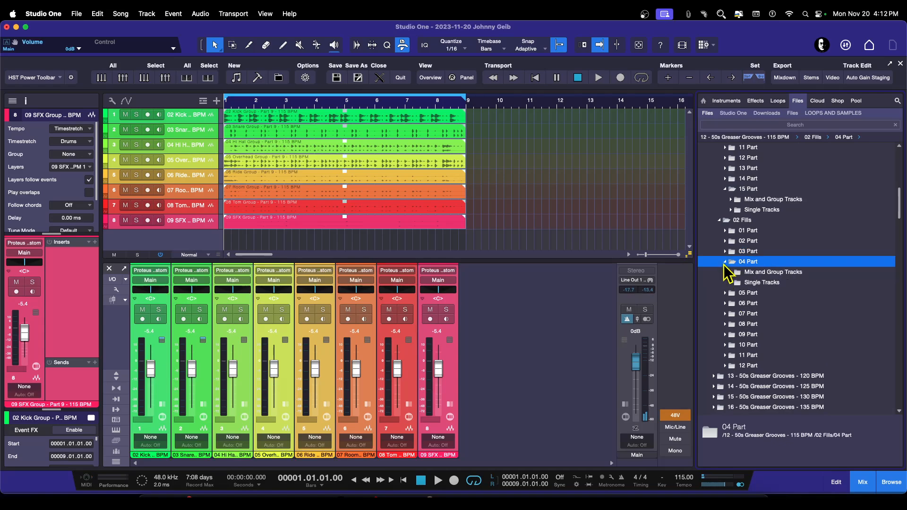
left_click(743, 274)
left_click(751, 286)
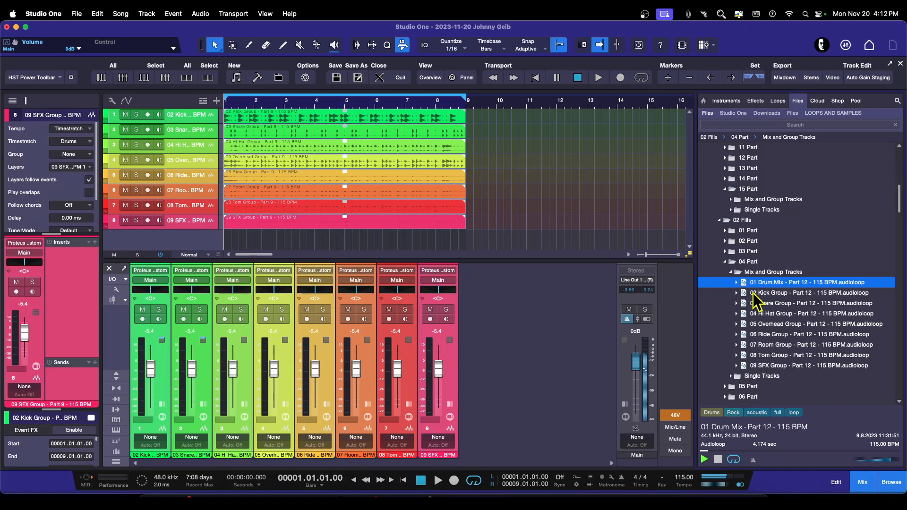
left_click(753, 294)
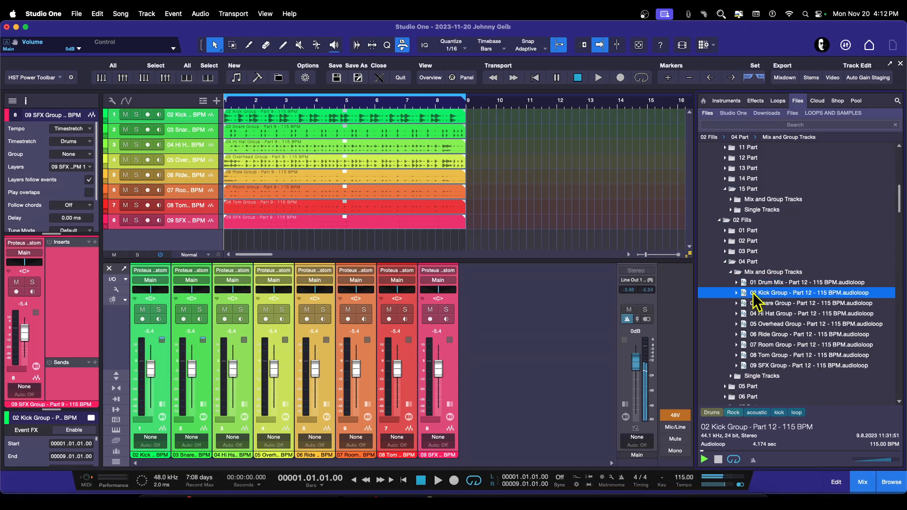
left_click(754, 367, "shift")
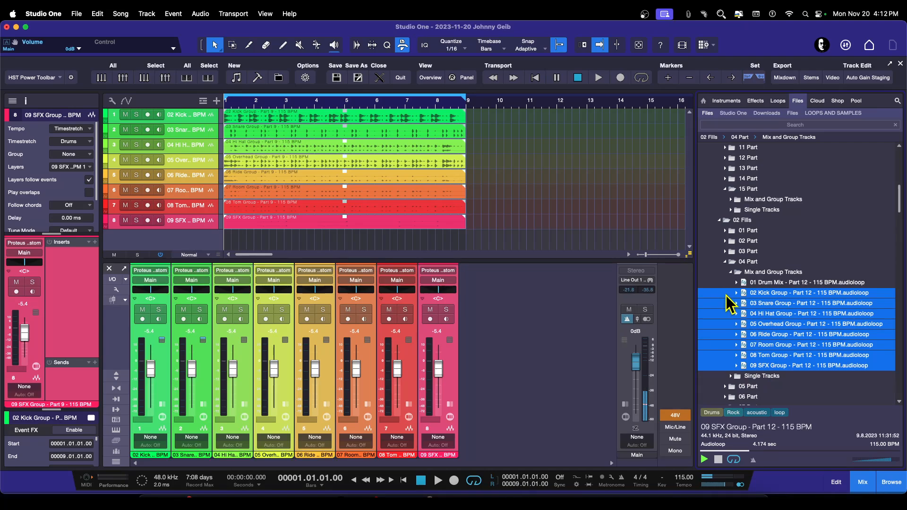
left_click_drag(728, 294, 501, 120)
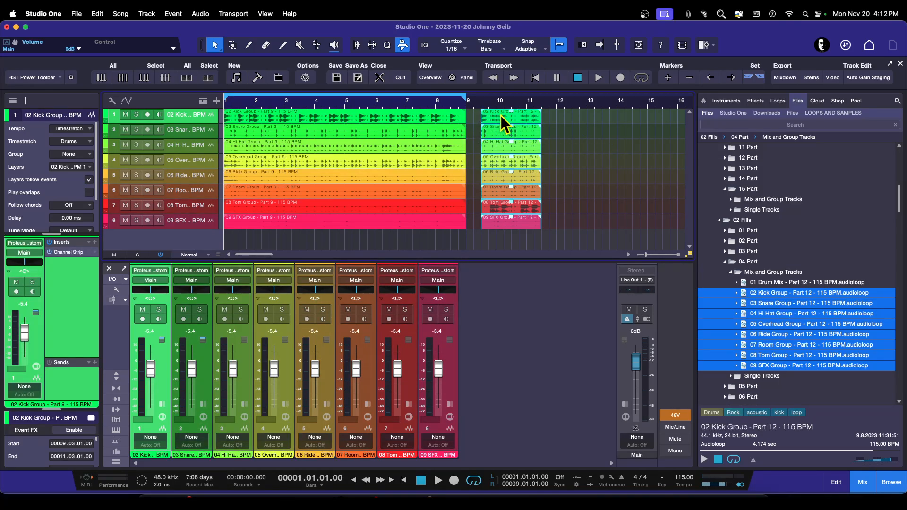
Step: Shorten the groove events to end at bar 7 and move the fill events to start at bar 7
left_click_drag(505, 117, 405, 222)
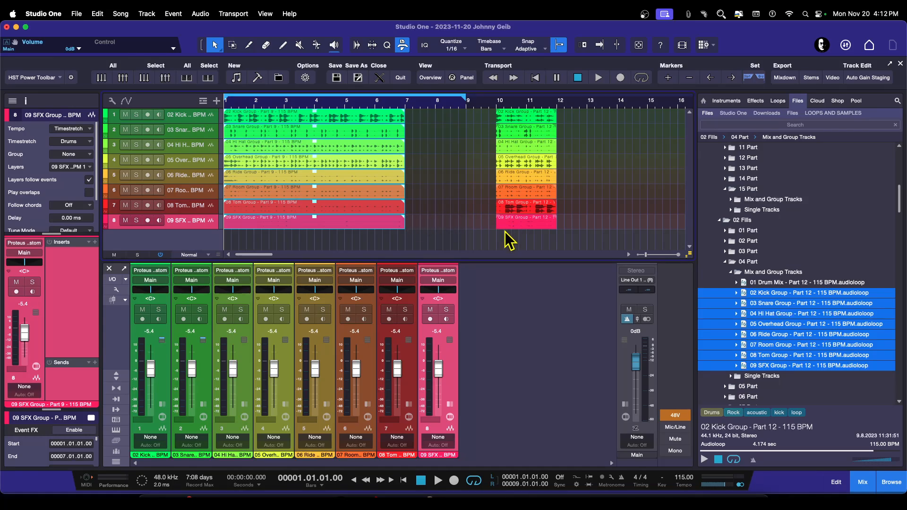
left_click_drag(504, 251, 549, 123)
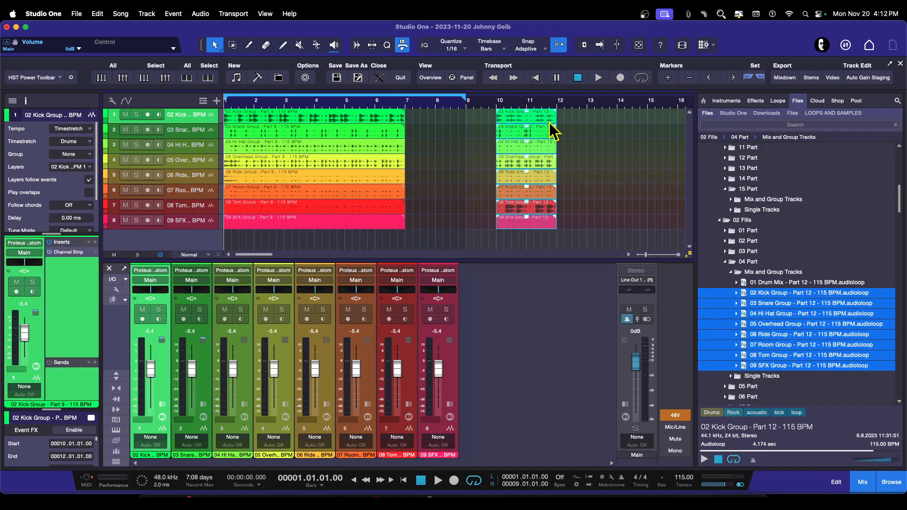
left_click_drag(535, 192, 447, 180)
left_click(527, 221)
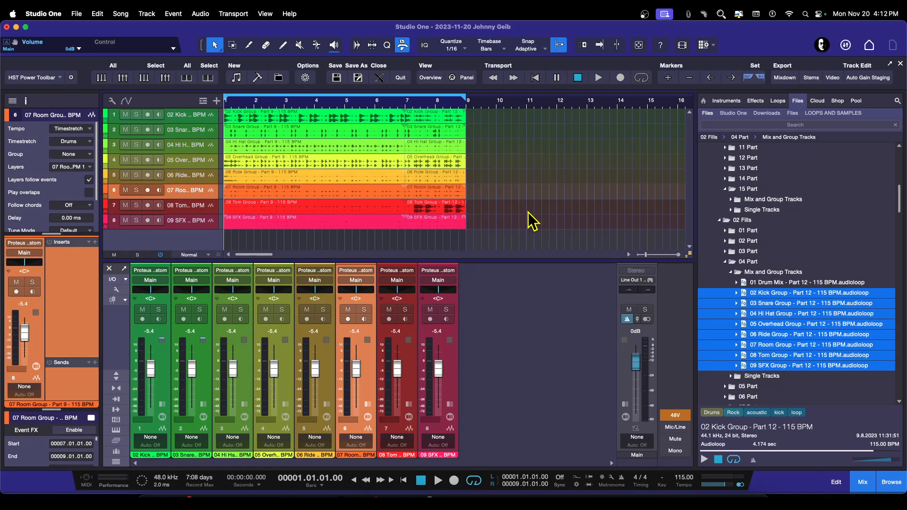
Step: Move the fill events to start at bar 8 and extend the groove events to end at bar 8
key("space")
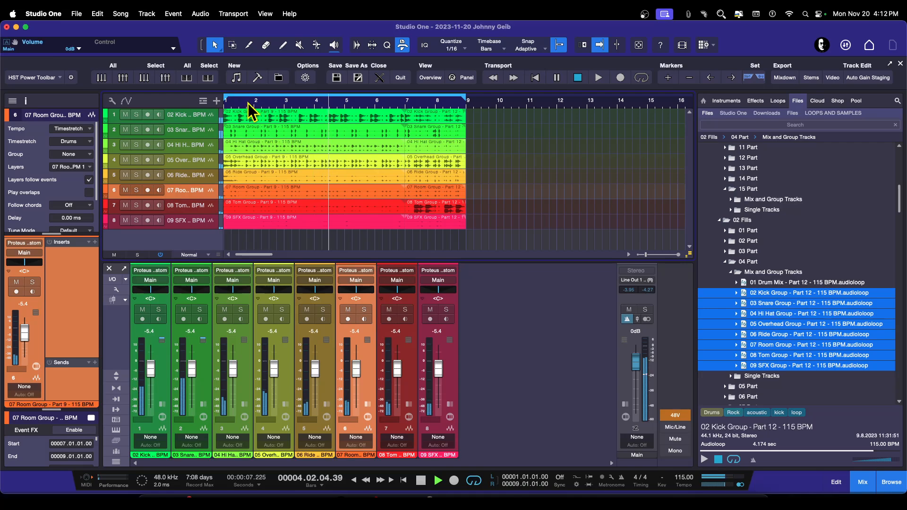
left_click_drag(248, 103, 257, 109)
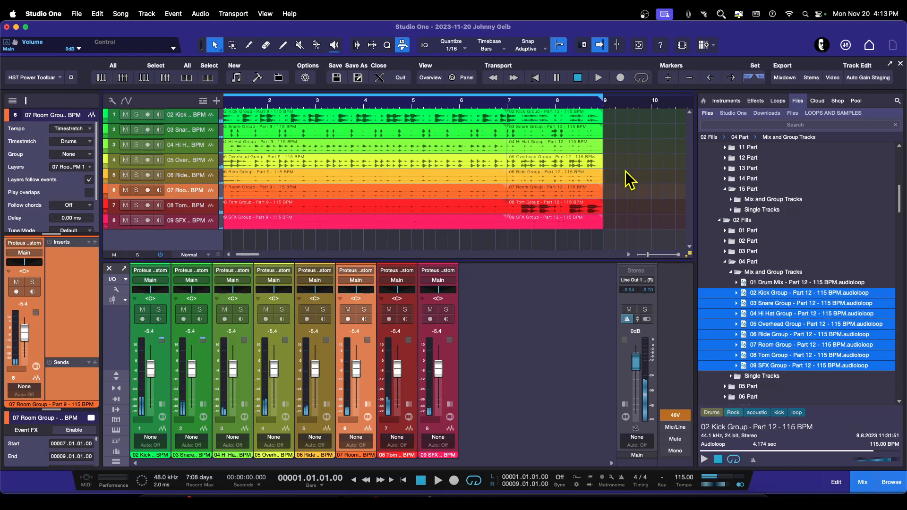
left_click_drag(626, 234, 623, 119)
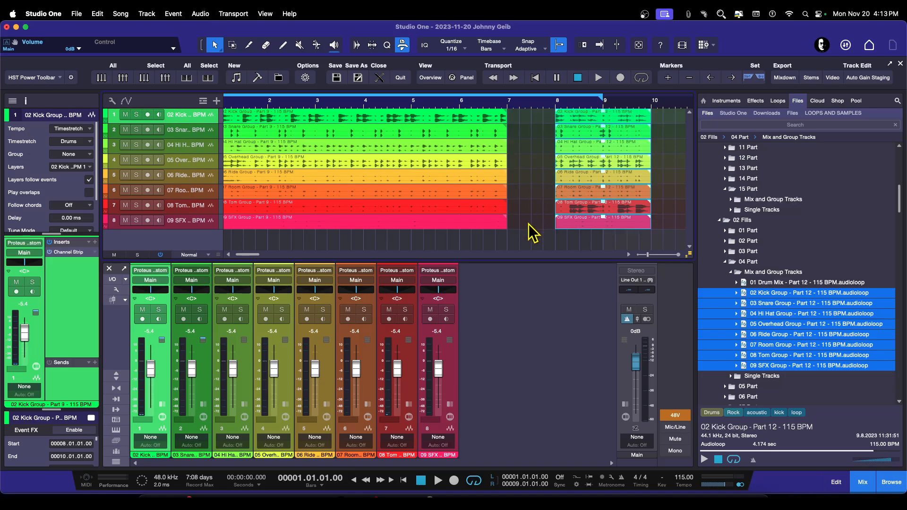
left_click_drag(529, 224, 507, 109)
left_click_drag(506, 150, 556, 150)
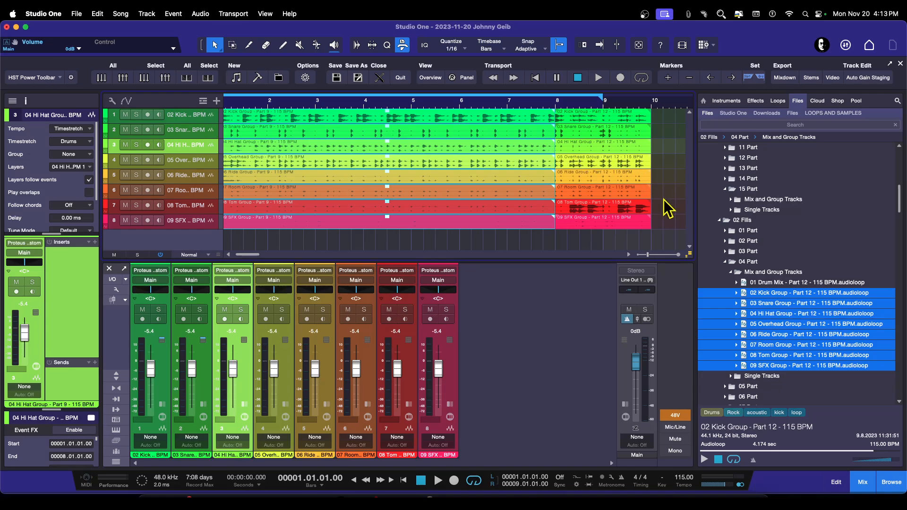
Step: Trim the fill events to end at bar 9
left_click_drag(660, 229, 634, 119)
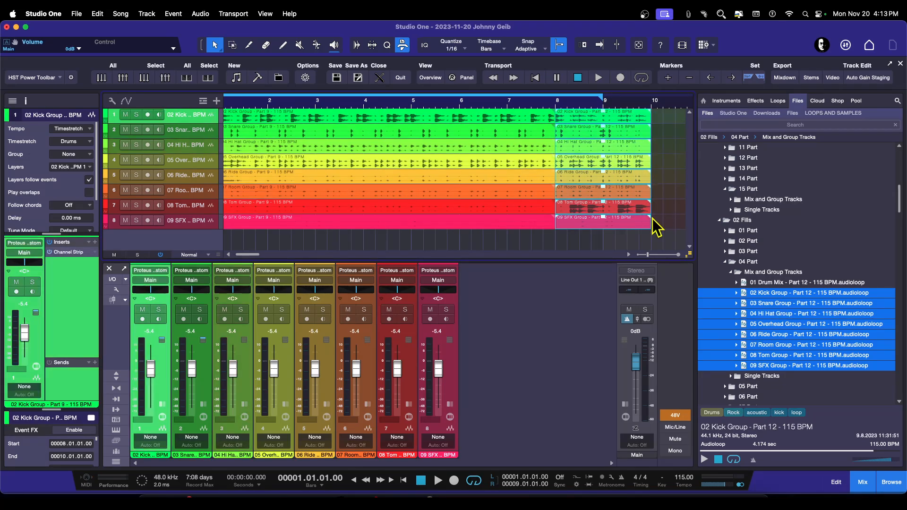
left_click_drag(656, 224, 603, 224)
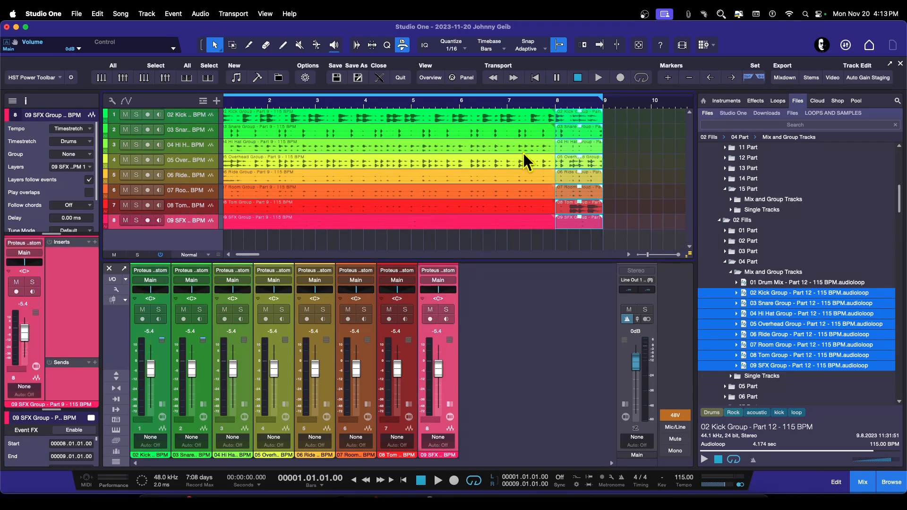
Step: Audition the groove leading into the fill, playing from bar 5 and again from near bar 8
left_click(412, 106)
key("space")
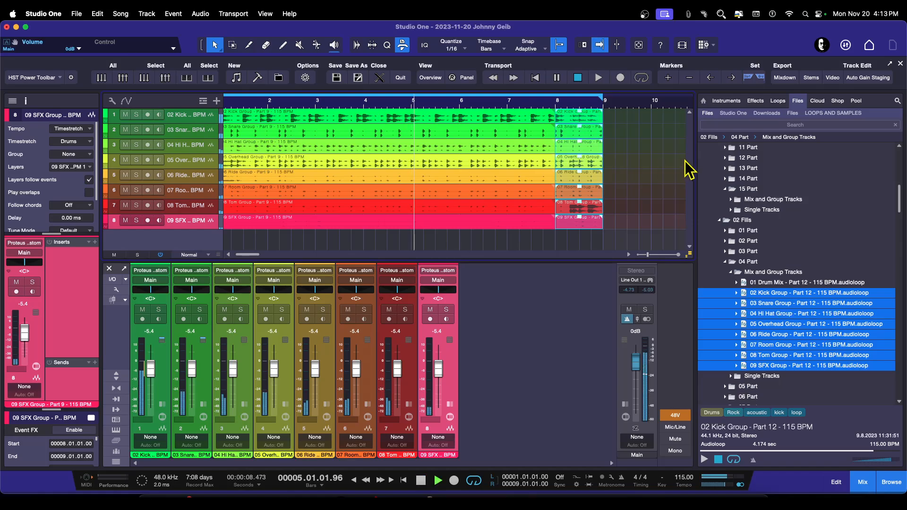
left_click(642, 179)
key("space")
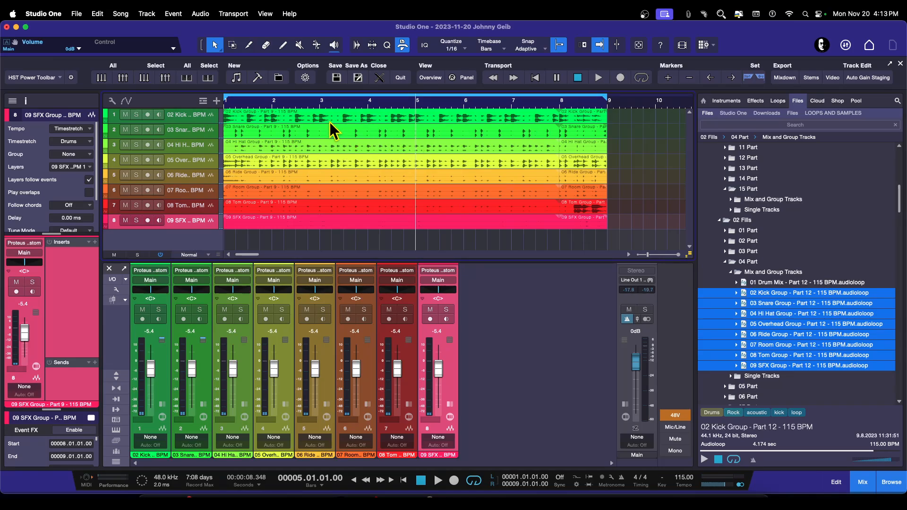
key("space")
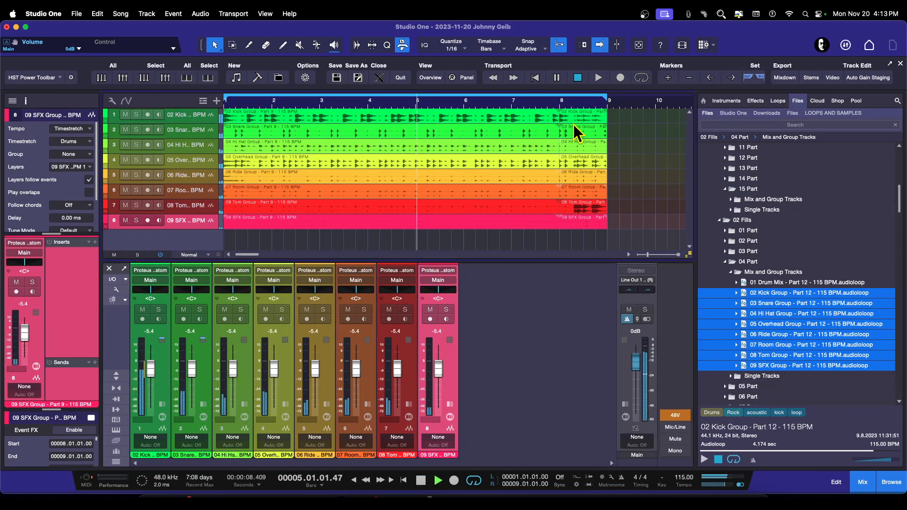
left_click(561, 103)
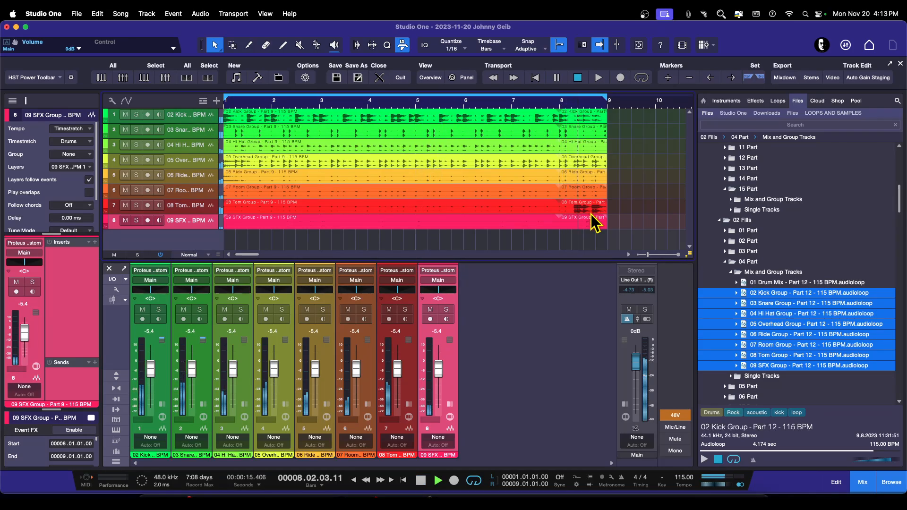
Step: Stop playback and expand the mixer to show the insert and send sections on every channel
key("space")
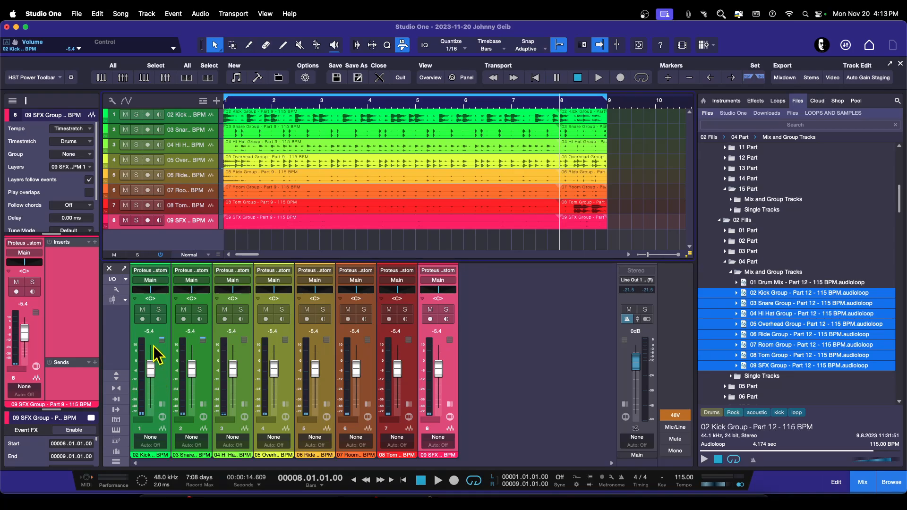
left_click(120, 374)
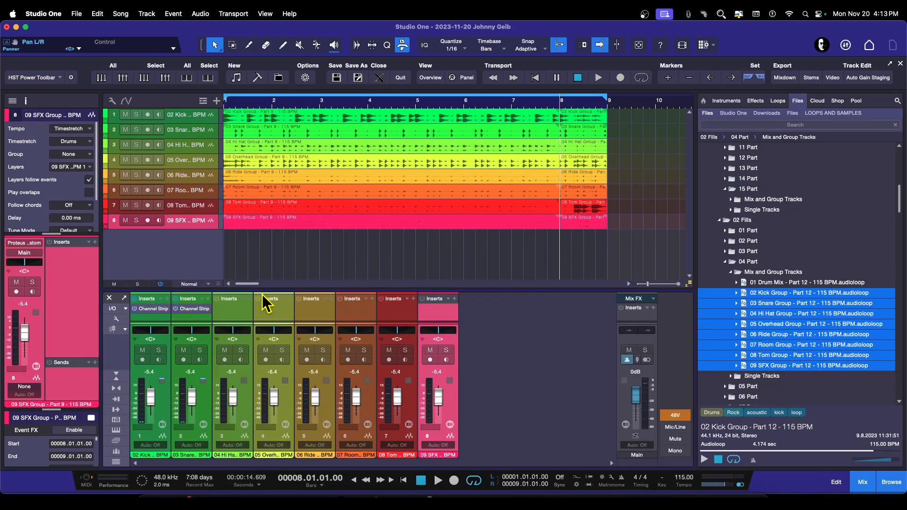
left_click_drag(262, 290, 262, 257)
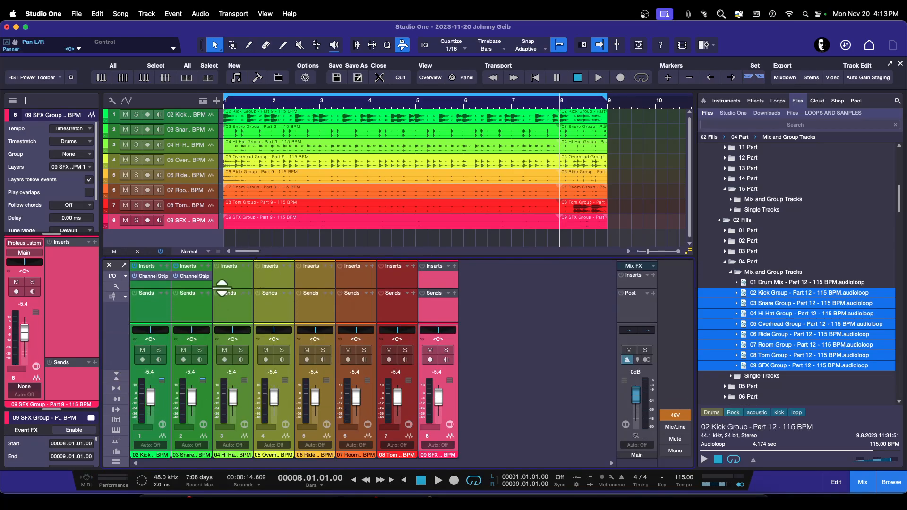
left_click_drag(160, 288, 161, 298)
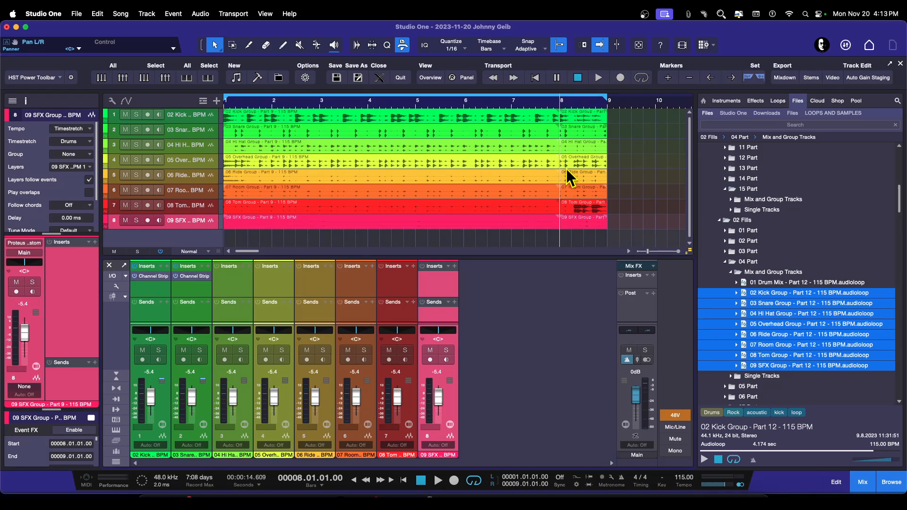
Step: Briefly play the arrangement and stop it again
key("space")
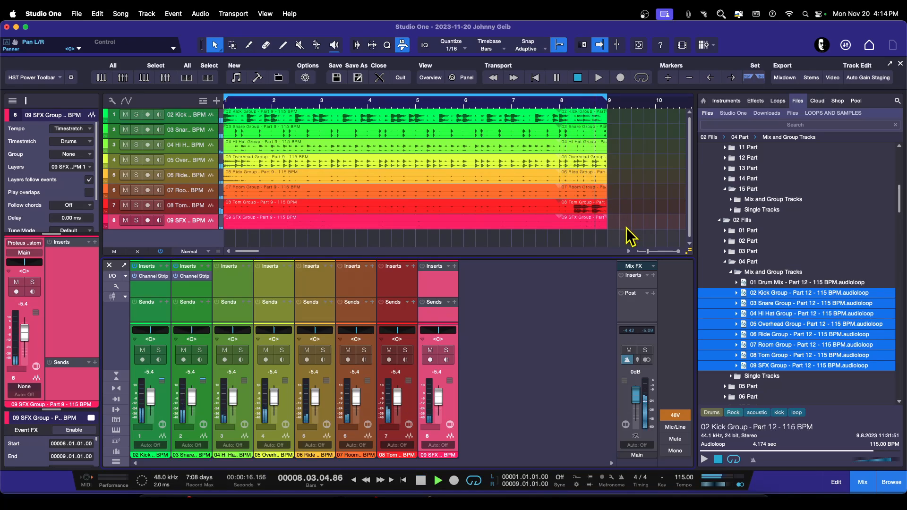
key("space")
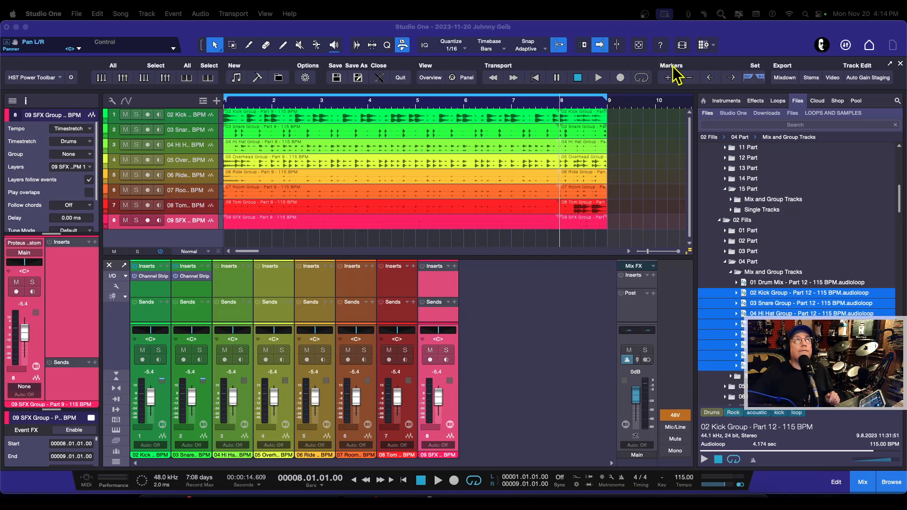
Step: Narrow the browser panel and scroll its file list back up to the 01 Grooves folder
scroll(766, 199, "down", 5)
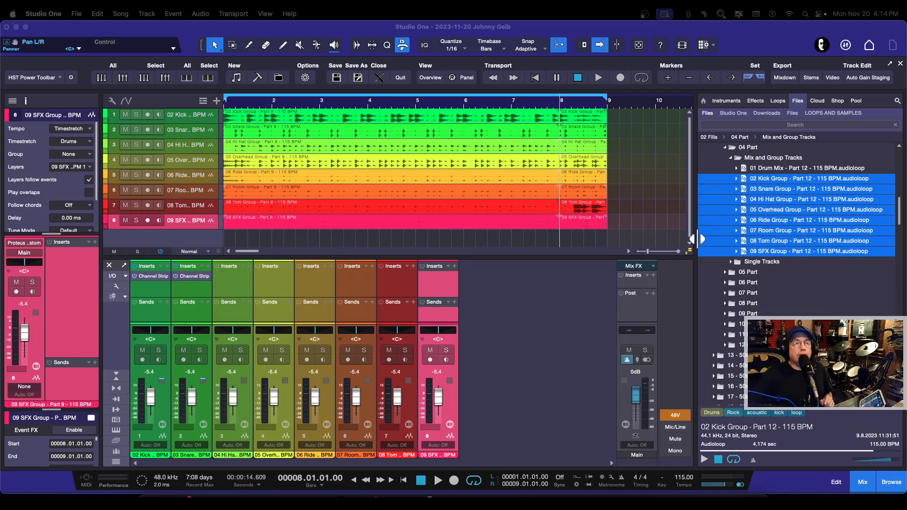
left_click_drag(697, 239, 740, 247)
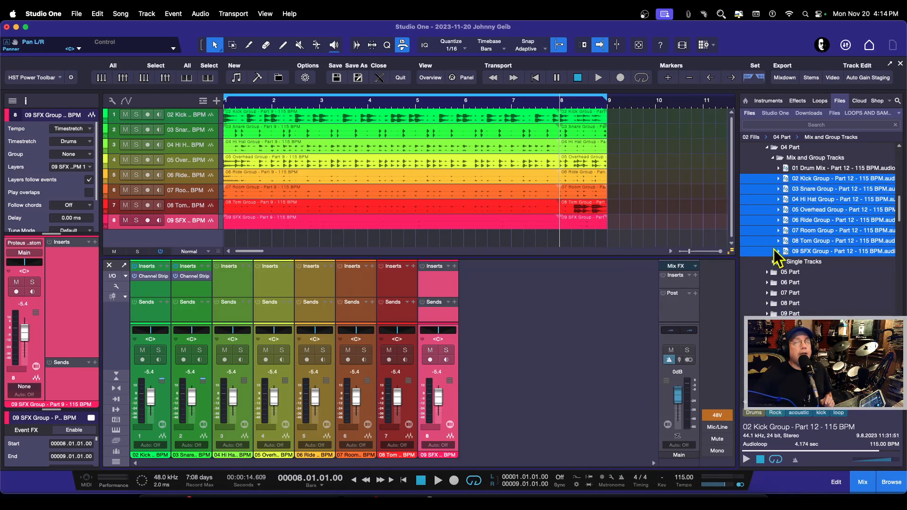
scroll(813, 284, "down", 5)
scroll(842, 307, "up", 7)
scroll(843, 309, "up", 15)
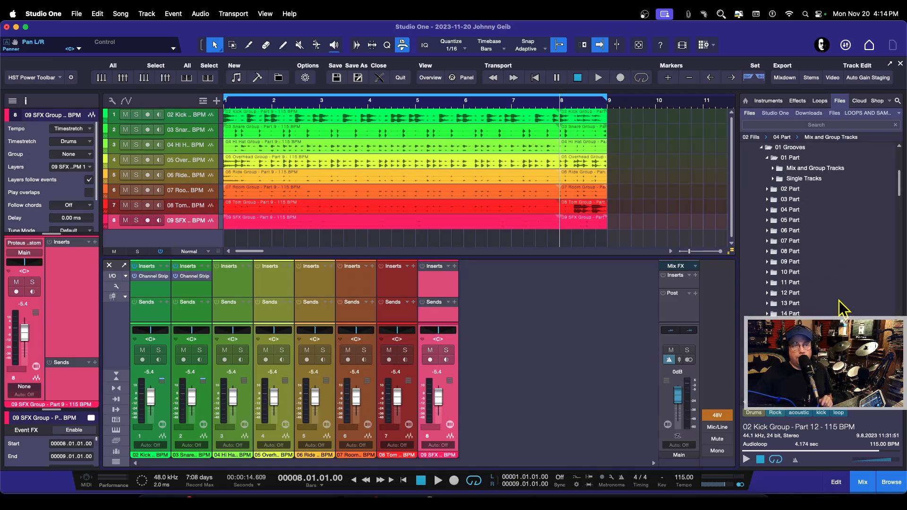
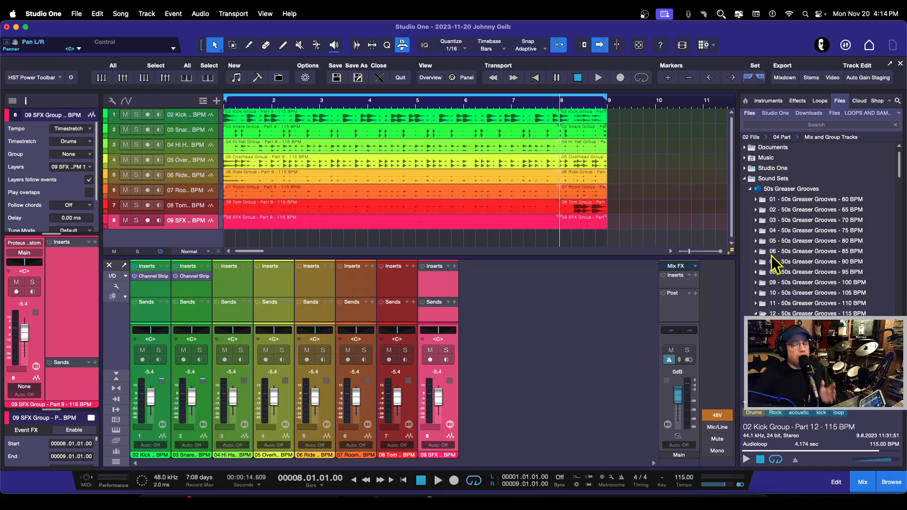
Step: Open the 60 BPM 50s Greaser Grooves folder down to Part 1's Mix and Group Tracks and preview the 01 Drum Mix loop
left_click(757, 314)
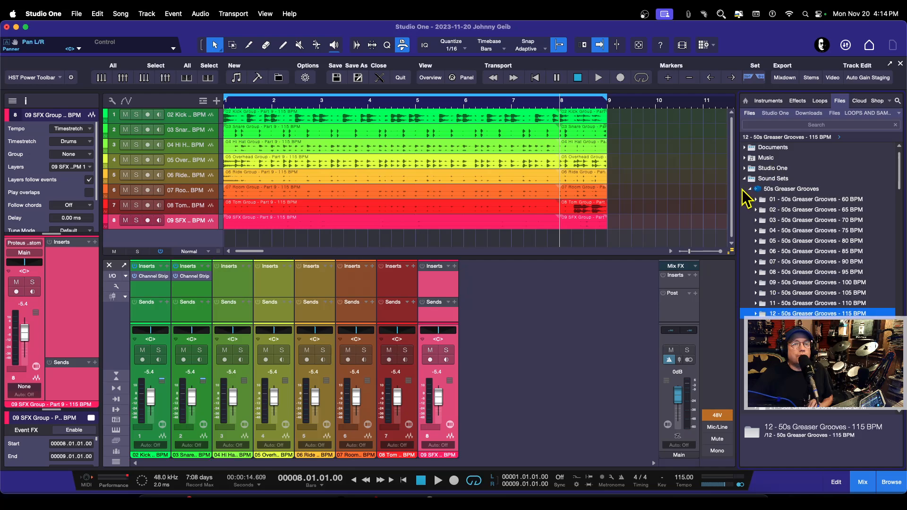
scroll(793, 218, "down", 3)
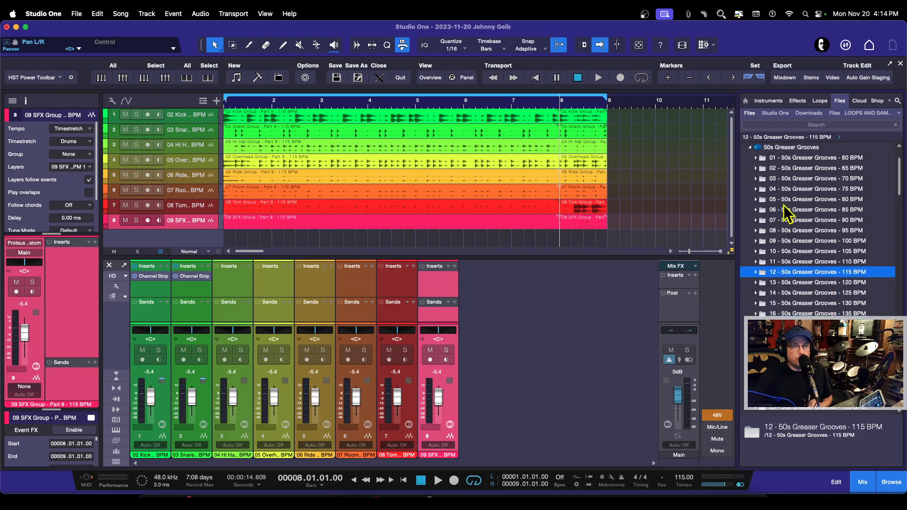
scroll(787, 213, "up", 3)
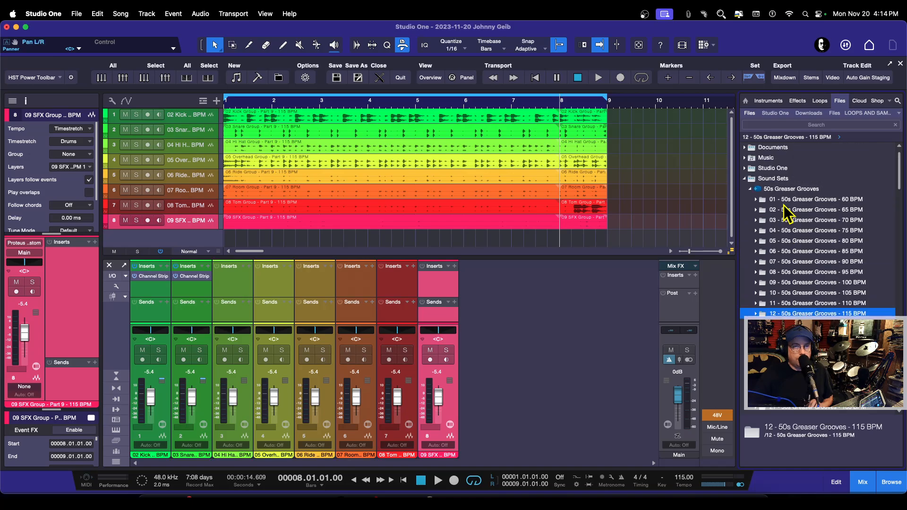
scroll(787, 213, "up", 1)
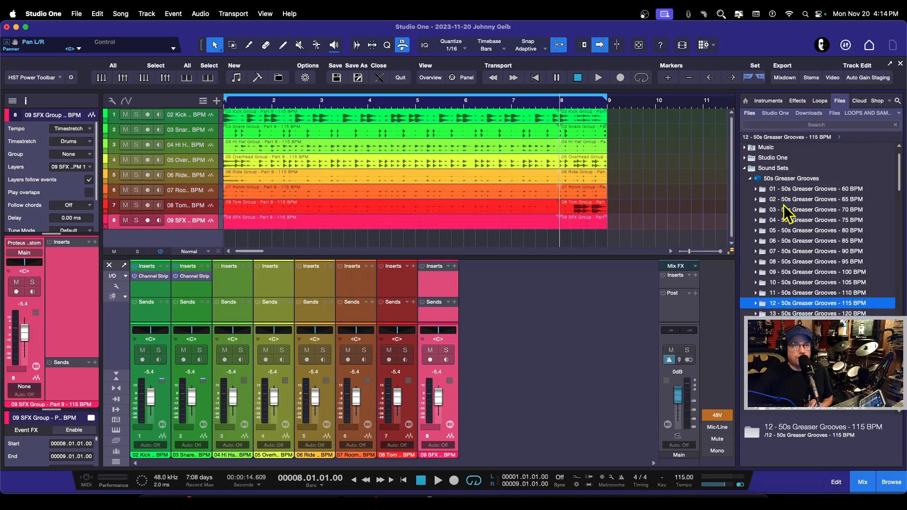
left_click(755, 190)
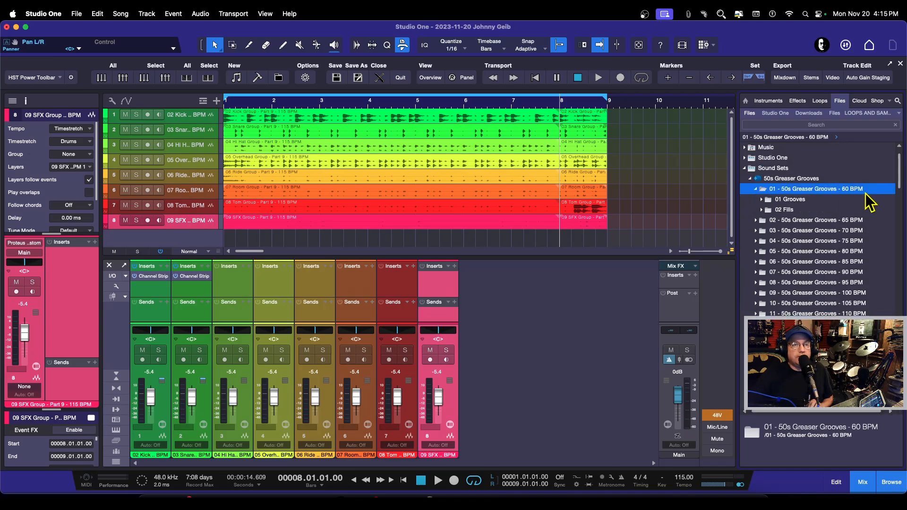
double_click(800, 201)
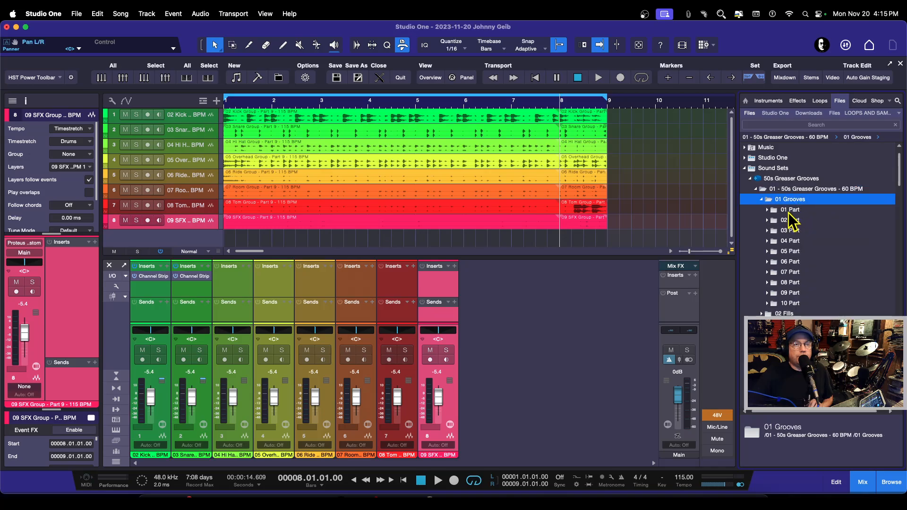
double_click(799, 209)
double_click(813, 221)
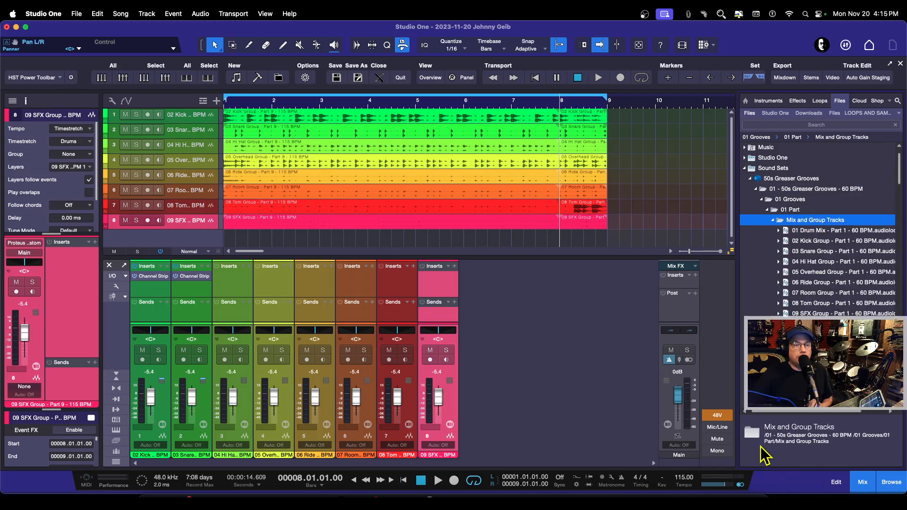
double_click(809, 221)
double_click(809, 222)
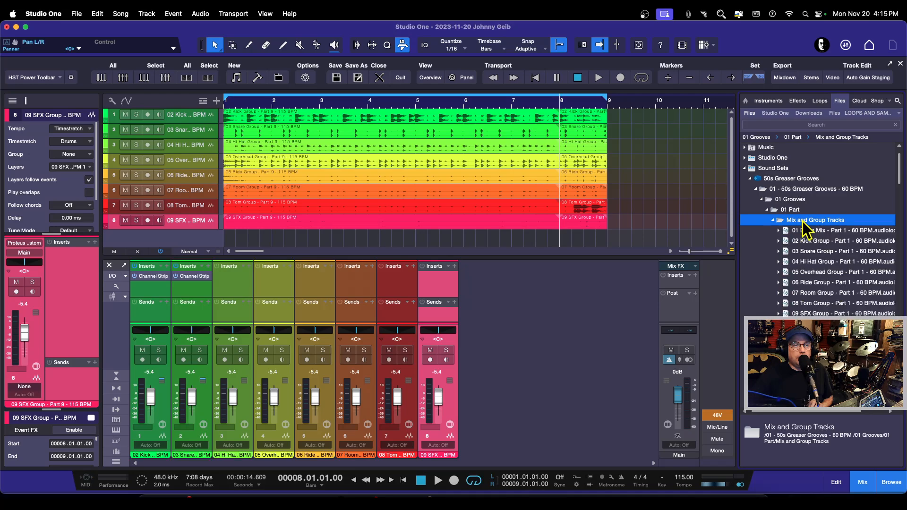
left_click(811, 230)
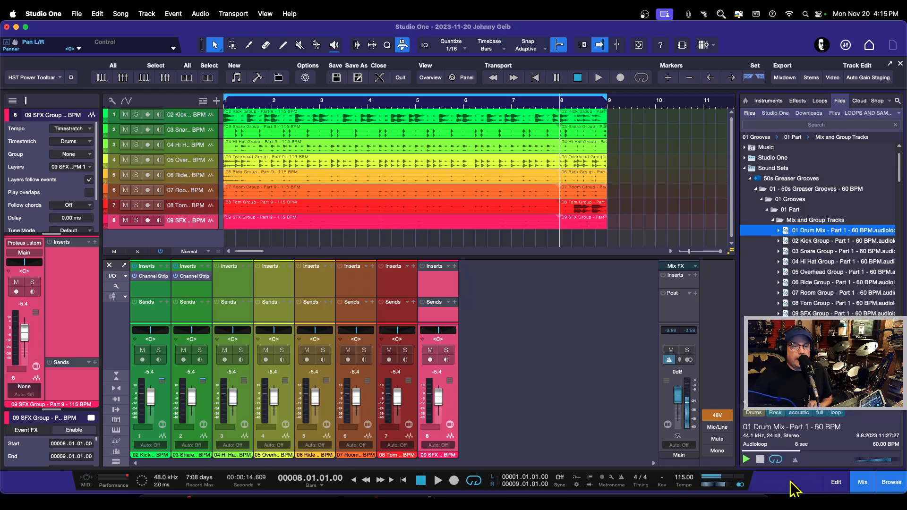
left_click(796, 461)
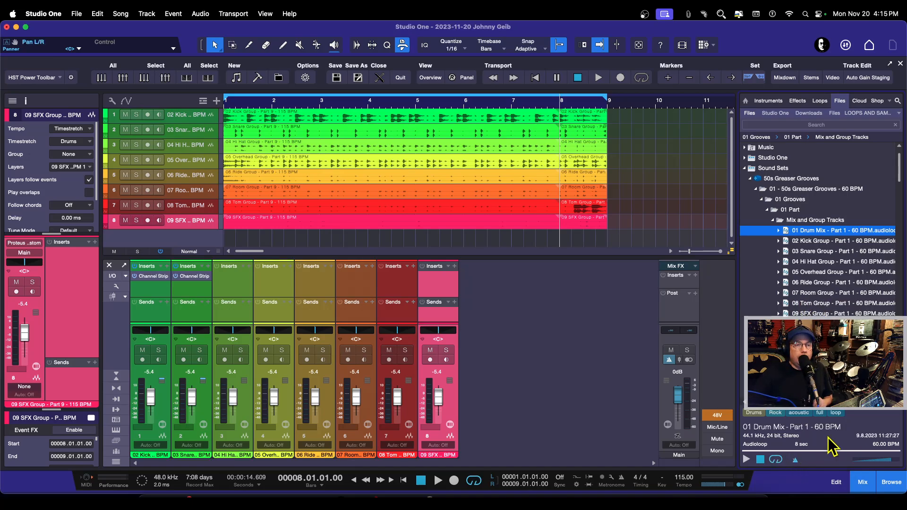
left_click(793, 231)
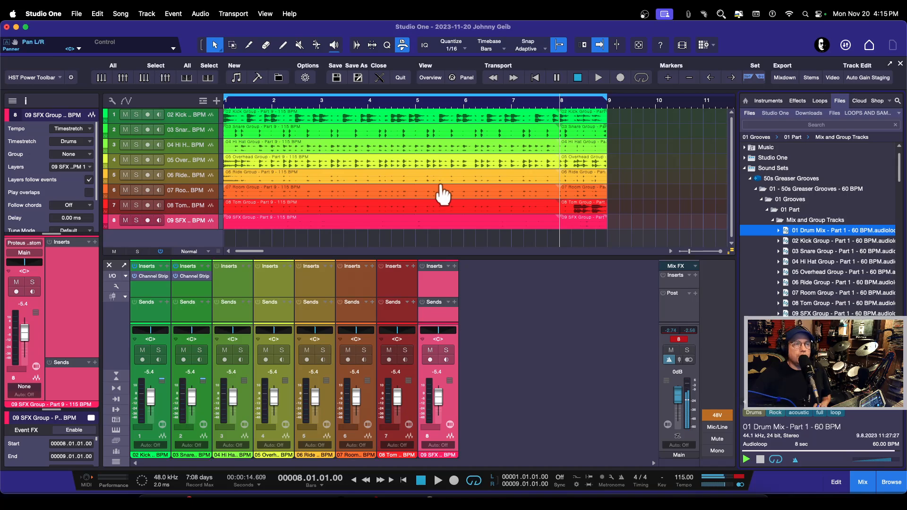
left_click(796, 461)
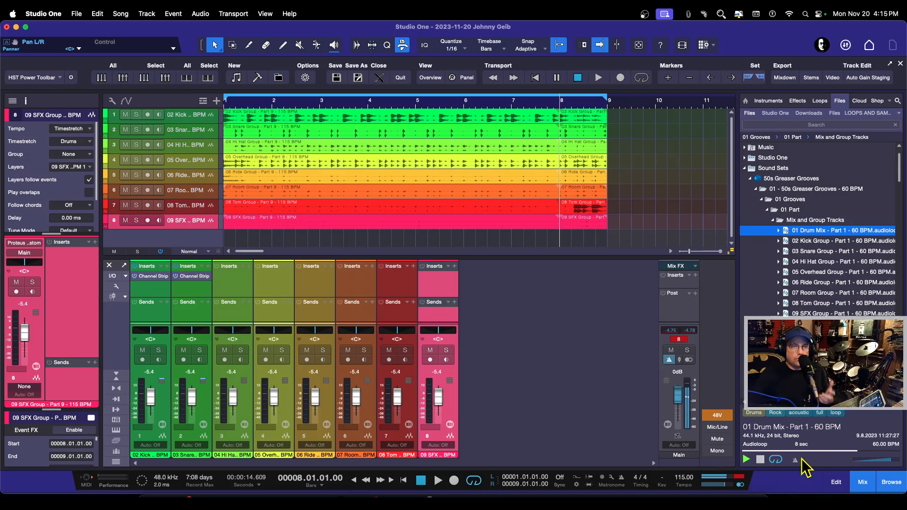
Step: Collapse the 60 BPM folders and preview the 01 Drum Mix loop from the 80 BPM set's Part 1 Mix and Group Tracks
left_click(773, 220)
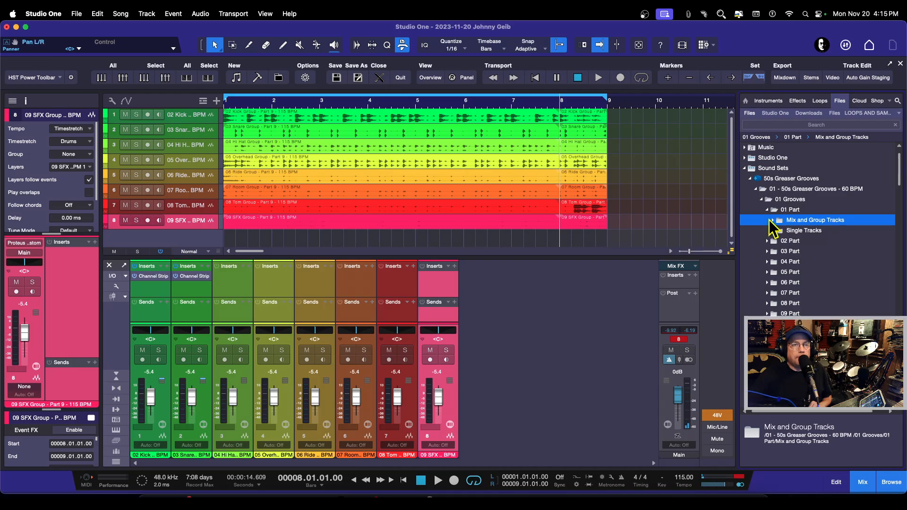
left_click(767, 211)
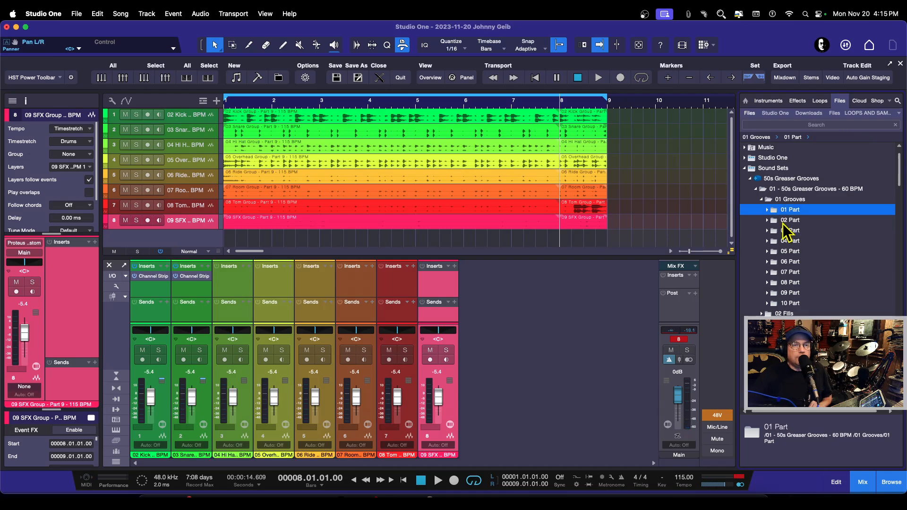
left_click(763, 199)
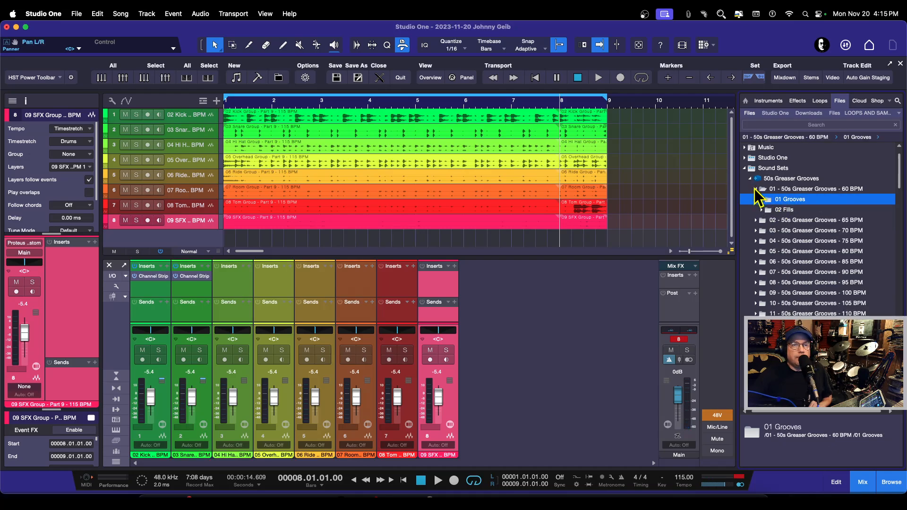
left_click(756, 189)
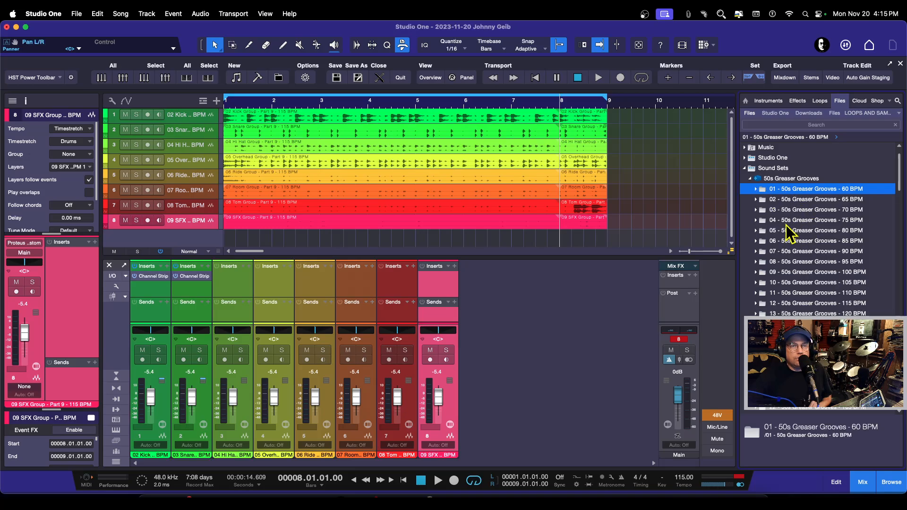
left_click(756, 231)
left_click(762, 241)
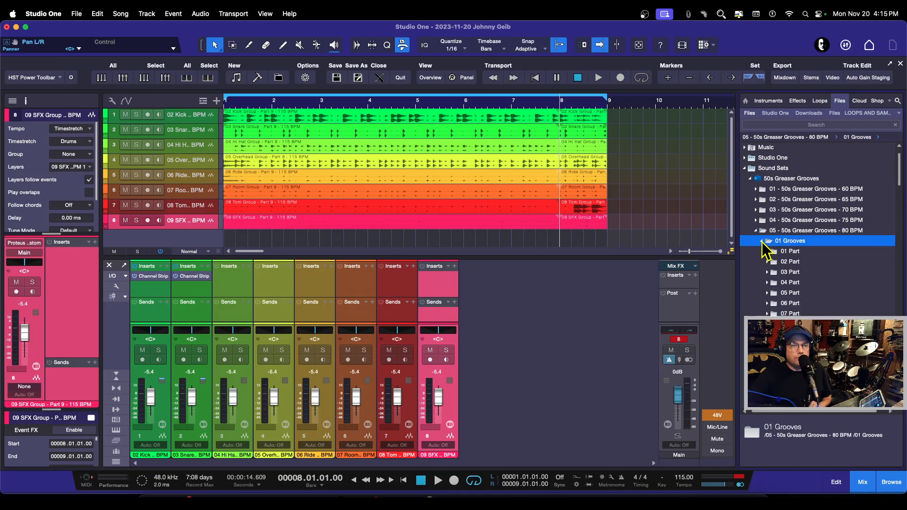
double_click(798, 252)
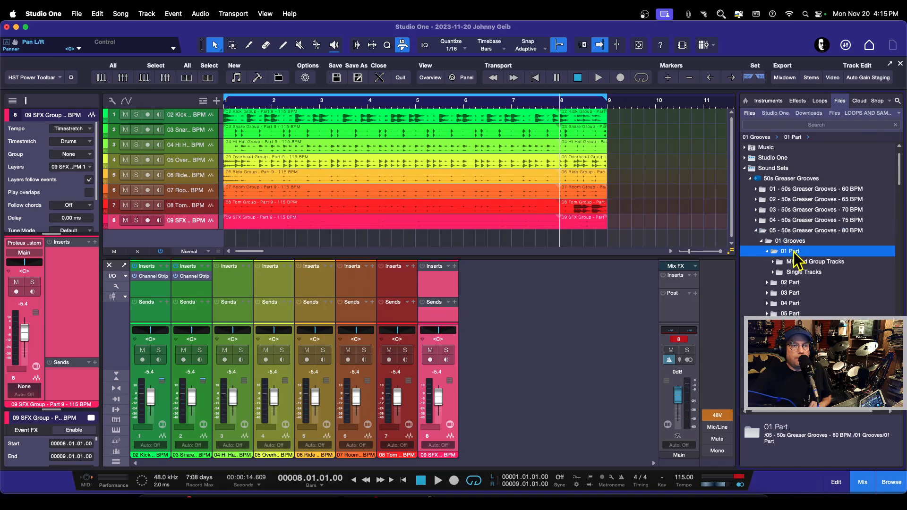
double_click(818, 262)
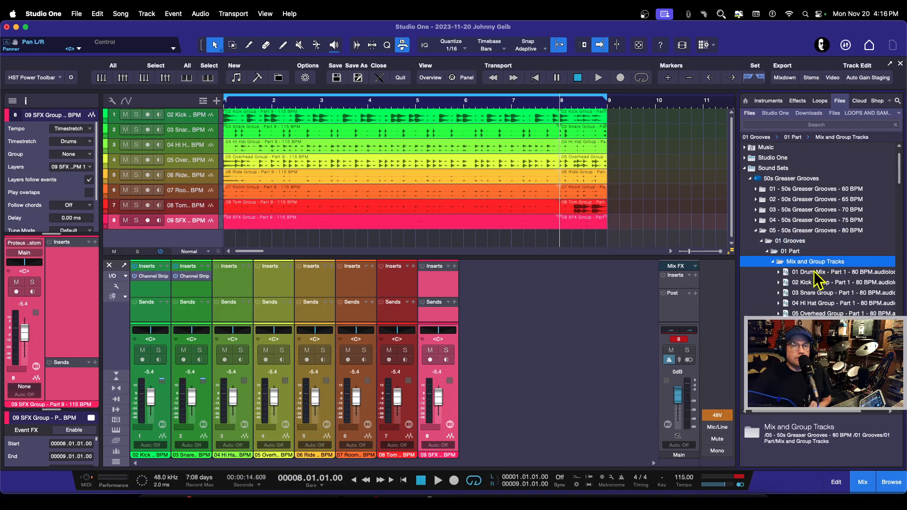
left_click(817, 273)
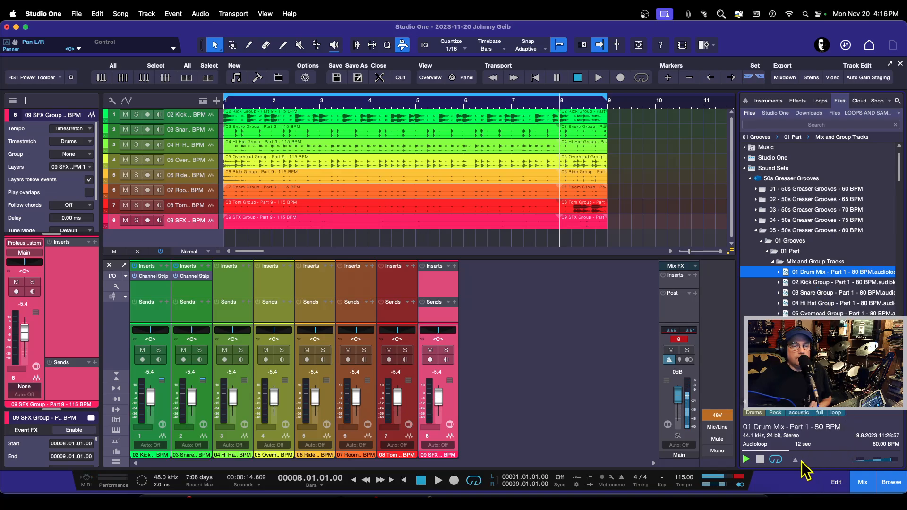
left_click(796, 460)
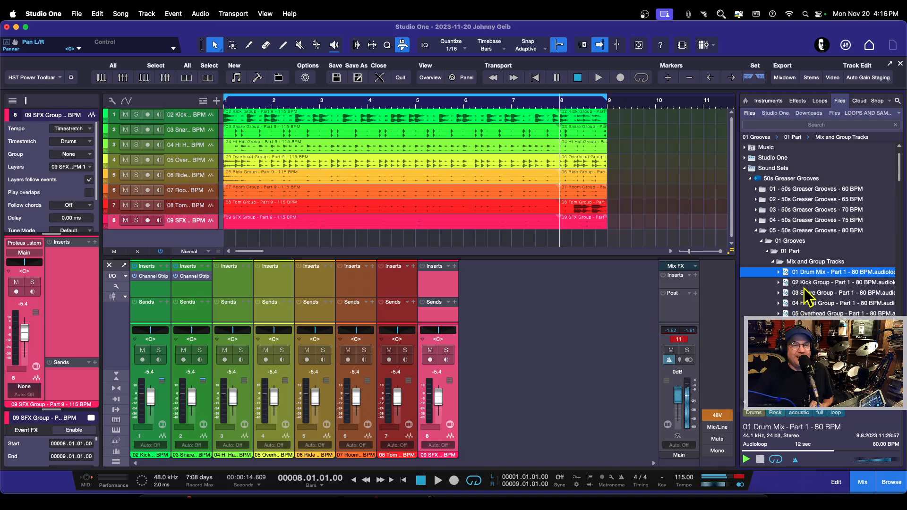
Step: Collapse the 80 BPM folders and preview the 01 Drum Mix loop from the 110 BPM set's Part 1 Mix and Group Tracks
left_click(773, 261)
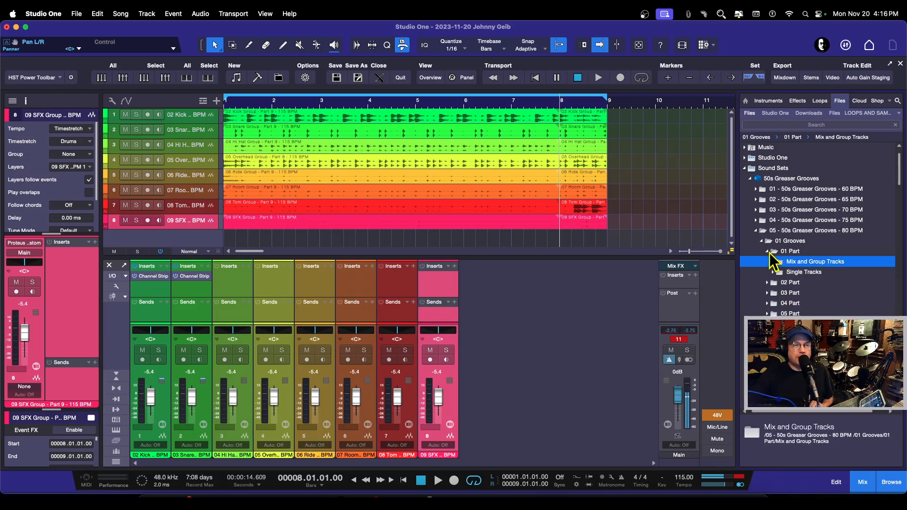
left_click(768, 251)
left_click(757, 231)
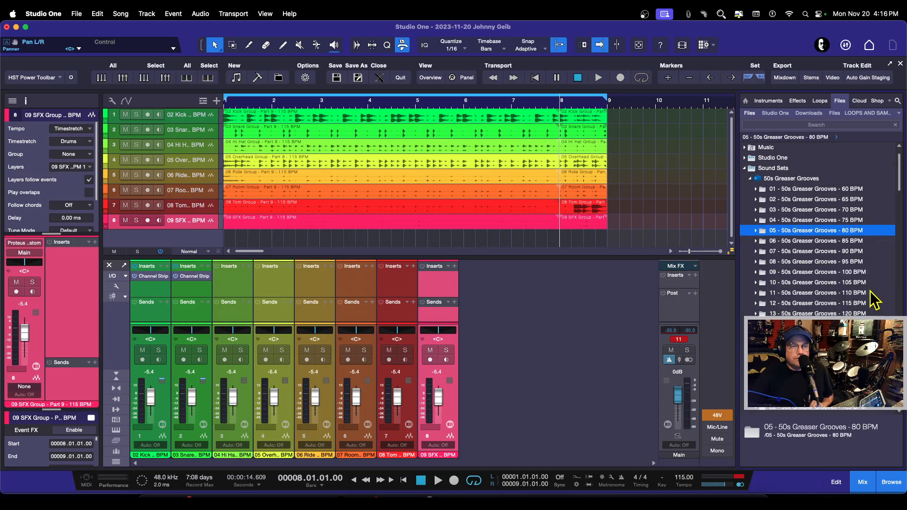
left_click(757, 293)
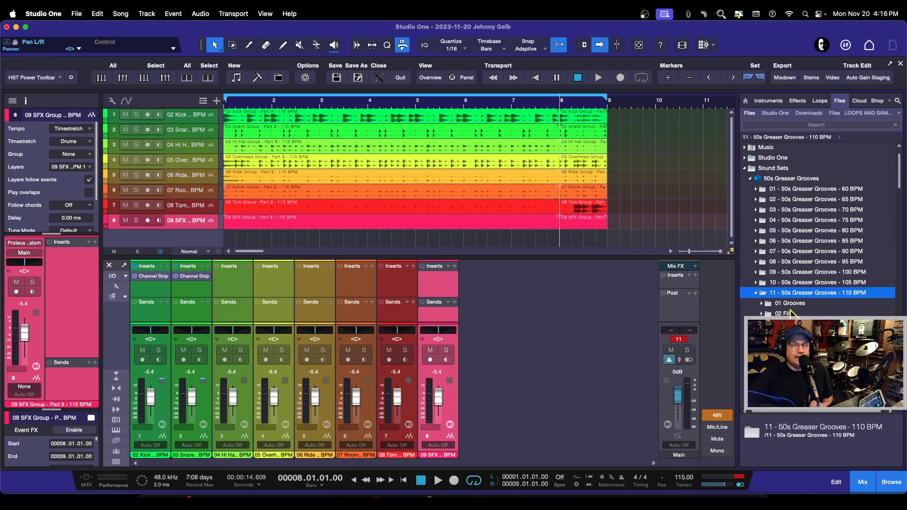
left_click(762, 305)
left_click(776, 313)
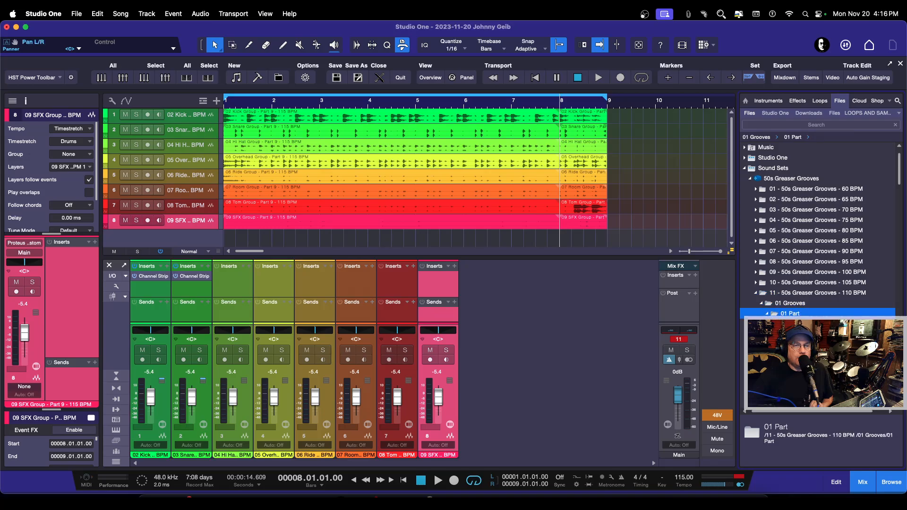
left_click(773, 324)
left_click(804, 334)
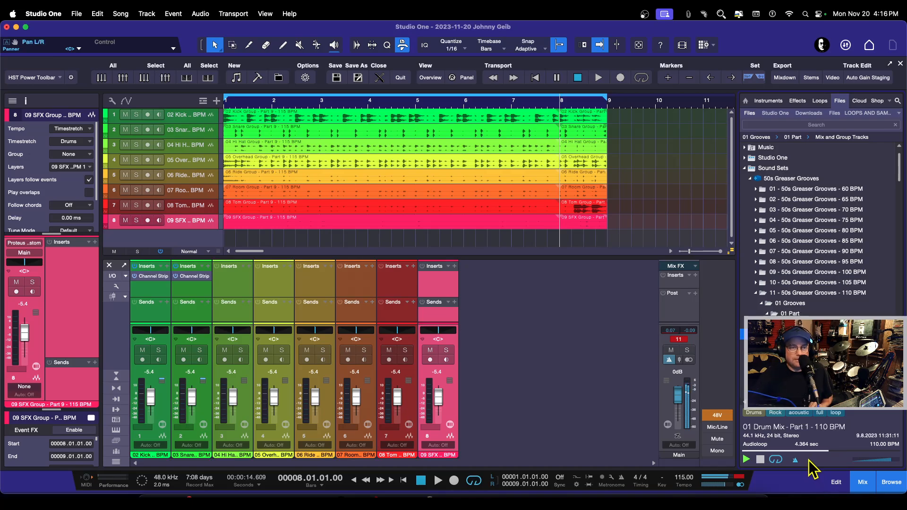
left_click(796, 461)
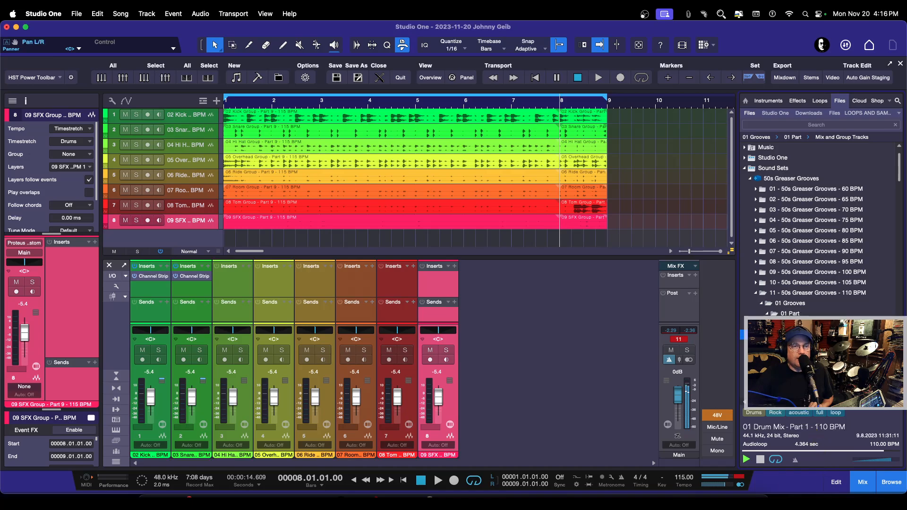
Step: Collapse the 110 BPM folder and preview the 01 Drum Mix loop from the 135 BPM set's 15 Part Mix and Group Tracks
left_click(757, 293)
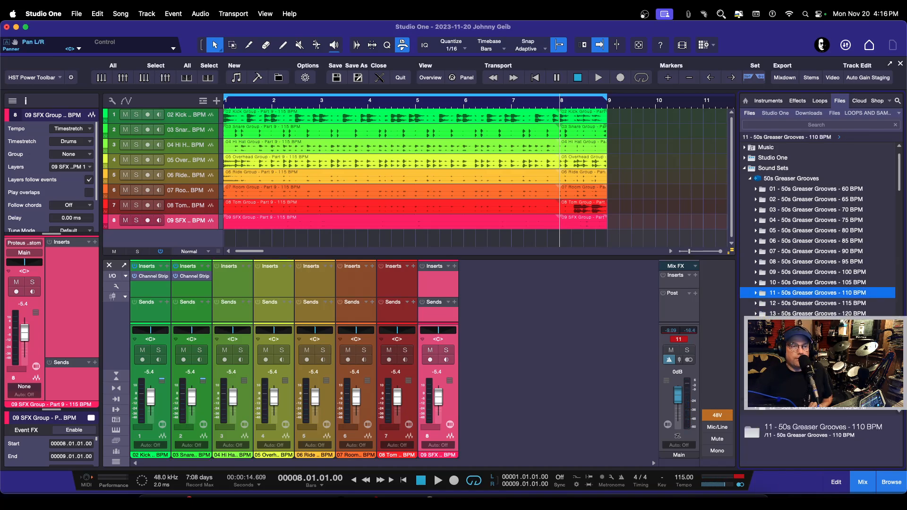
left_click(757, 345)
left_click(762, 355)
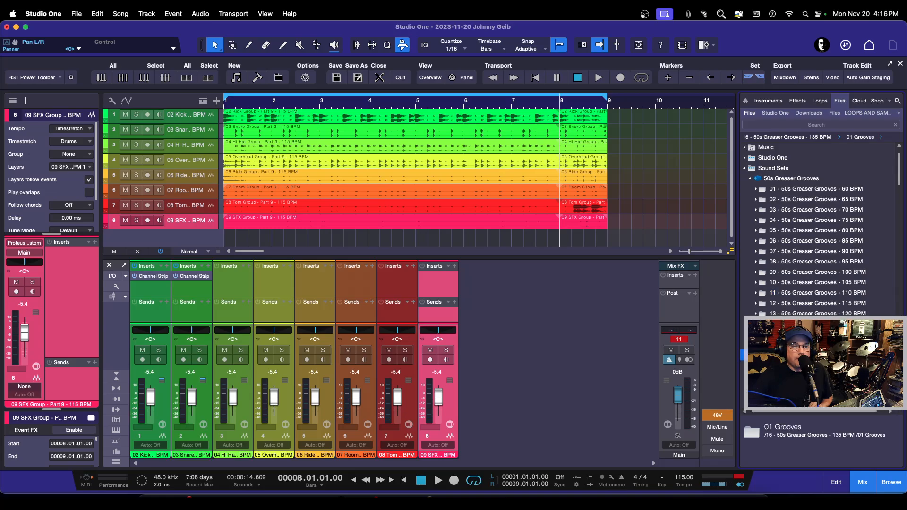
scroll(762, 355, "down", 5)
left_click(770, 315)
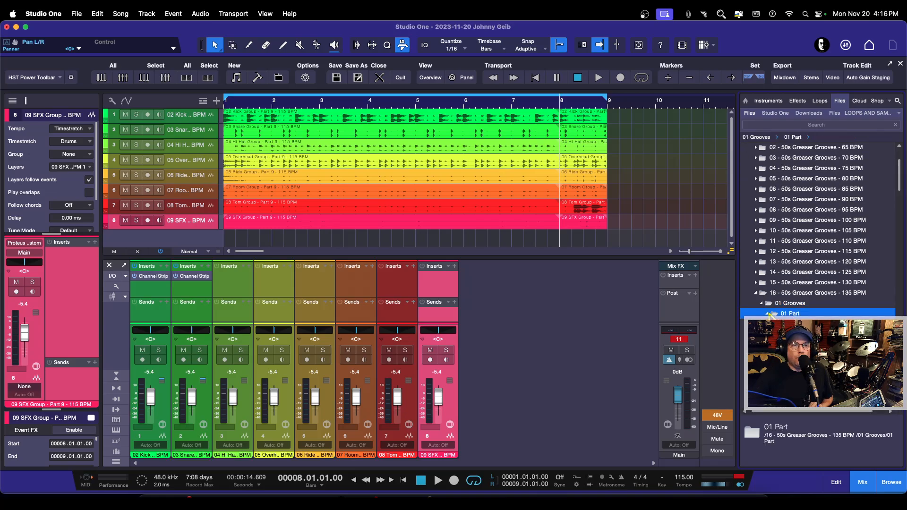
left_click(770, 304)
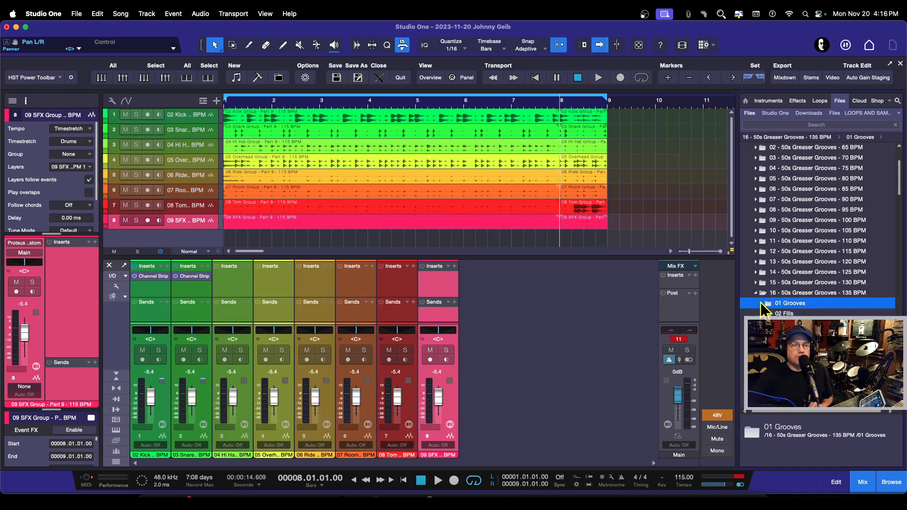
scroll(794, 313, "down", 4)
scroll(818, 227, "down", 2)
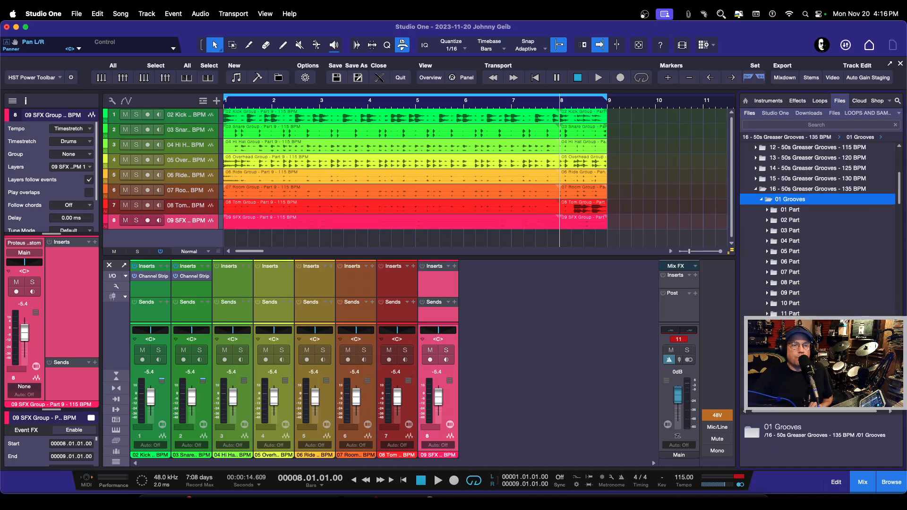
left_click(767, 355)
left_click(773, 366)
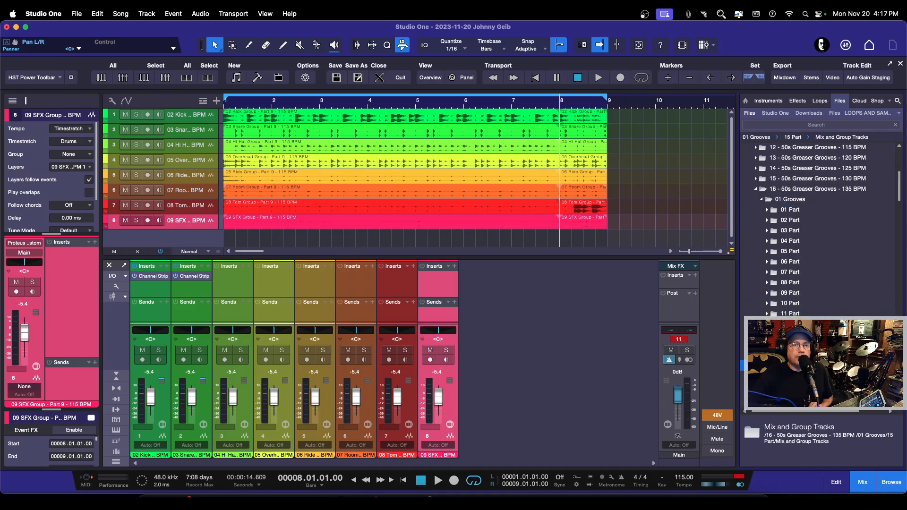
scroll(775, 366, "down", 3)
left_click(818, 324)
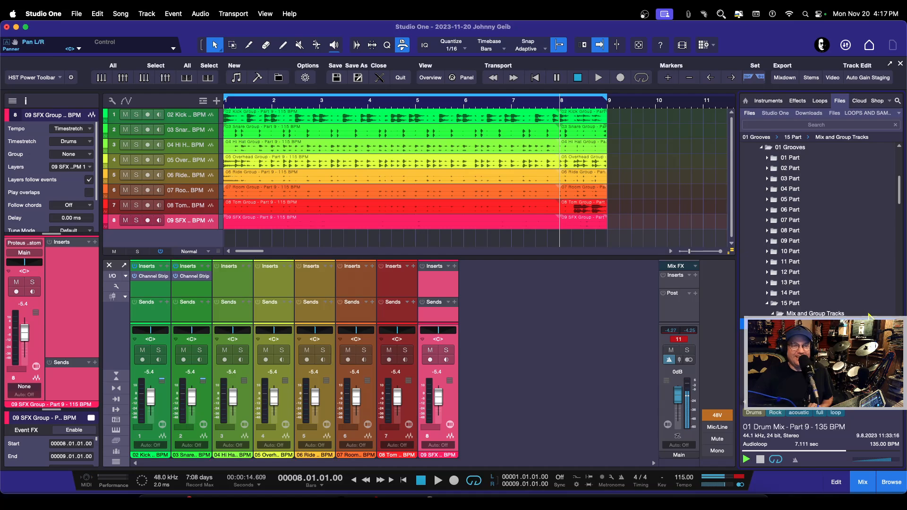
left_click(767, 304)
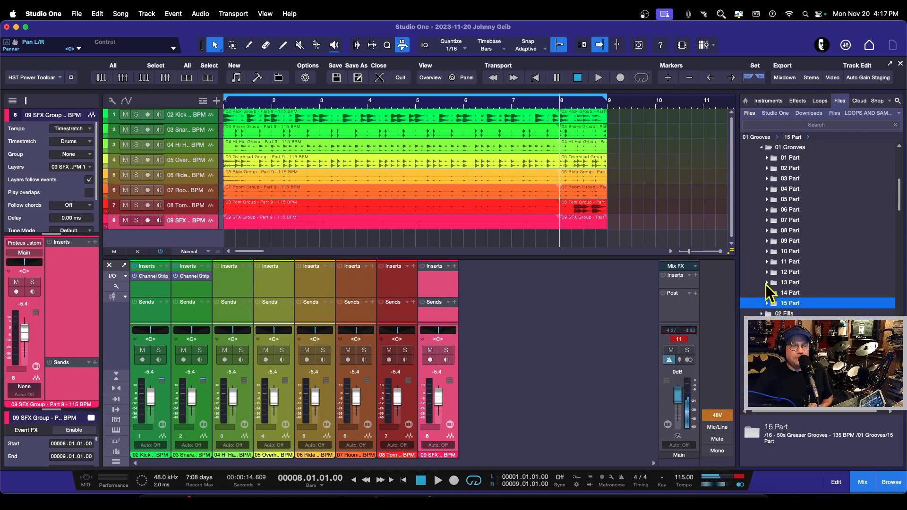
Step: Open the 135 BPM set's 13 Part Mix and Group Tracks and preview the 01 Drum Mix loop
left_click(767, 283)
left_click(773, 293)
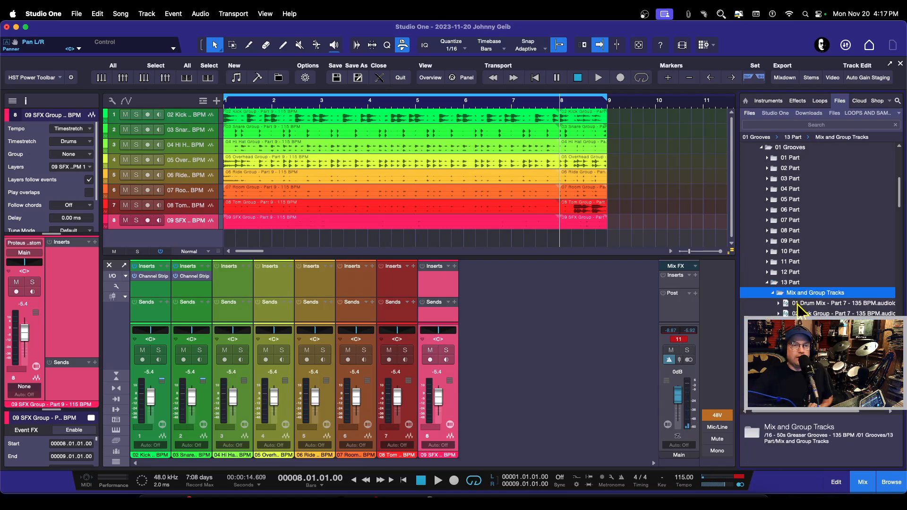
left_click(799, 303)
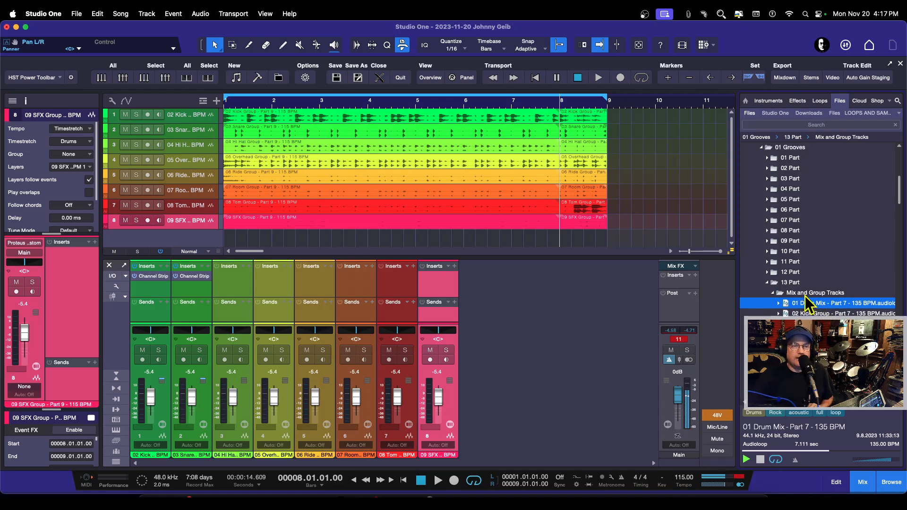
Step: Collapse the 135 BPM folders and preview the 01 Drum Mix loop from the 170 BPM set's 10 Part Mix and Group Tracks
left_click(768, 283)
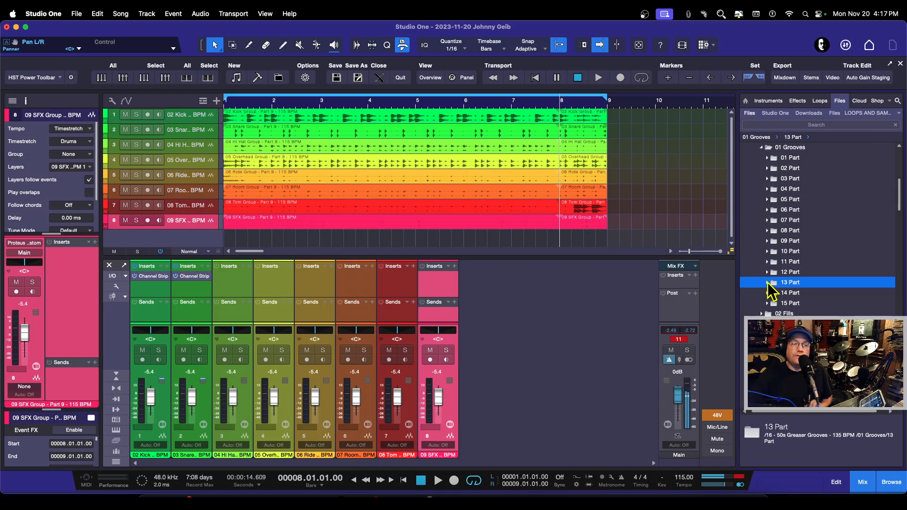
scroll(771, 218, "up", 3)
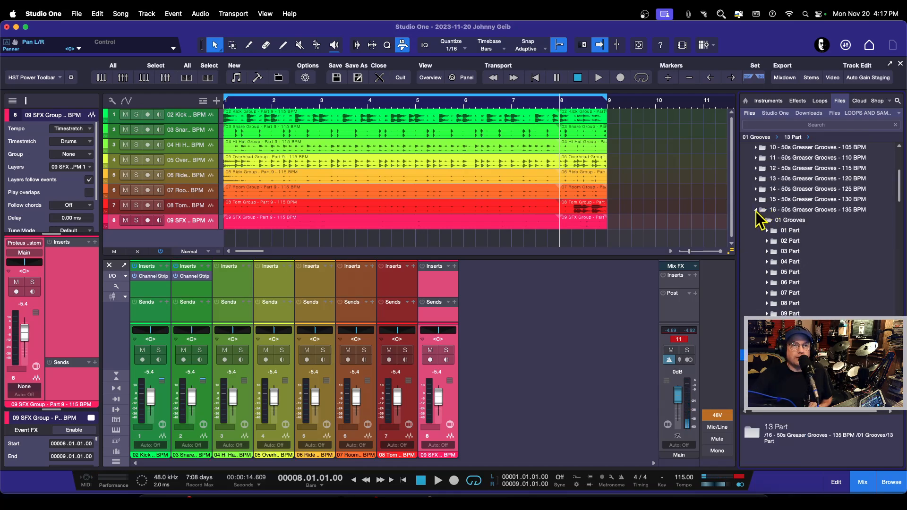
left_click(756, 211)
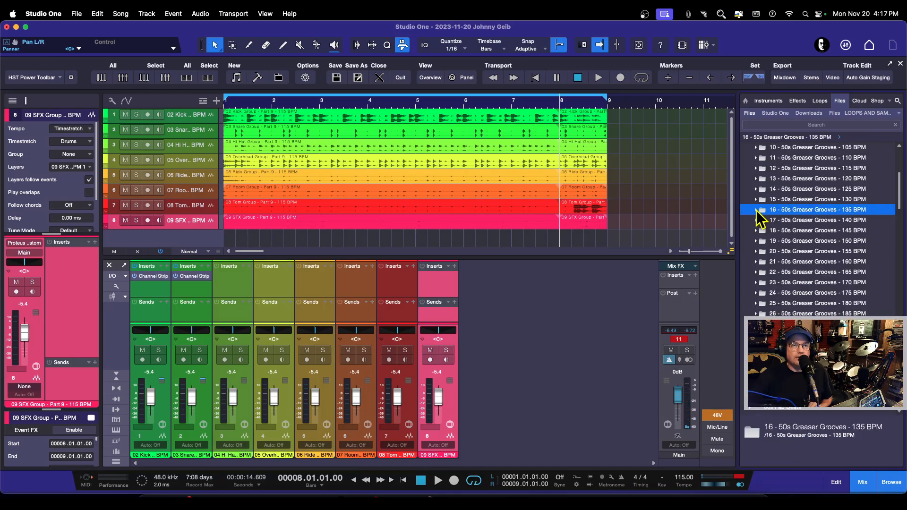
left_click(756, 282)
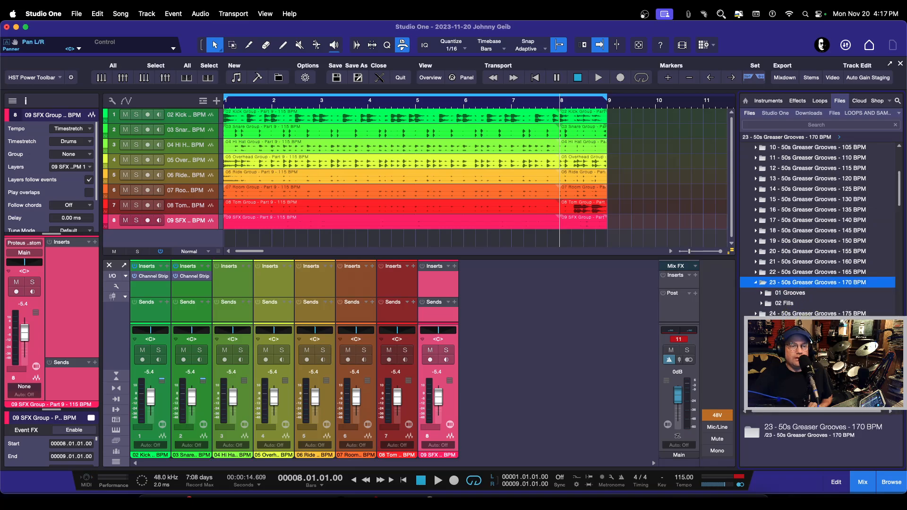
left_click(762, 293)
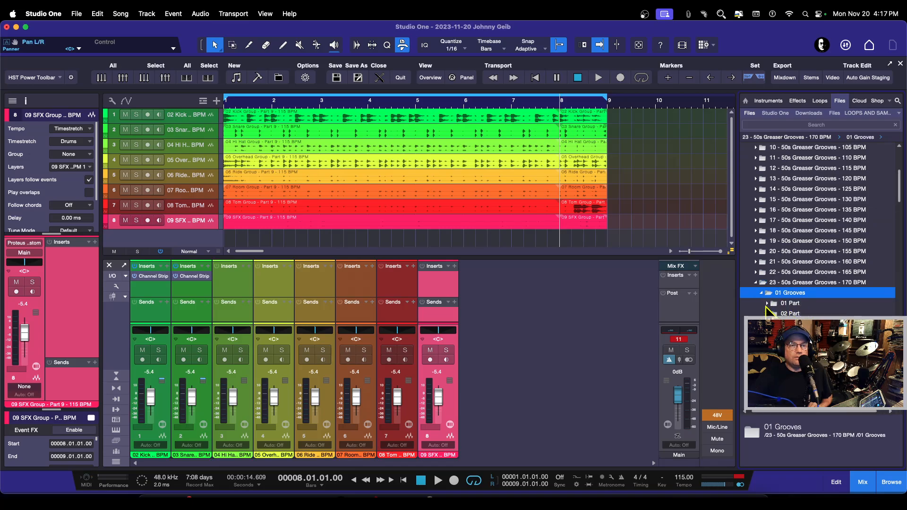
scroll(771, 311, "down", 3)
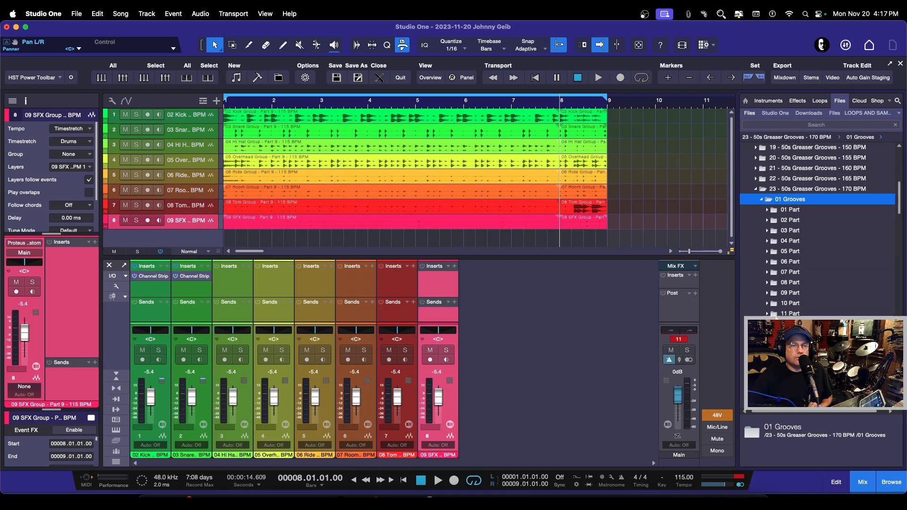
left_click(770, 304)
left_click(788, 313)
left_click(794, 324)
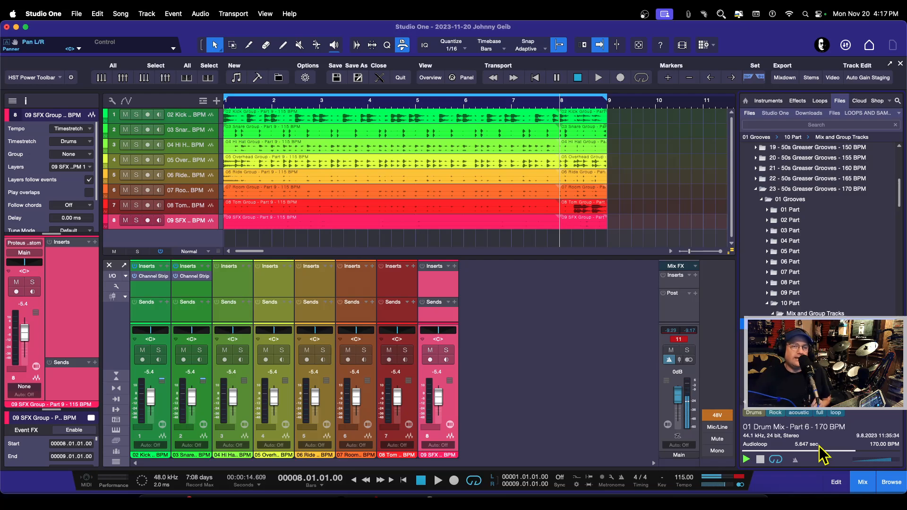
Step: Collapse the 170 BPM folders, preview the 01 Drum Mix loop from the 195 BPM set's 11 Part, and stop it
left_click(767, 303)
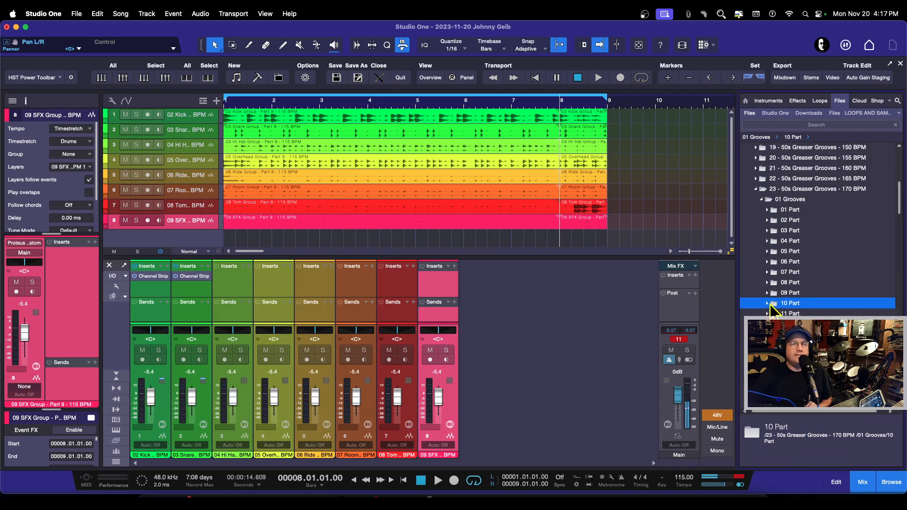
left_click(763, 199)
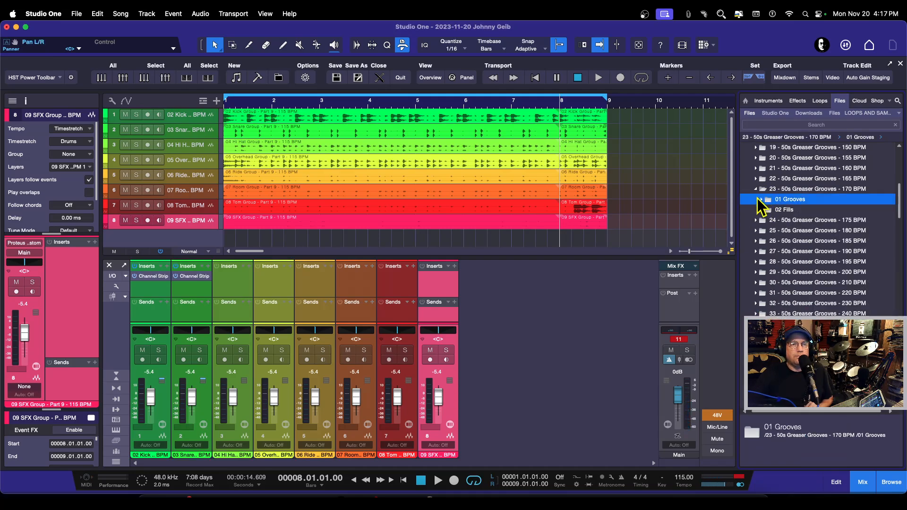
left_click(756, 190)
left_click(757, 241)
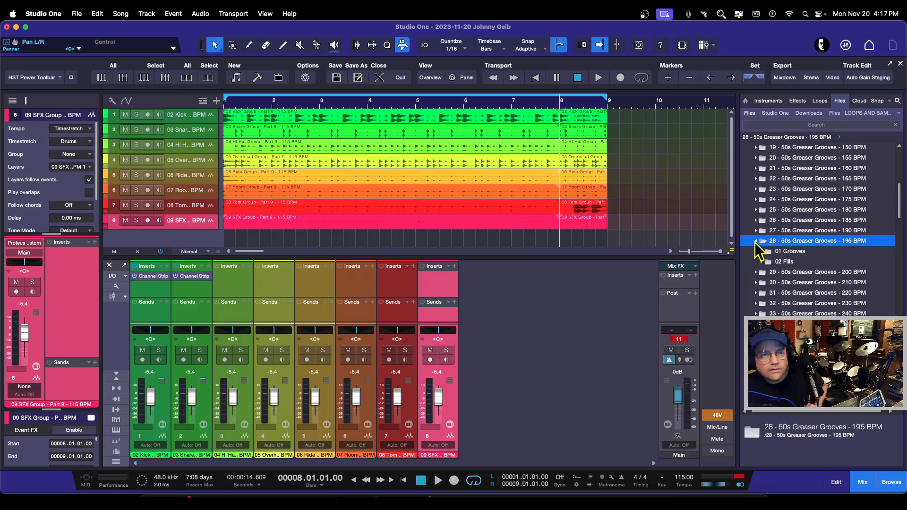
left_click(761, 253)
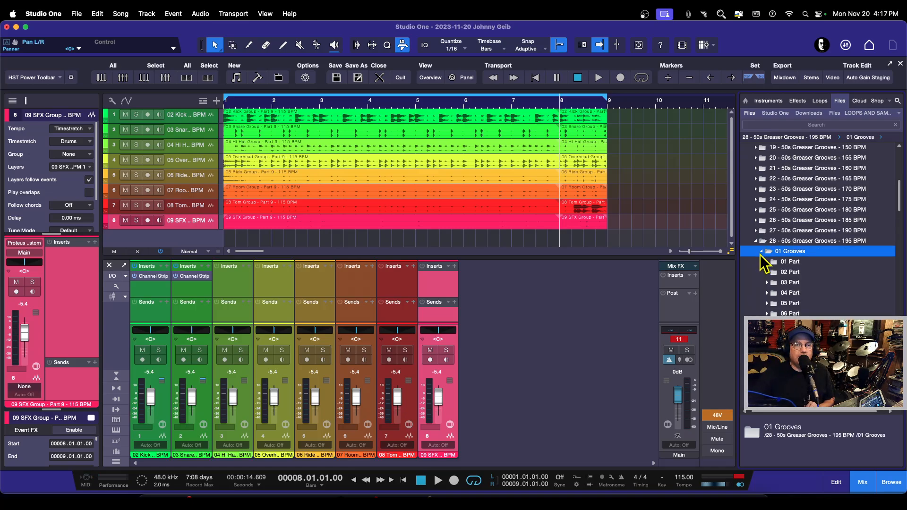
scroll(771, 302, "down", 3)
left_click(768, 316)
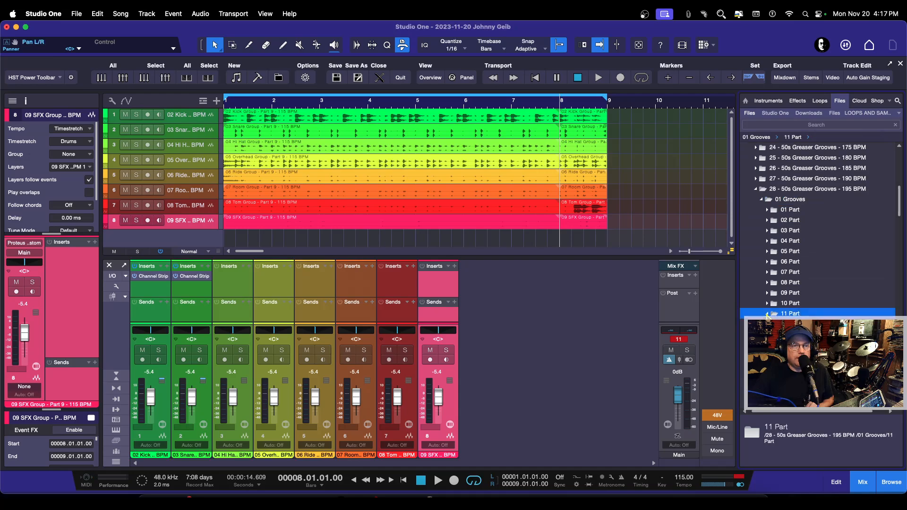
left_click(774, 324)
left_click(799, 334)
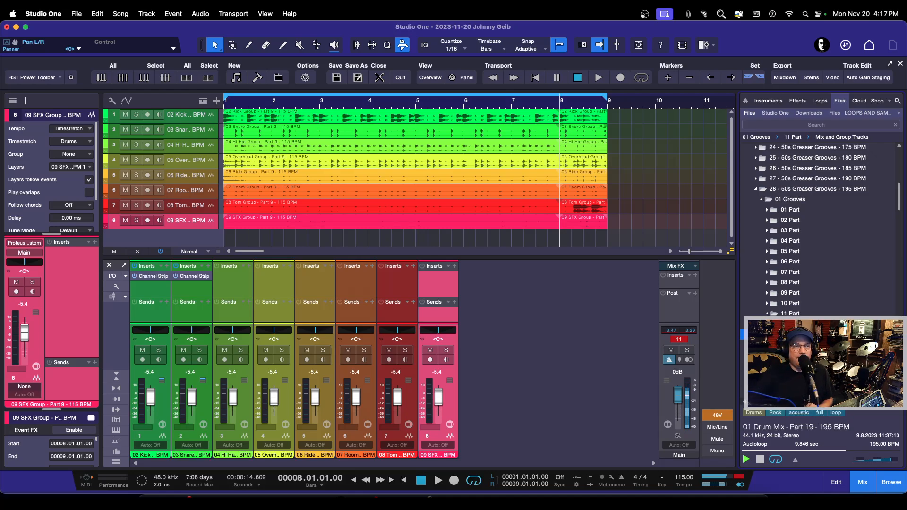
scroll(814, 294, "down", 3)
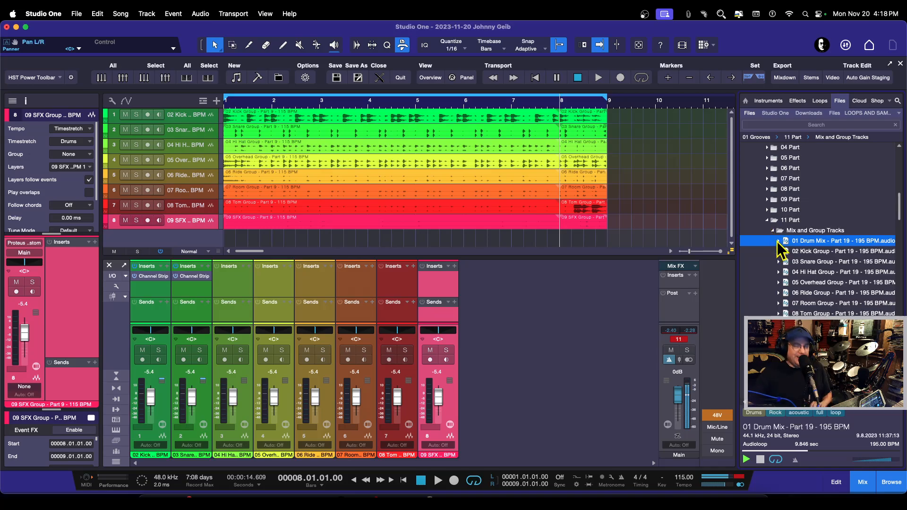
left_click(760, 459)
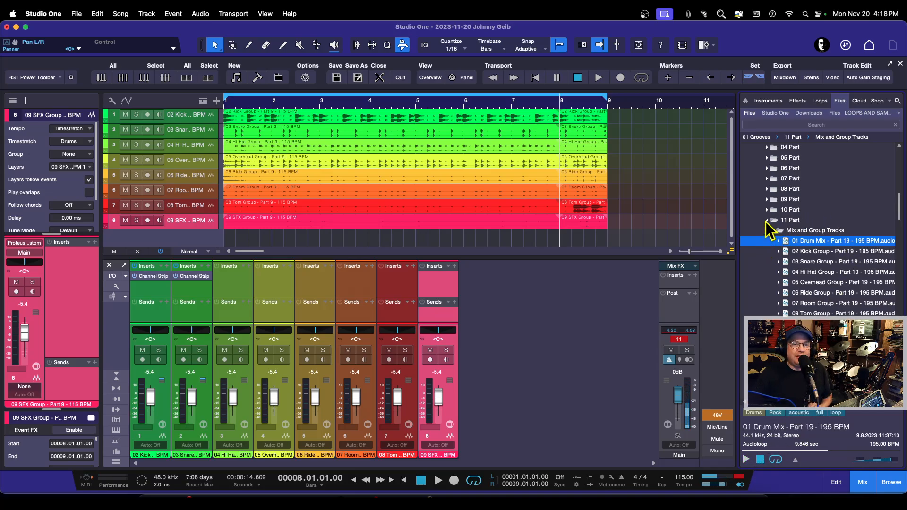
Step: Collapse the 195 BPM folders and preview the 01 Drum Mix loop from the 250 BPM set's 01 Part Mix and Group Tracks
left_click(768, 220)
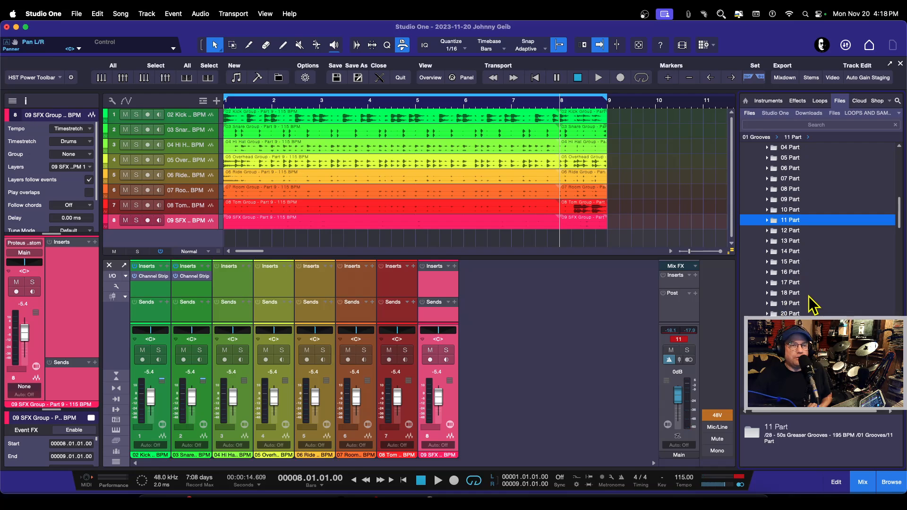
scroll(764, 186, "up", 3)
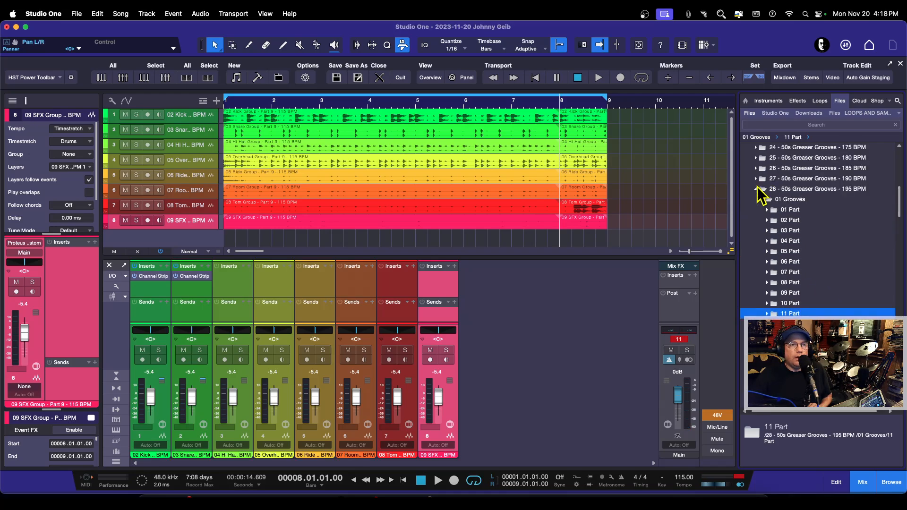
left_click(757, 189)
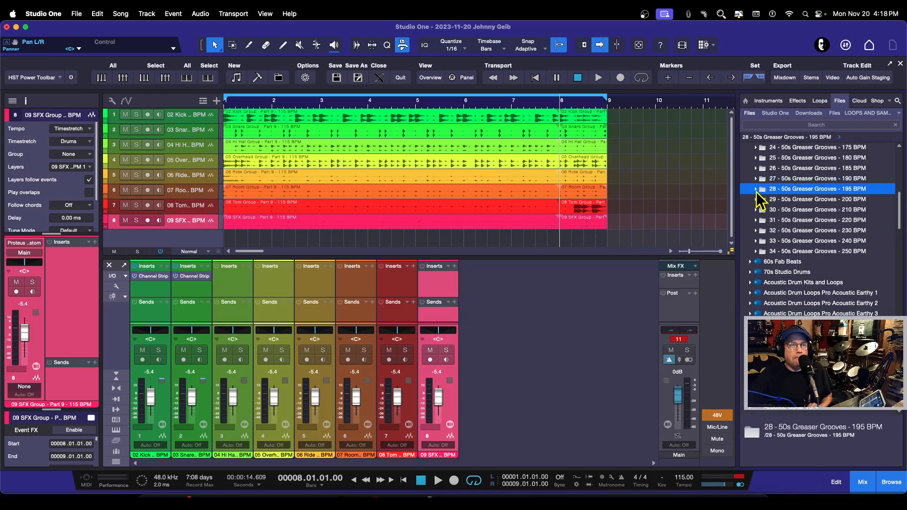
left_click(755, 252)
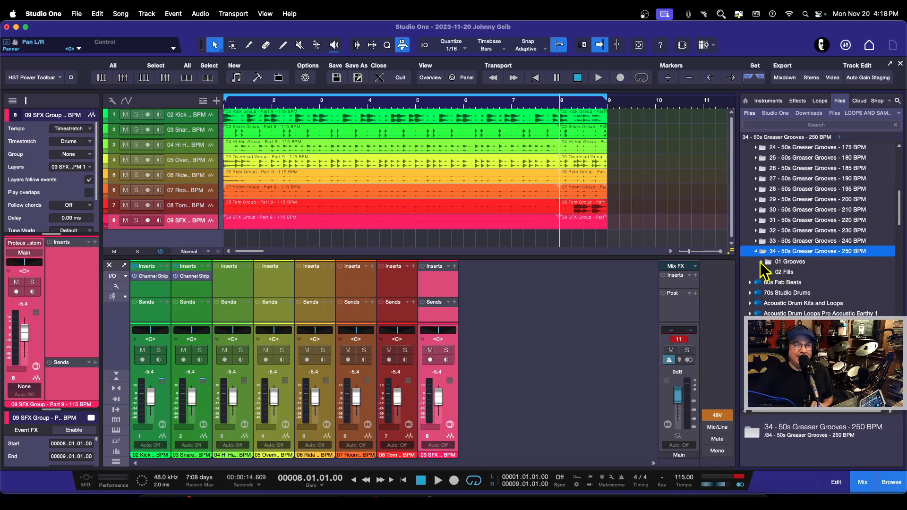
left_click(761, 262)
left_click(767, 272)
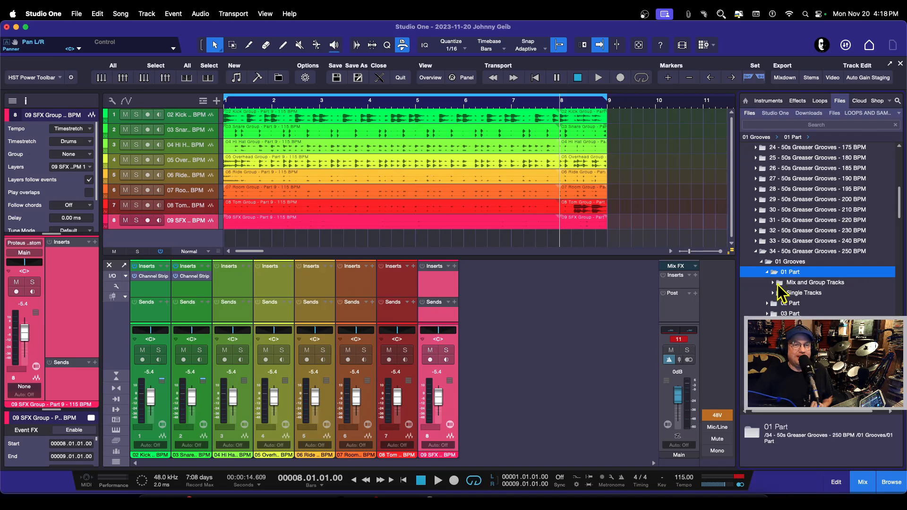
left_click(774, 282)
left_click(808, 293)
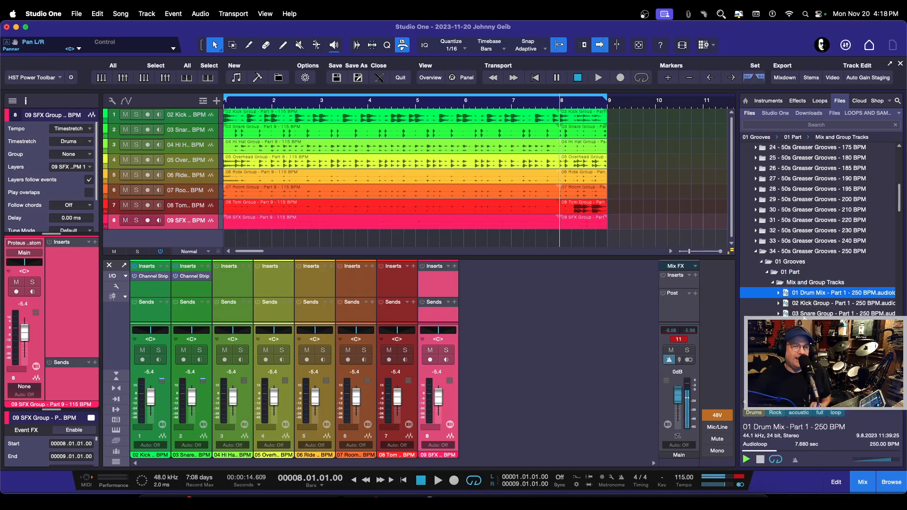
Step: Collapse 01 Part, preview the 01 Drum Mix loop from the 250 BPM set's 12 Part Mix and Group Tracks, and stop it
left_click(773, 283)
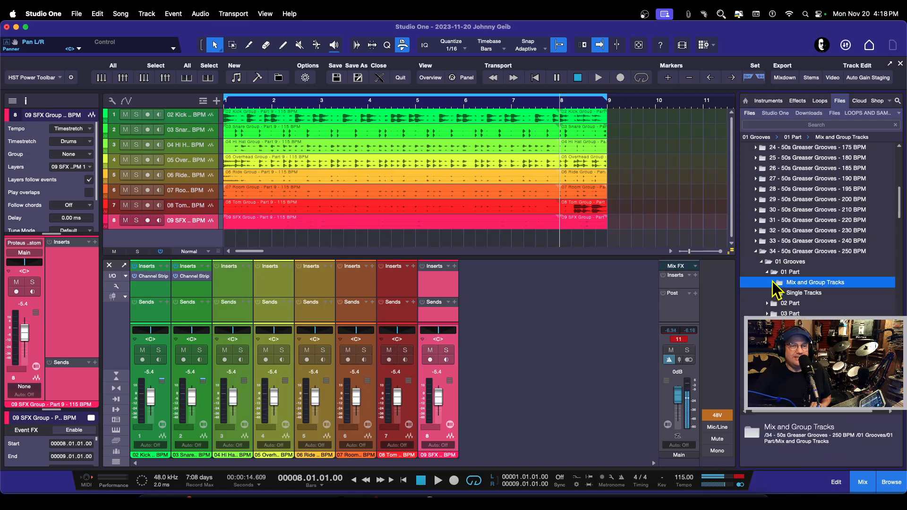
left_click(766, 272)
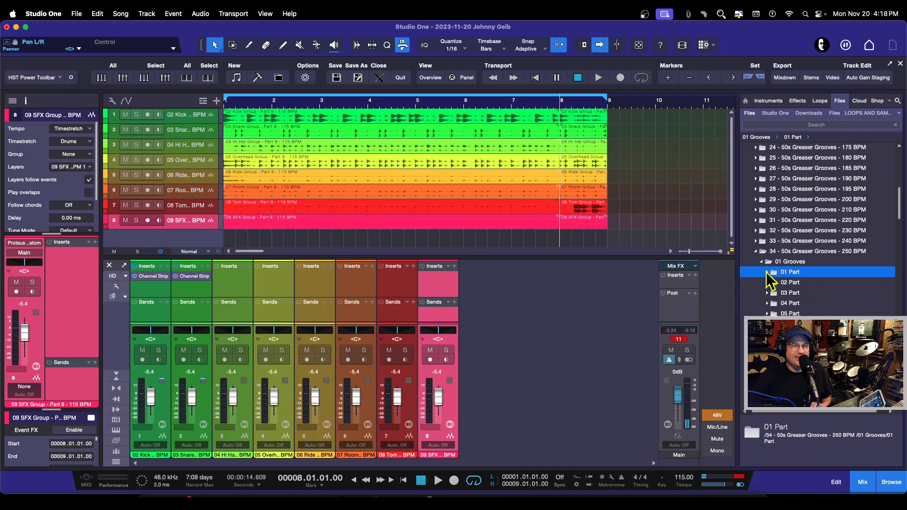
scroll(771, 308, "down", 3)
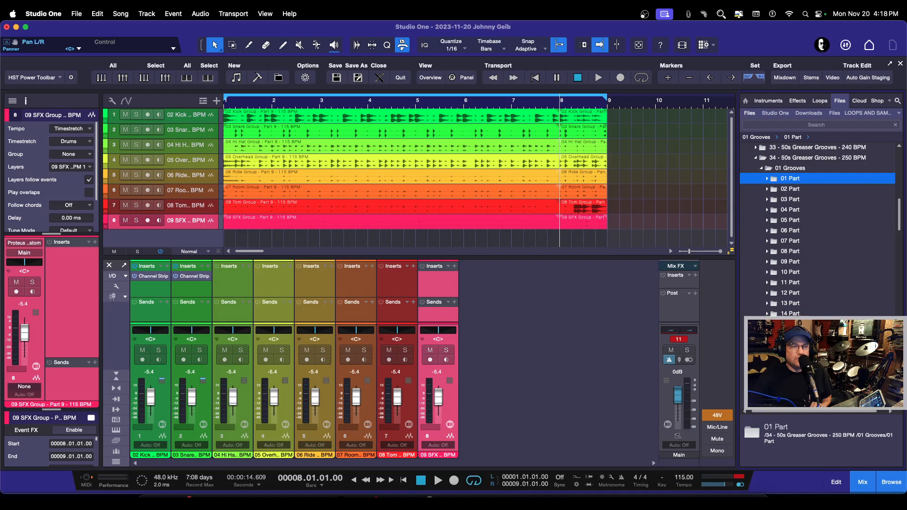
left_click(767, 294)
double_click(790, 304)
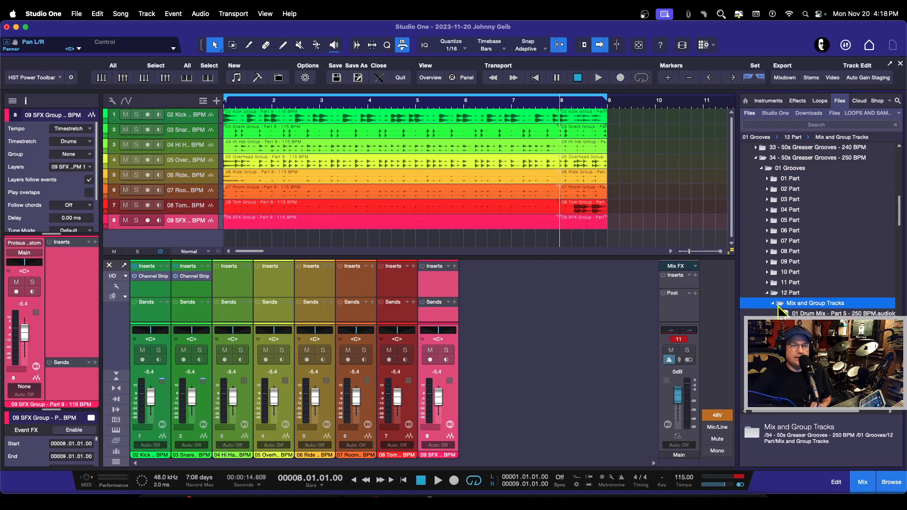
left_click(802, 314)
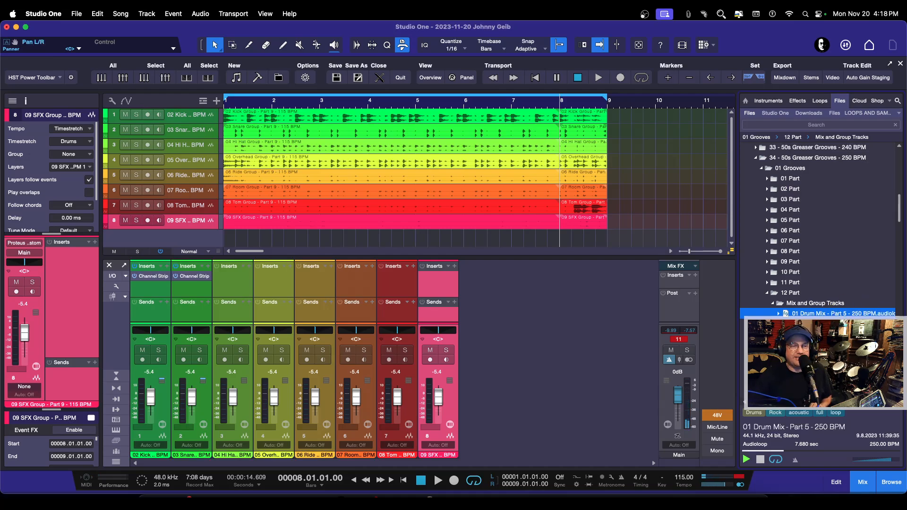
left_click(761, 460)
scroll(820, 232, "down", 3)
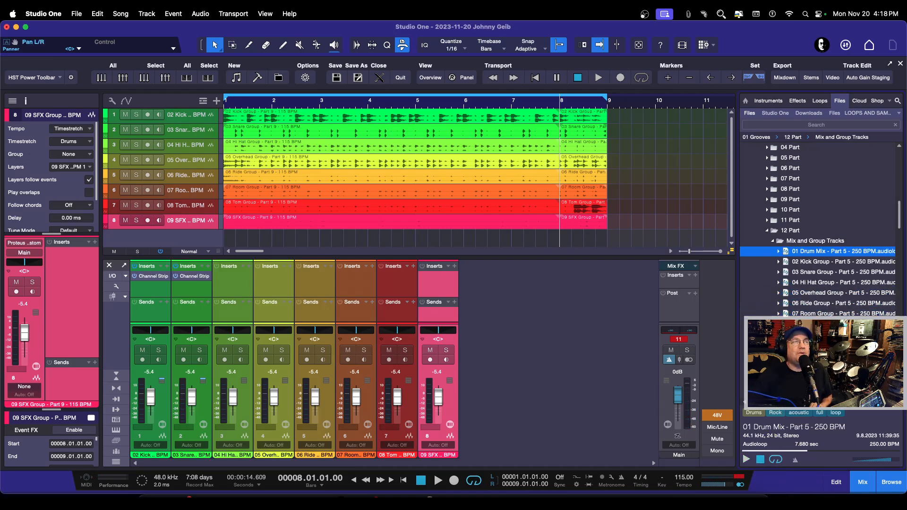
scroll(820, 232, "up", 3)
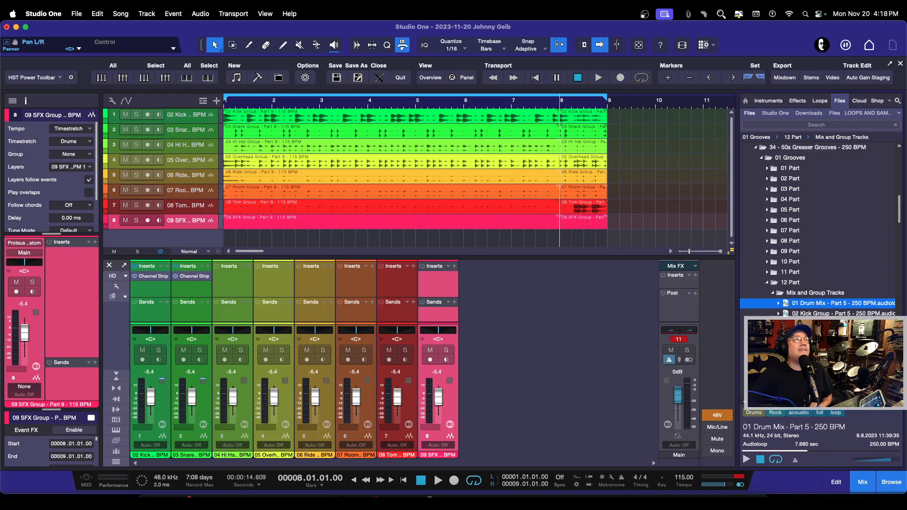